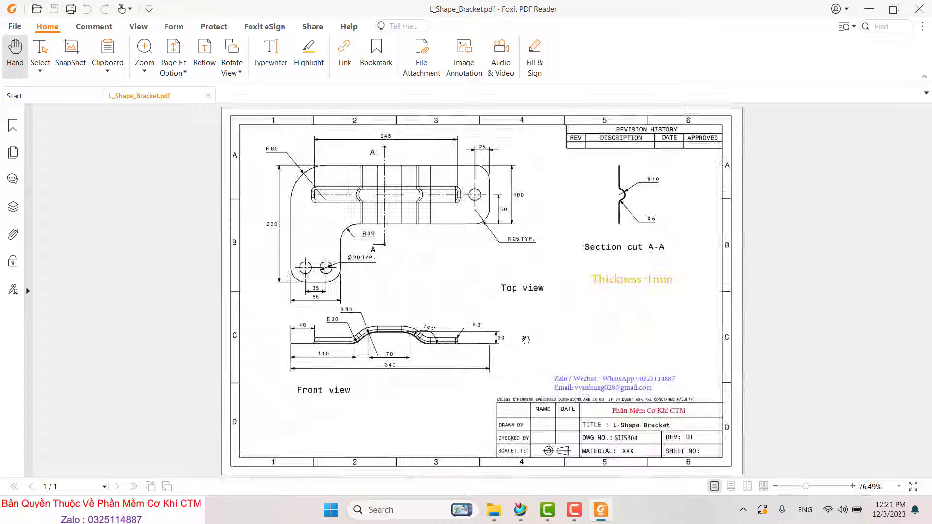
Step: Zoom around the PDF drawing of the bracket to study its dimensions
{"action": "scroll", "coordinate": [627, 386], "scroll_direction": "up", "scroll_amount": 1, "text": "ctrl"}
{"action": "scroll", "coordinate": [576, 330], "scroll_direction": "up", "scroll_amount": 1, "text": "ctrl"}
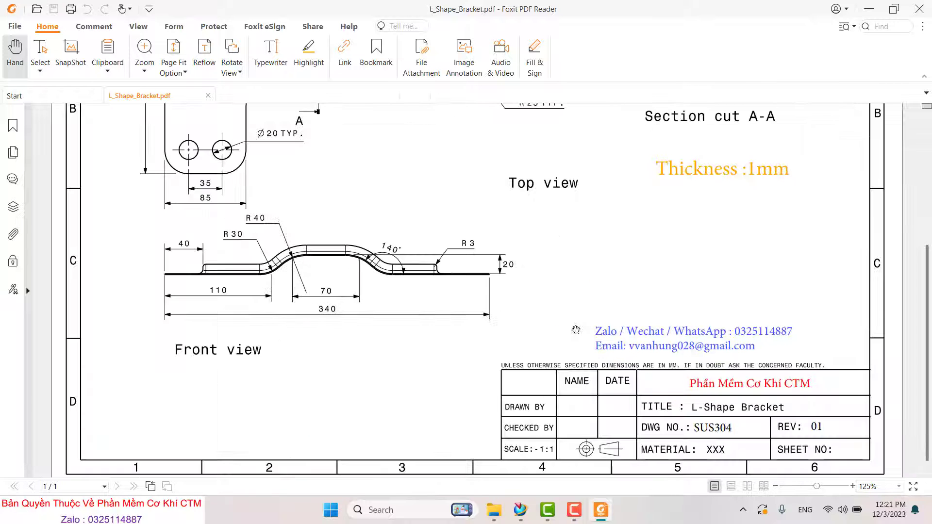
{"action": "scroll", "coordinate": [490, 285], "scroll_direction": "down", "scroll_amount": 1, "text": "ctrl"}
{"action": "scroll", "coordinate": [663, 374], "scroll_direction": "down", "scroll_amount": 1, "text": "ctrl"}
{"action": "scroll", "coordinate": [705, 426], "scroll_direction": "up", "scroll_amount": 2, "text": "ctrl"}
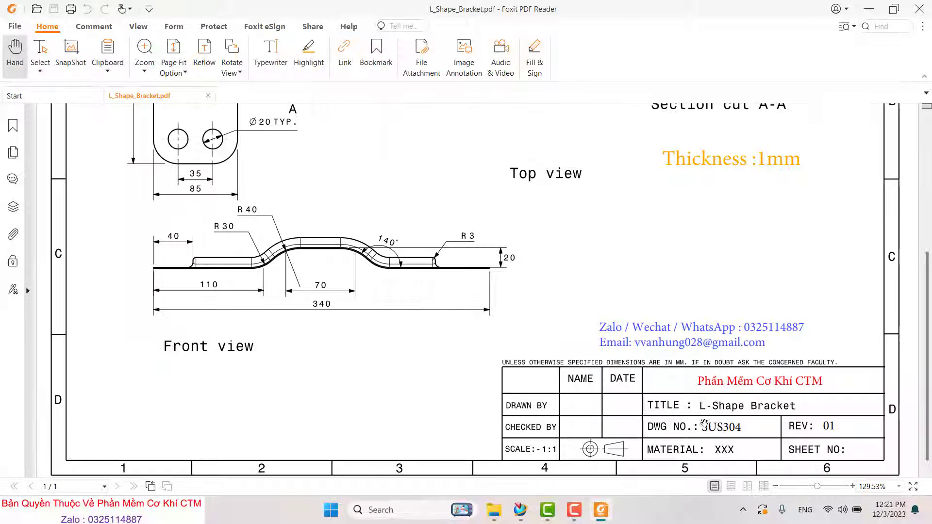
{"action": "scroll", "coordinate": [637, 315], "scroll_direction": "down", "scroll_amount": 1}
{"action": "scroll", "coordinate": [584, 339], "scroll_direction": "down", "scroll_amount": 1, "text": "ctrl"}
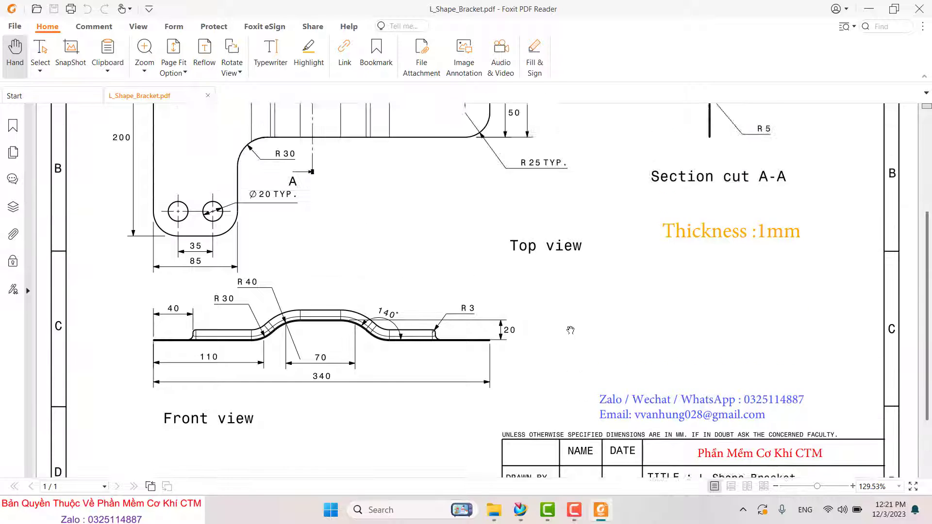
{"action": "scroll", "coordinate": [635, 377], "scroll_direction": "down", "scroll_amount": 1, "text": "ctrl"}
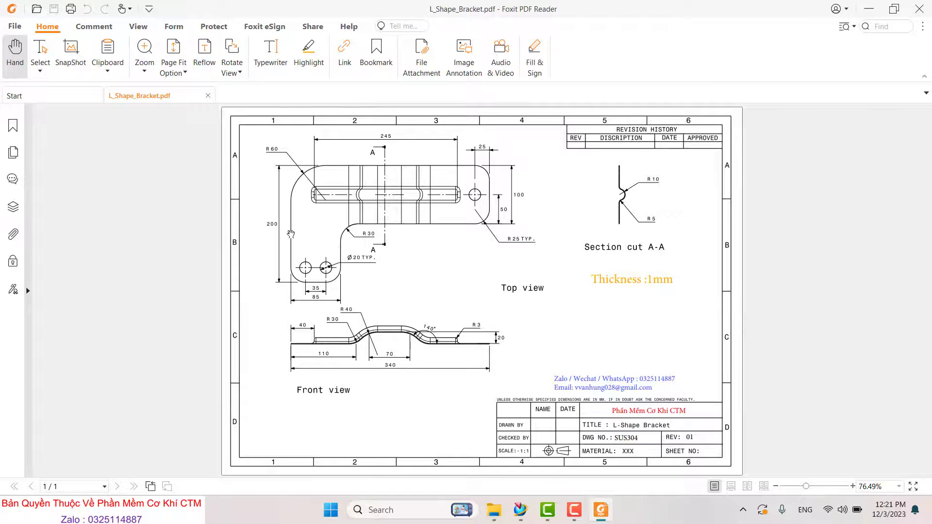
{"action": "scroll", "coordinate": [291, 235], "scroll_direction": "up", "scroll_amount": 1, "text": "ctrl"}
{"action": "scroll", "coordinate": [450, 320], "scroll_direction": "down", "scroll_amount": 1, "text": "ctrl"}
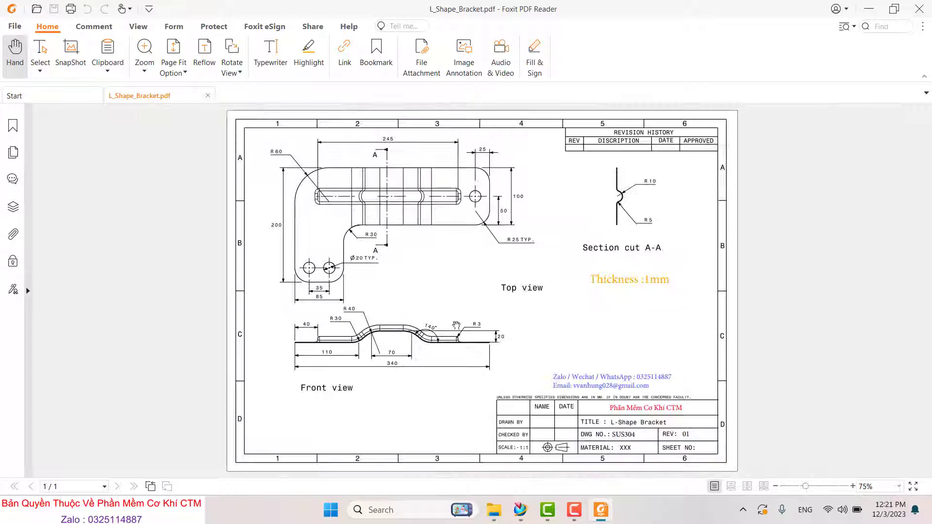
{"action": "scroll", "coordinate": [620, 440], "scroll_direction": "up", "scroll_amount": 1, "text": "ctrl"}
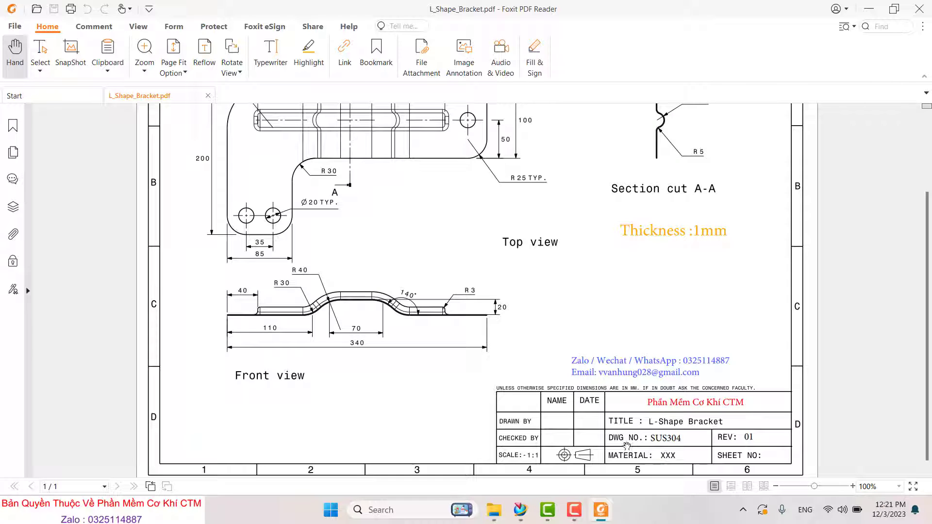
{"action": "scroll", "coordinate": [377, 281], "scroll_direction": "up", "scroll_amount": 3}
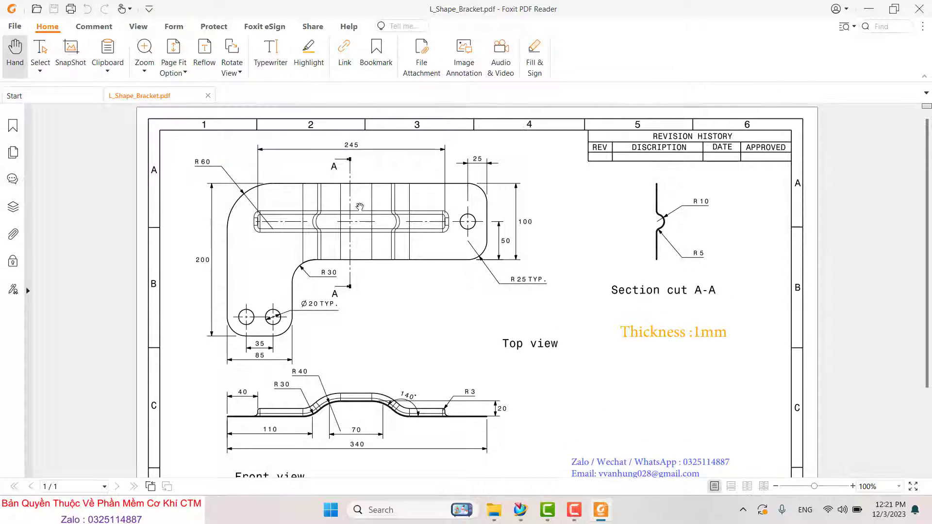
{"action": "scroll", "coordinate": [605, 365], "scroll_direction": "down", "scroll_amount": 3}
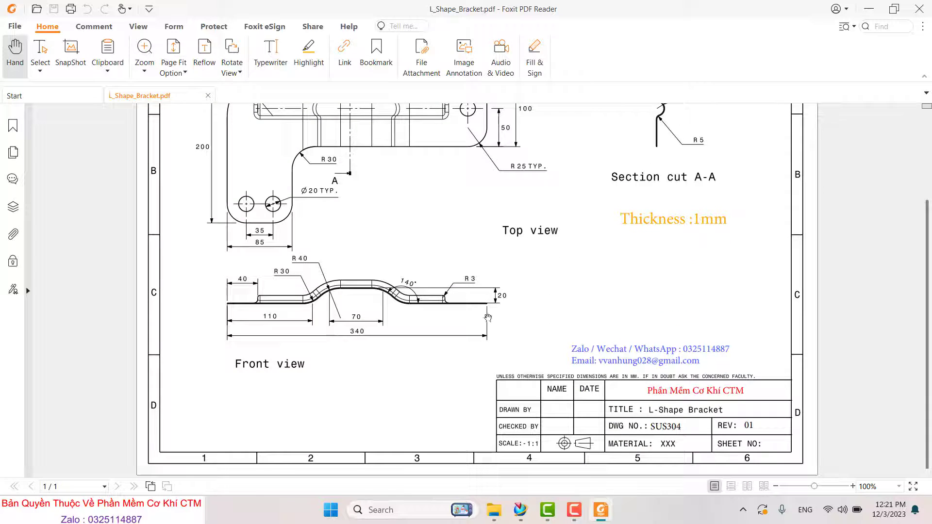
{"action": "scroll", "coordinate": [488, 318], "scroll_direction": "up", "scroll_amount": 2}
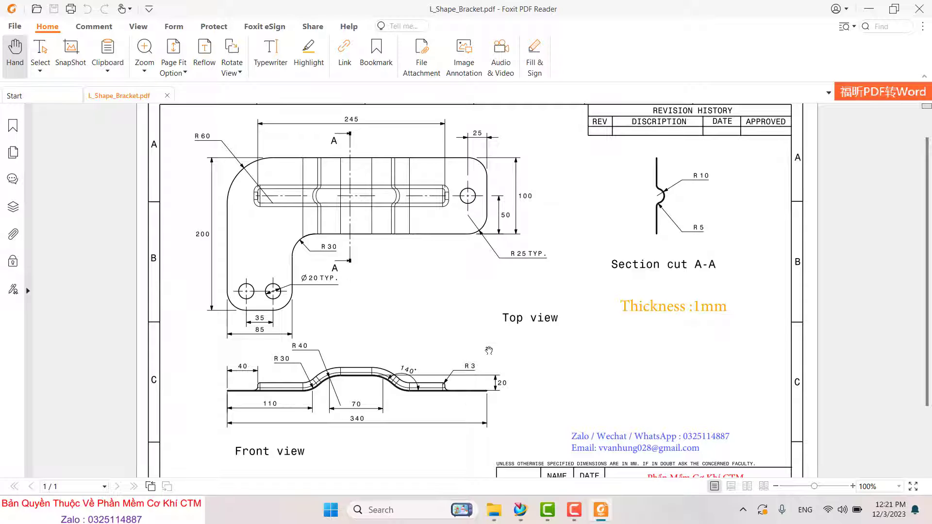
{"action": "scroll", "coordinate": [488, 349], "scroll_direction": "down", "scroll_amount": 2}
{"action": "scroll", "coordinate": [483, 347], "scroll_direction": "up", "scroll_amount": 2}
{"action": "scroll", "coordinate": [480, 346], "scroll_direction": "down", "scroll_amount": 1, "text": "ctrl"}
{"action": "scroll", "coordinate": [497, 345], "scroll_direction": "up", "scroll_amount": 1, "text": "ctrl"}
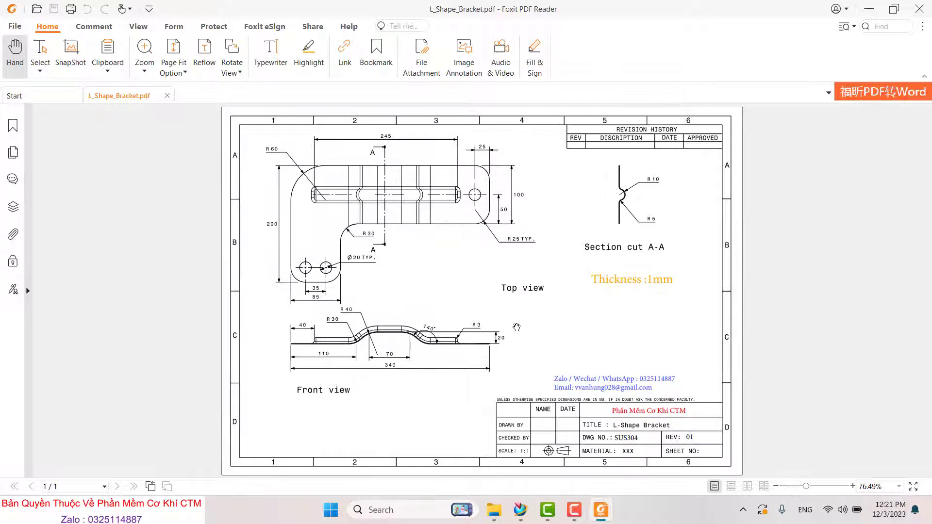
{"action": "scroll", "coordinate": [516, 328], "scroll_direction": "up", "scroll_amount": 1, "text": "ctrl"}
{"action": "scroll", "coordinate": [517, 328], "scroll_direction": "down", "scroll_amount": 1, "text": "ctrl"}
{"action": "scroll", "coordinate": [631, 432], "scroll_direction": "up", "scroll_amount": 2, "text": "ctrl"}
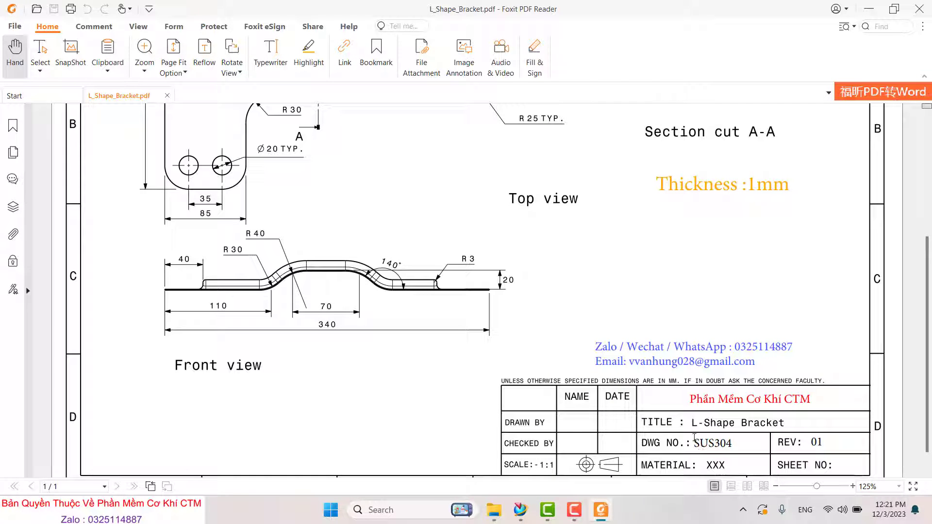
{"action": "scroll", "coordinate": [672, 339], "scroll_direction": "down", "scroll_amount": 3, "text": "ctrl"}
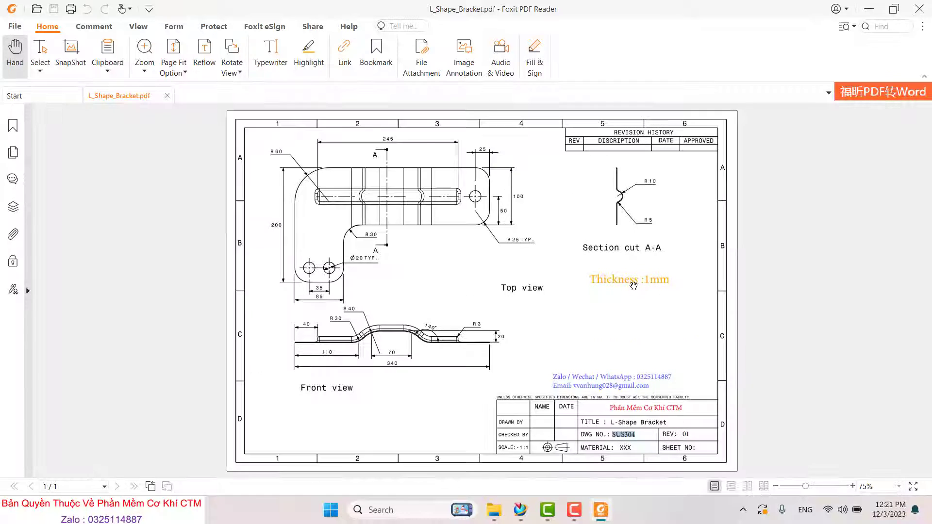
{"action": "scroll", "coordinate": [692, 277], "scroll_direction": "up", "scroll_amount": 3, "text": "ctrl"}
{"action": "scroll", "coordinate": [579, 373], "scroll_direction": "down", "scroll_amount": 3, "text": "ctrl"}
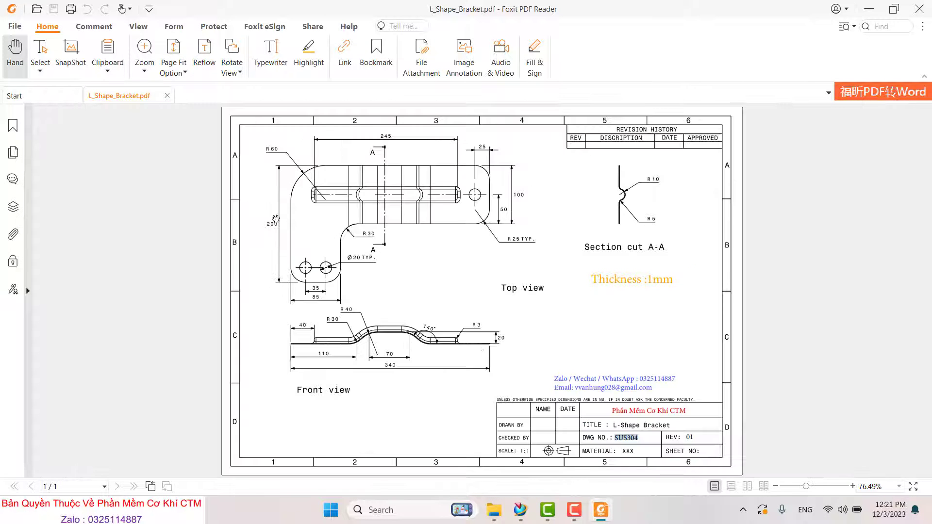
{"action": "scroll", "coordinate": [385, 269], "scroll_direction": "up", "scroll_amount": 3, "text": "ctrl"}
{"action": "scroll", "coordinate": [229, 354], "scroll_direction": "down", "scroll_amount": 2, "text": "ctrl"}
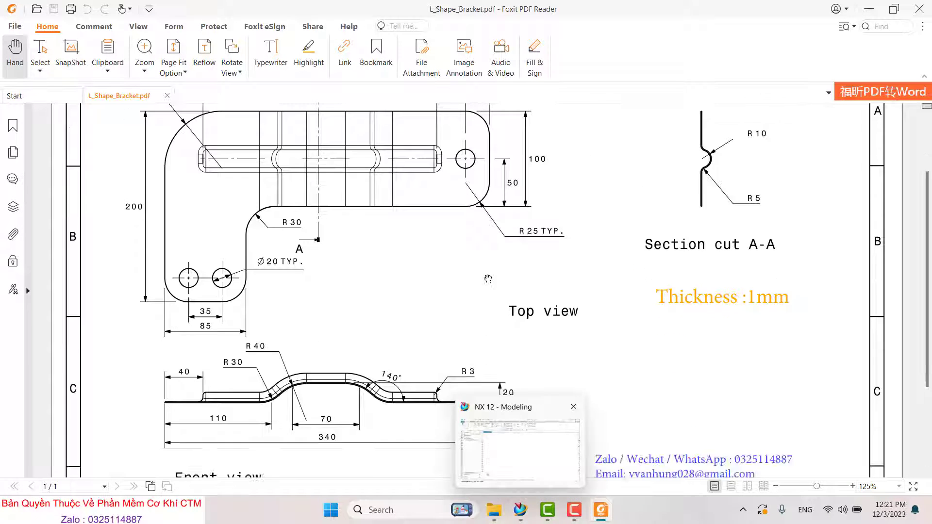
{"action": "scroll", "coordinate": [469, 363], "scroll_direction": "up", "scroll_amount": 3}
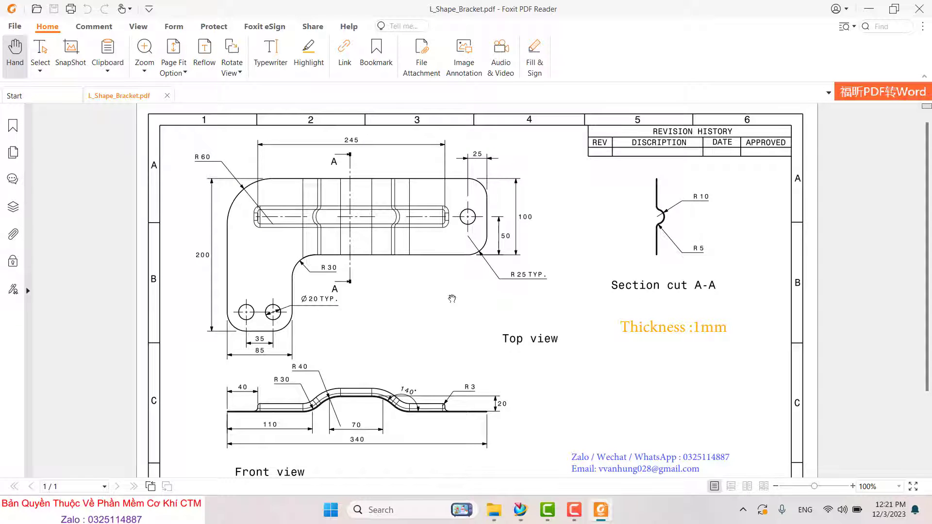
{"action": "key", "text": "ctrl+0"}
{"action": "scroll", "coordinate": [367, 335], "scroll_direction": "up", "scroll_amount": 3, "text": "ctrl"}
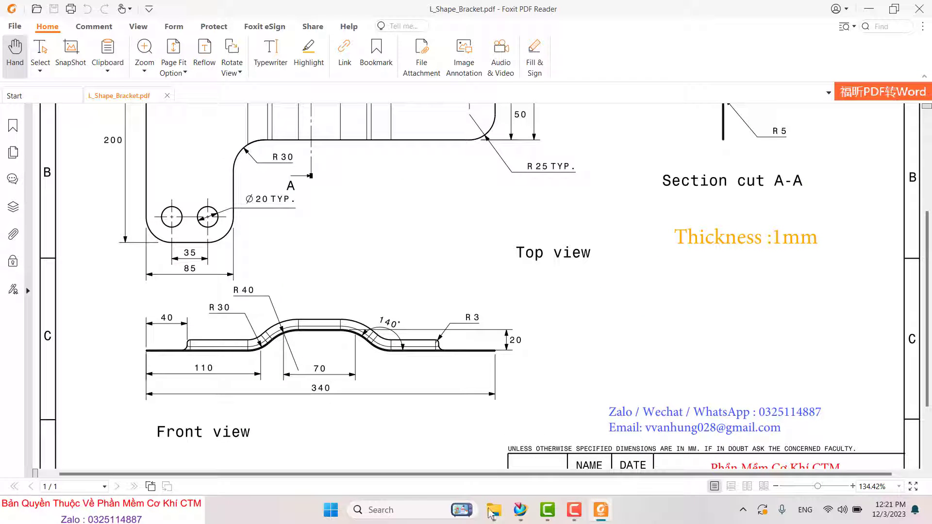
Step: Switch the NX part into the Sheet Metal application
{"action": "left_click", "coordinate": [520, 510]}
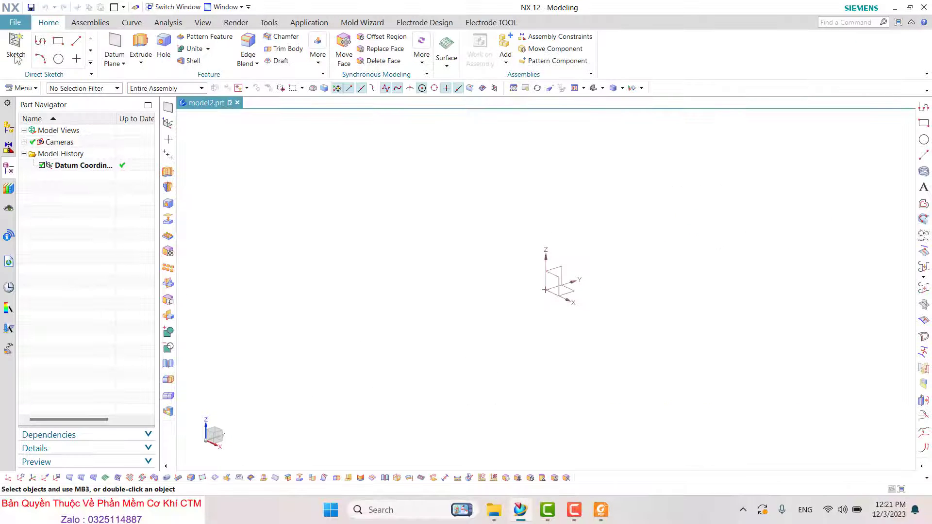
{"action": "left_click", "coordinate": [22, 20]}
{"action": "mouse_move", "coordinate": [35, 101]}
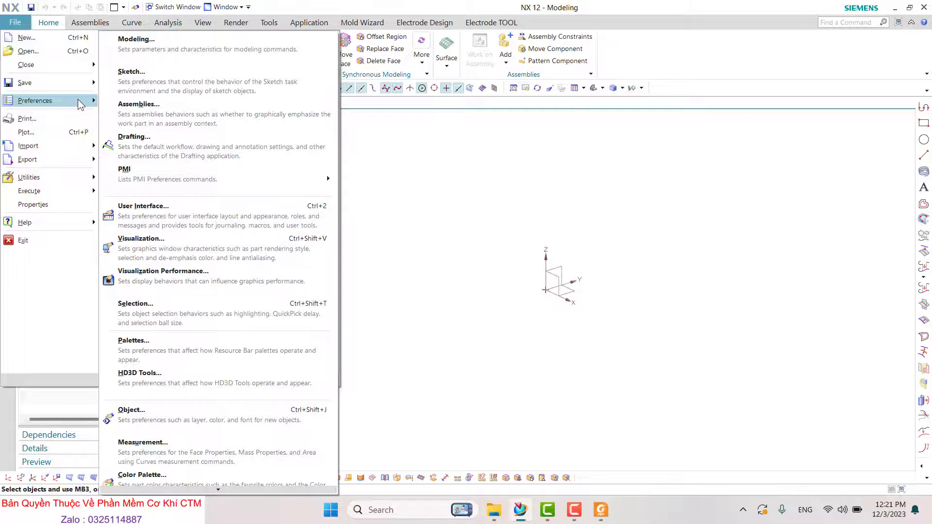
{"action": "left_click", "coordinate": [442, 217]}
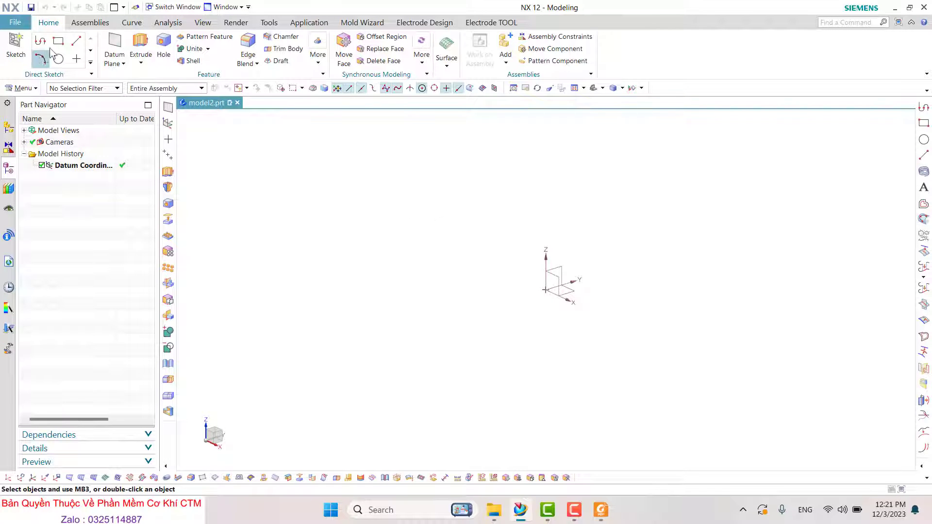
{"action": "left_click", "coordinate": [309, 22]}
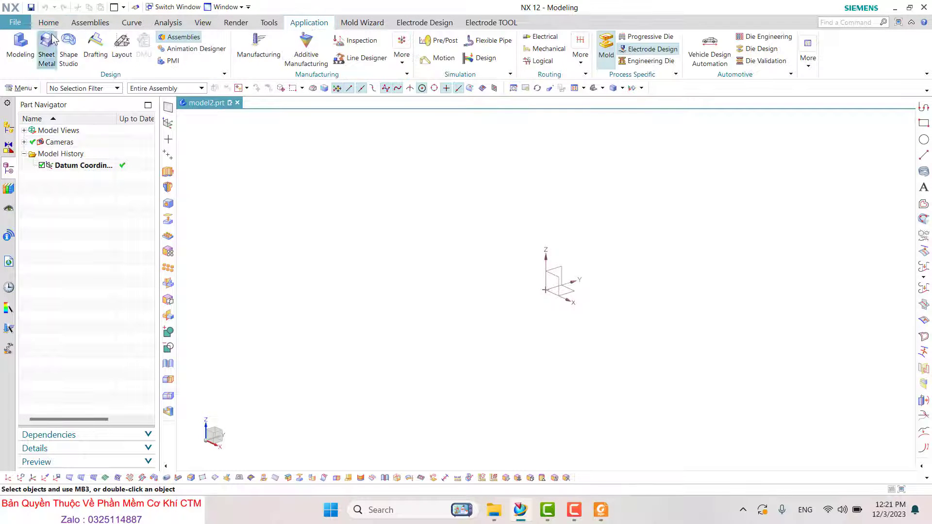
{"action": "left_click", "coordinate": [47, 49]}
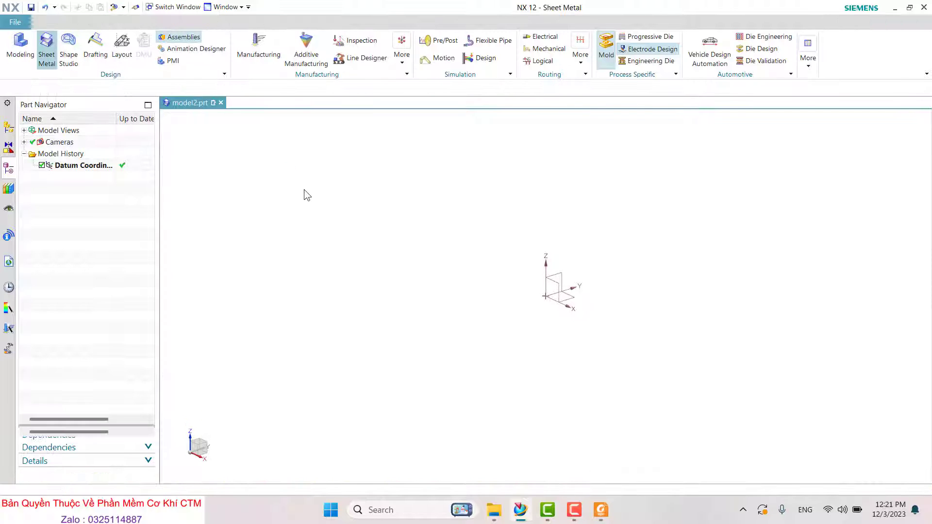
Step: Load the role file C:\ROLE NX\myrole-nx sheet metal.mtx from the Roles preferences
{"action": "left_click", "coordinate": [24, 28]}
{"action": "mouse_move", "coordinate": [35, 100]}
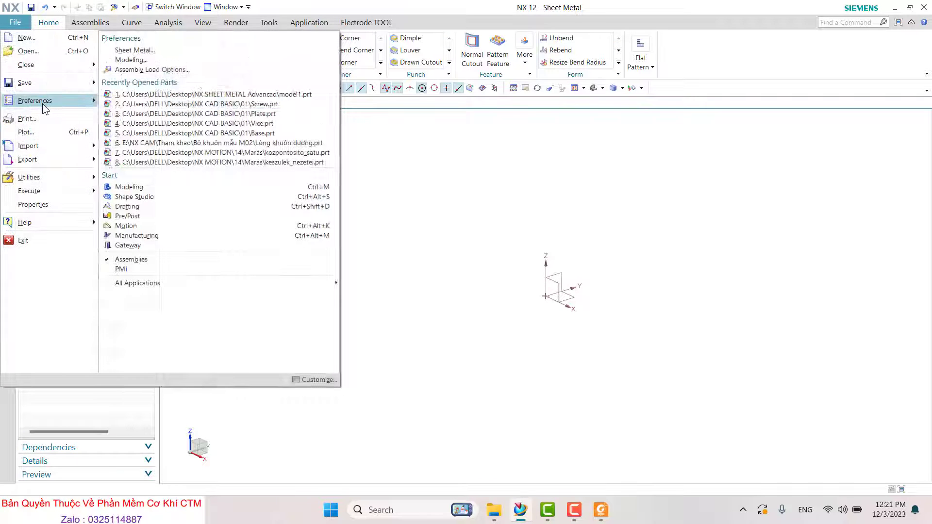
{"action": "left_click", "coordinate": [187, 245]}
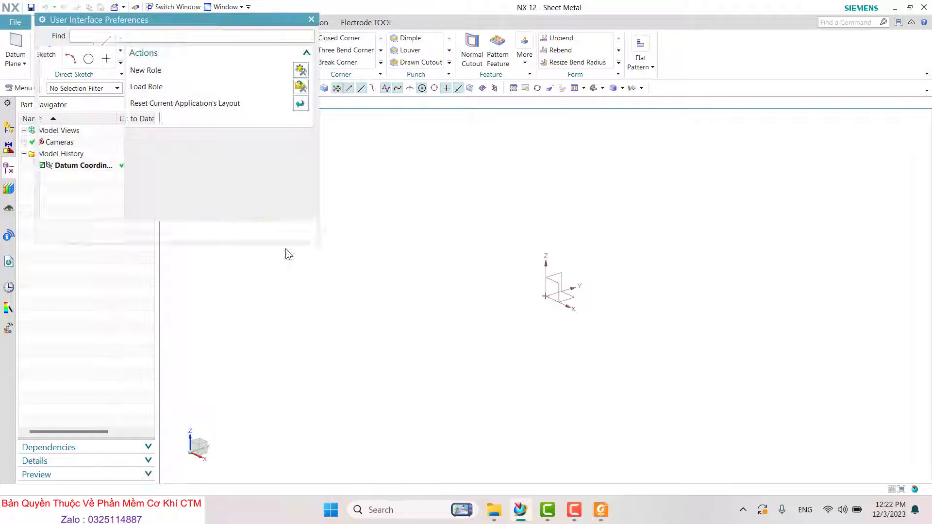
{"action": "left_click", "coordinate": [304, 89]}
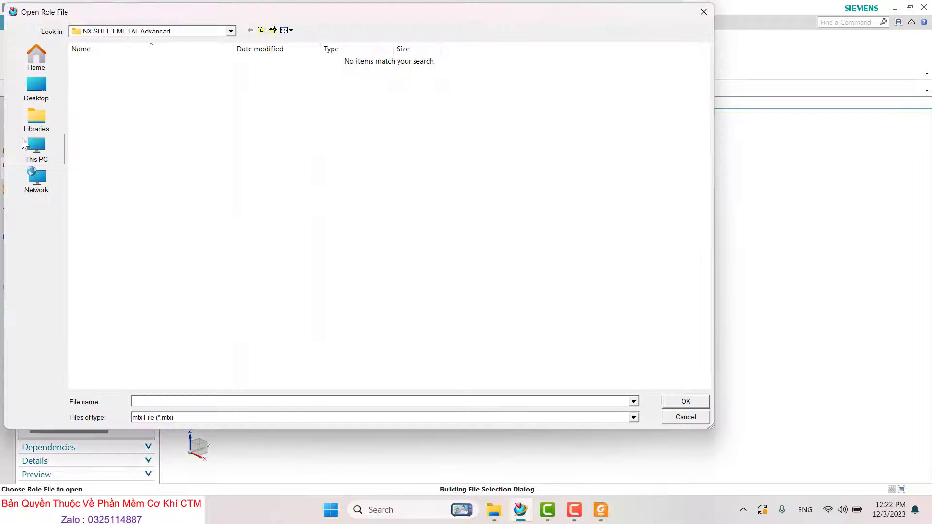
{"action": "left_click", "coordinate": [24, 146]}
{"action": "double_click", "coordinate": [147, 75]}
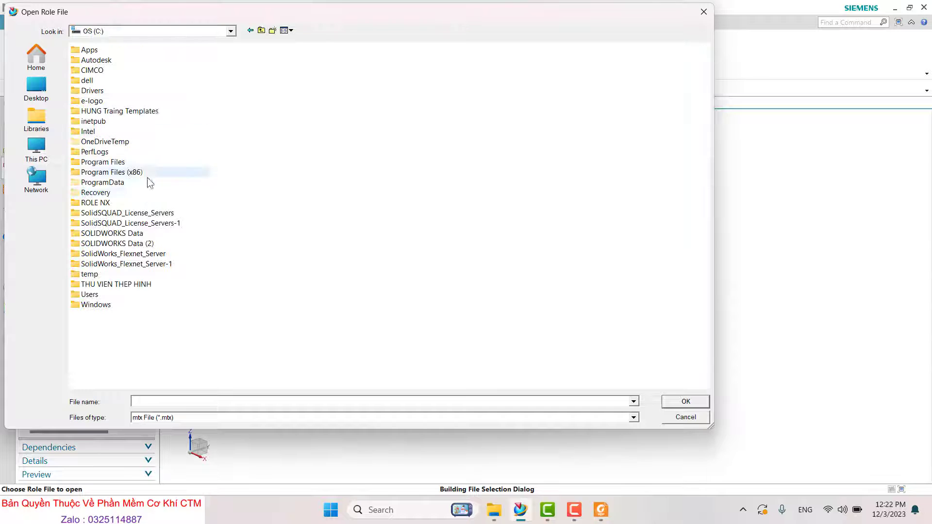
{"action": "double_click", "coordinate": [119, 203]}
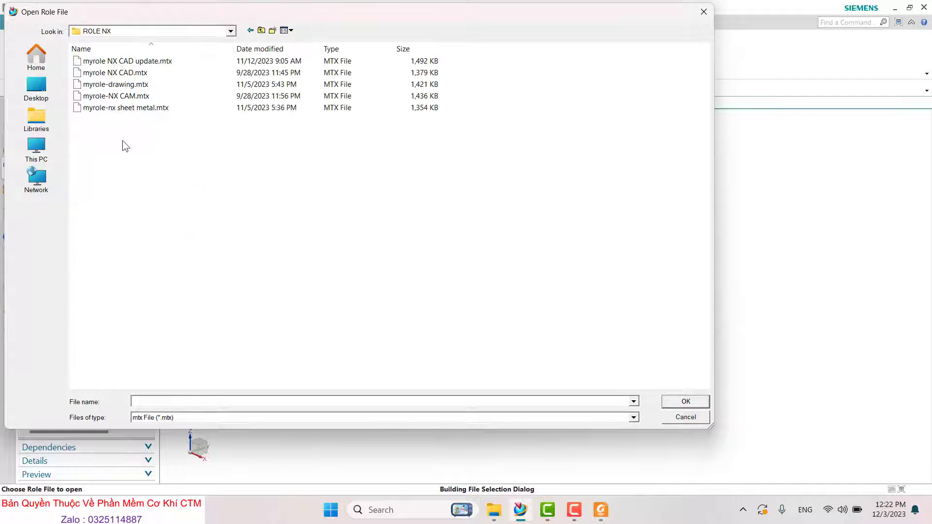
{"action": "left_click", "coordinate": [170, 93]}
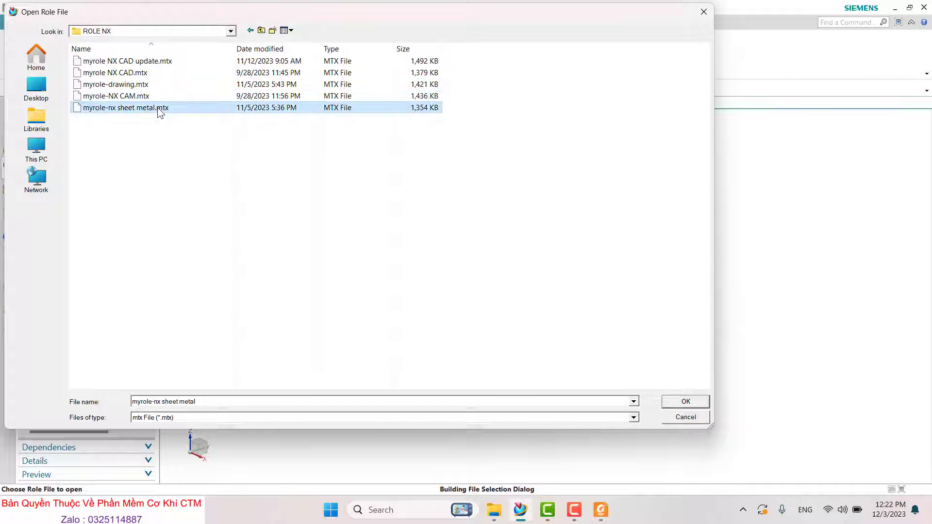
{"action": "double_click", "coordinate": [157, 107]}
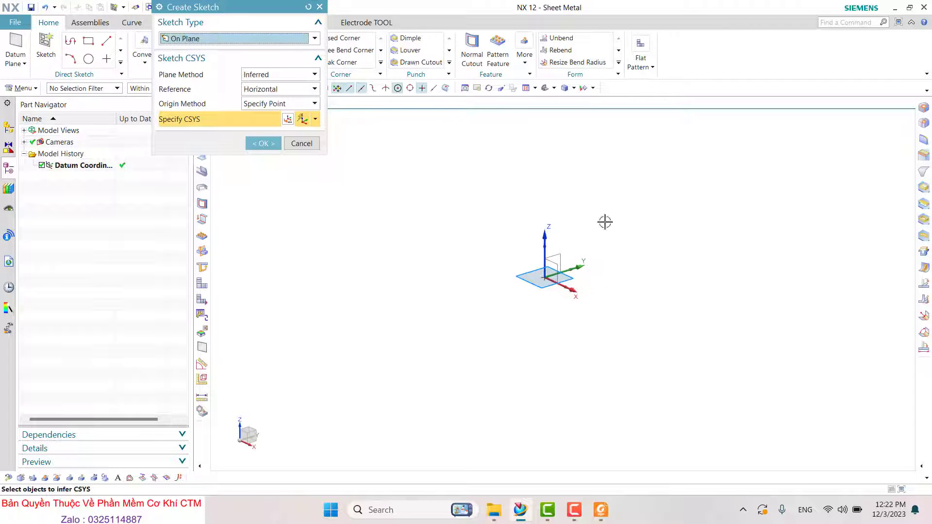
Step: Start the sketch on the default plane and compare it with the PDF drawing
{"action": "left_click", "coordinate": [263, 144]}
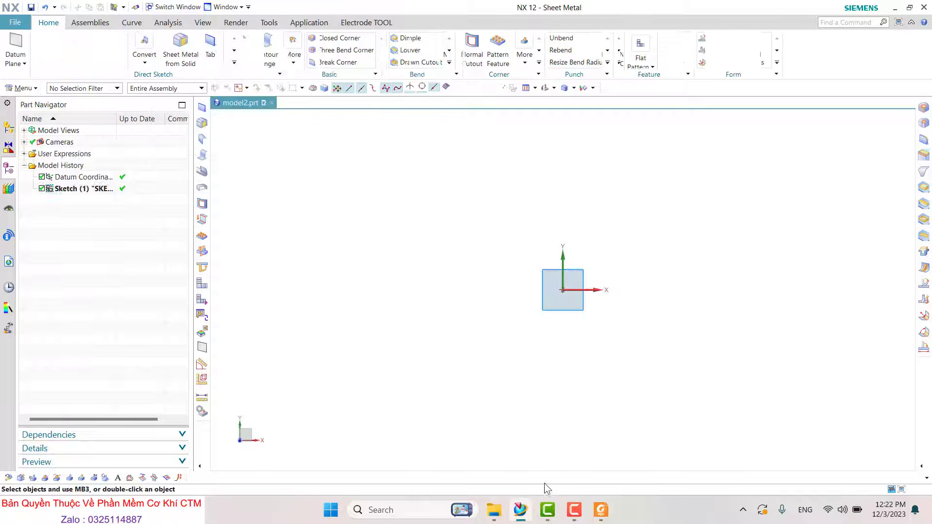
{"action": "left_click", "coordinate": [598, 516]}
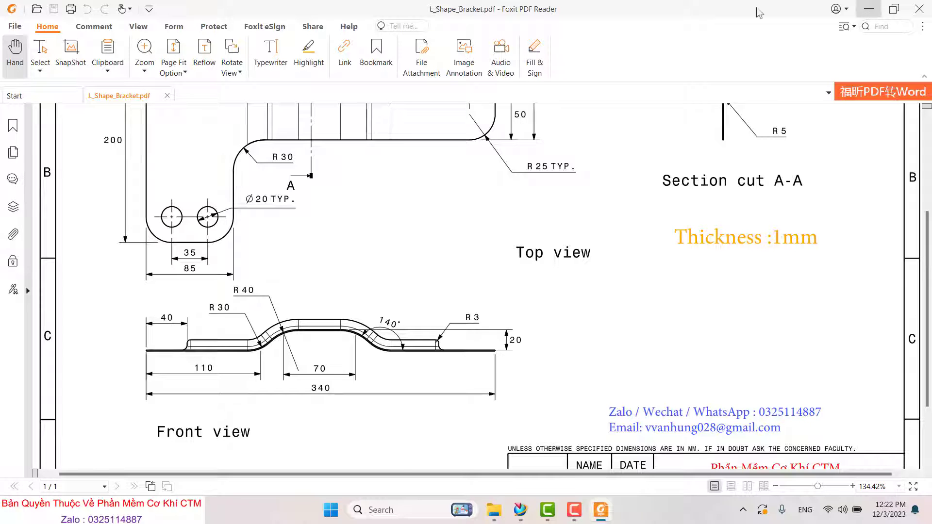
{"action": "left_click", "coordinate": [869, 8]}
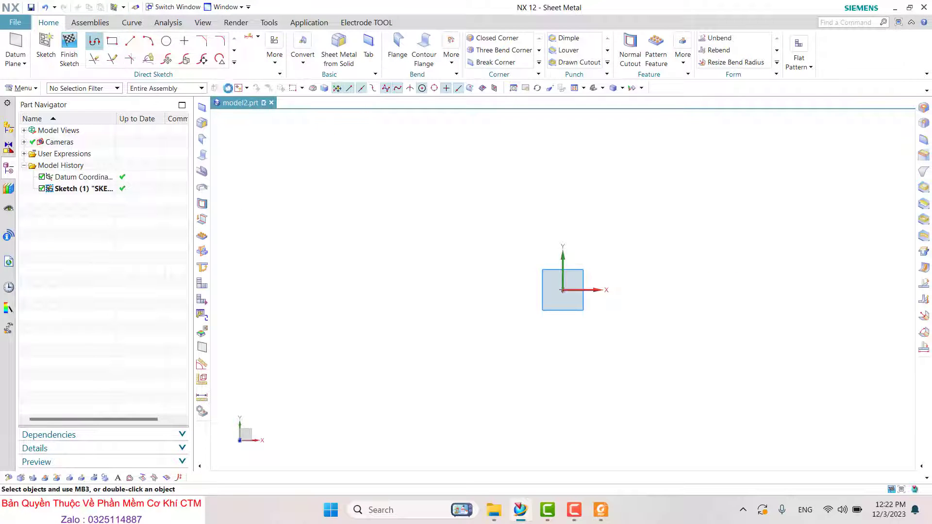
Step: Draw the five-line joggle profile from the origin and delete the unwanted perpendicular constraint
{"action": "left_click", "coordinate": [94, 41]}
{"action": "left_click", "coordinate": [563, 290]}
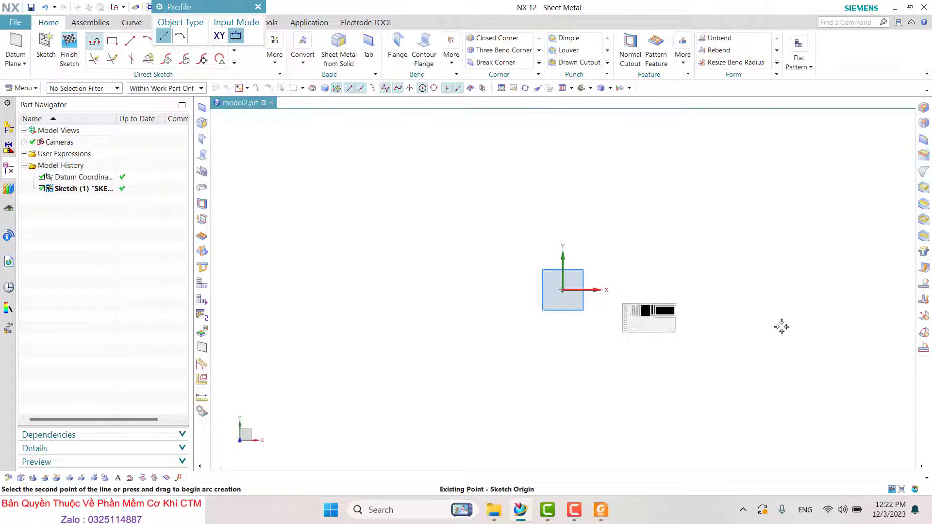
{"action": "left_click", "coordinate": [744, 286]}
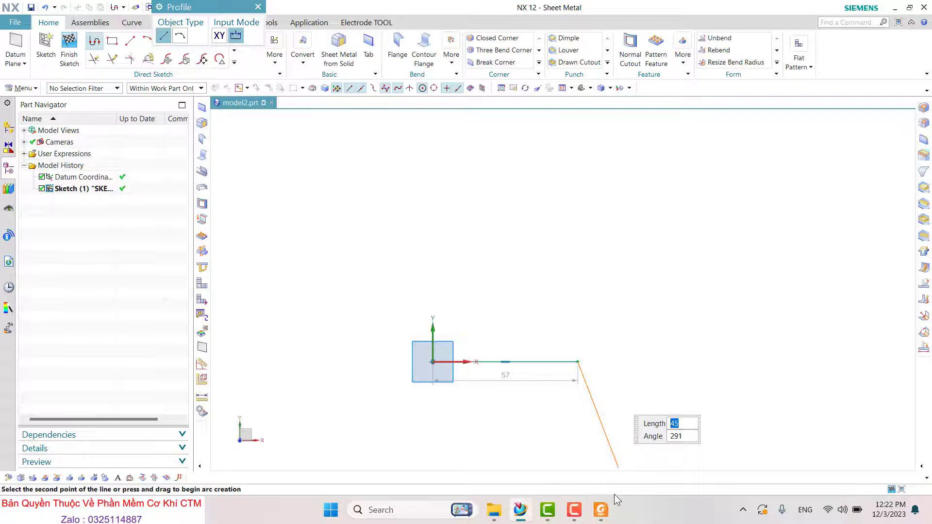
{"action": "left_click", "coordinate": [634, 317]}
{"action": "left_click", "coordinate": [717, 317]}
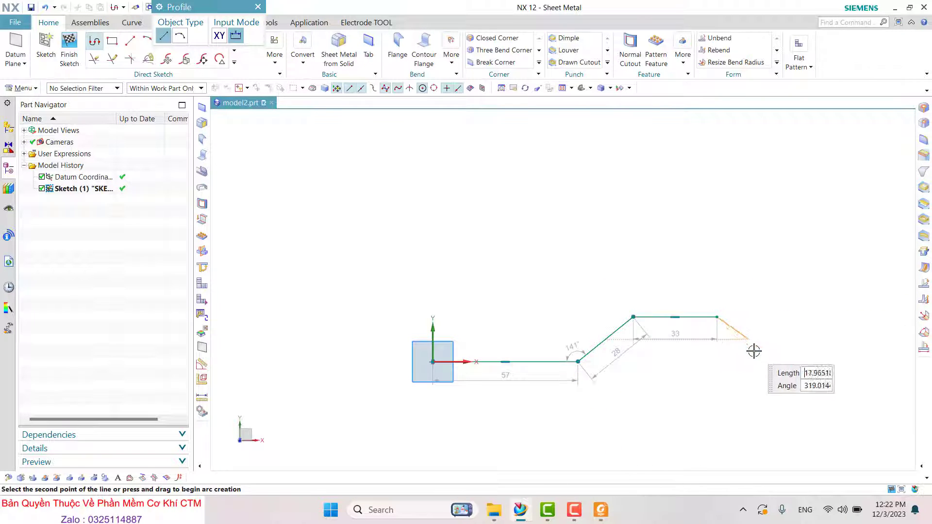
{"action": "left_click", "coordinate": [755, 363]}
{"action": "left_click", "coordinate": [849, 364]}
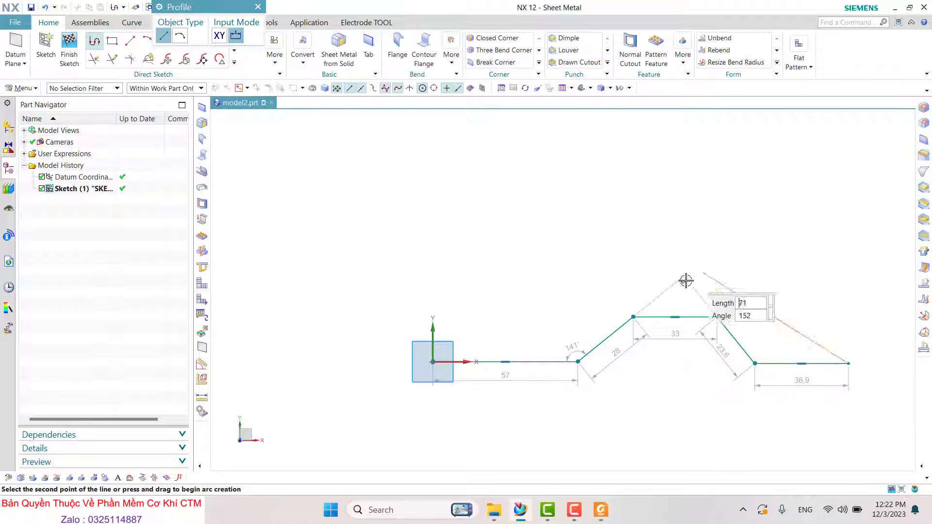
{"action": "key", "text": "Escape"}
{"action": "left_click", "coordinate": [683, 279]}
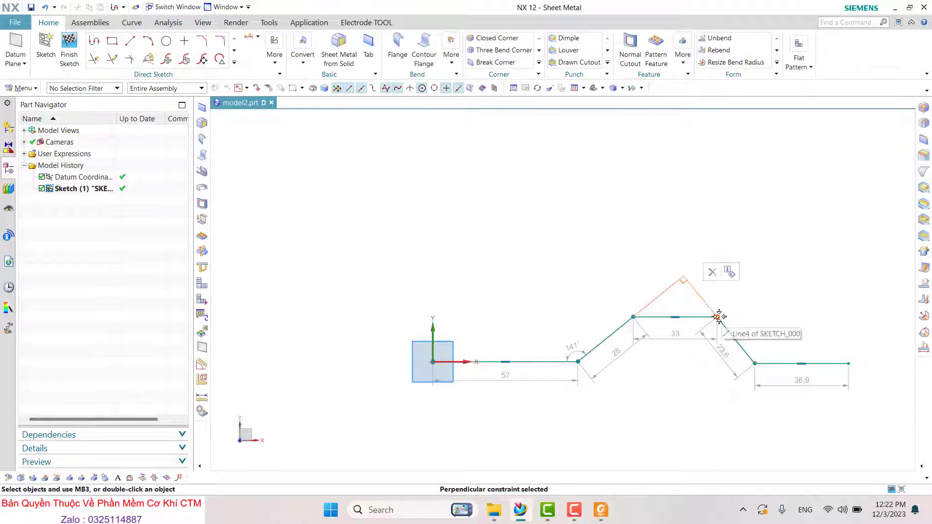
{"action": "key", "text": "Delete"}
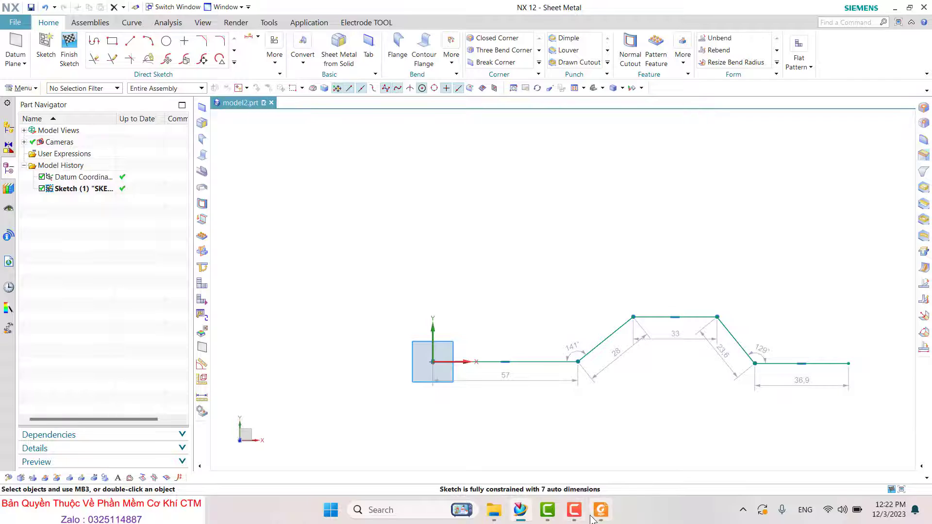
Step: Set the first flat run's length to 110
{"action": "left_click", "coordinate": [597, 517]}
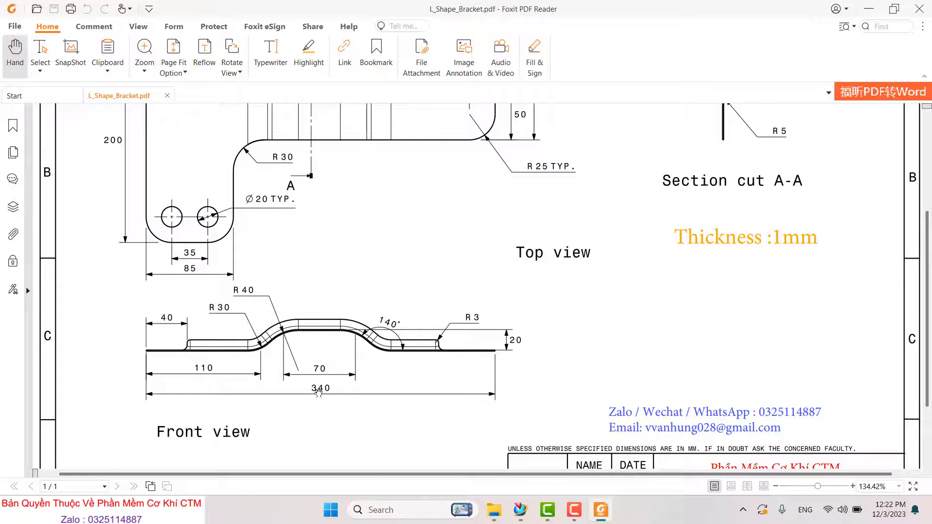
{"action": "left_click", "coordinate": [869, 9]}
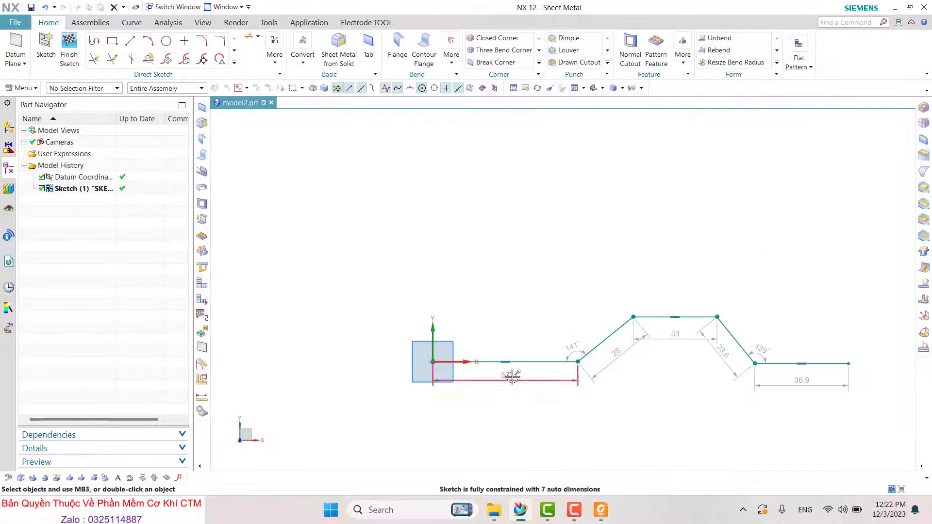
{"action": "double_click", "coordinate": [535, 372]}
{"action": "type", "text": "110"}
{"action": "key", "text": "Return"}
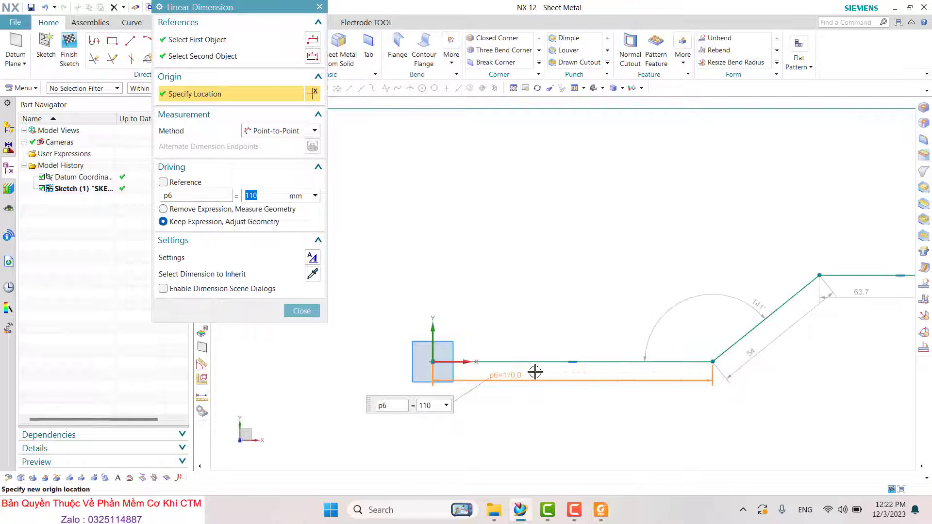
{"action": "scroll", "coordinate": [481, 210], "scroll_direction": "down", "scroll_amount": 3}
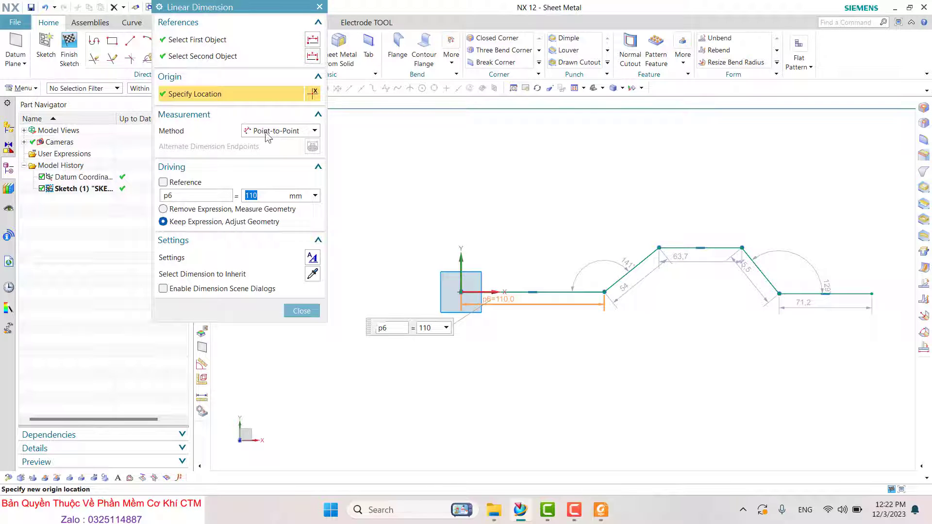
{"action": "left_click", "coordinate": [302, 311]}
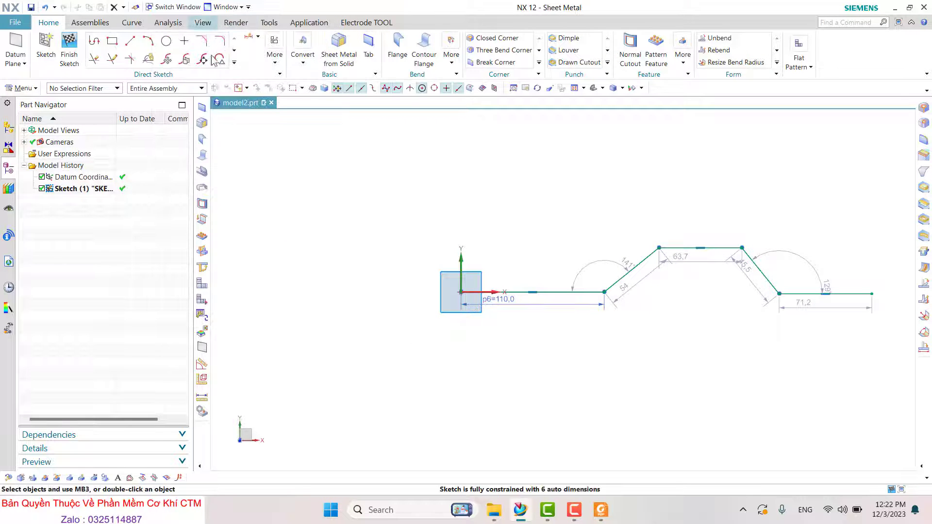
Step: Add a 340 overall length dimension from the origin to the last line
{"action": "left_click", "coordinate": [253, 39]}
{"action": "left_click", "coordinate": [461, 292]}
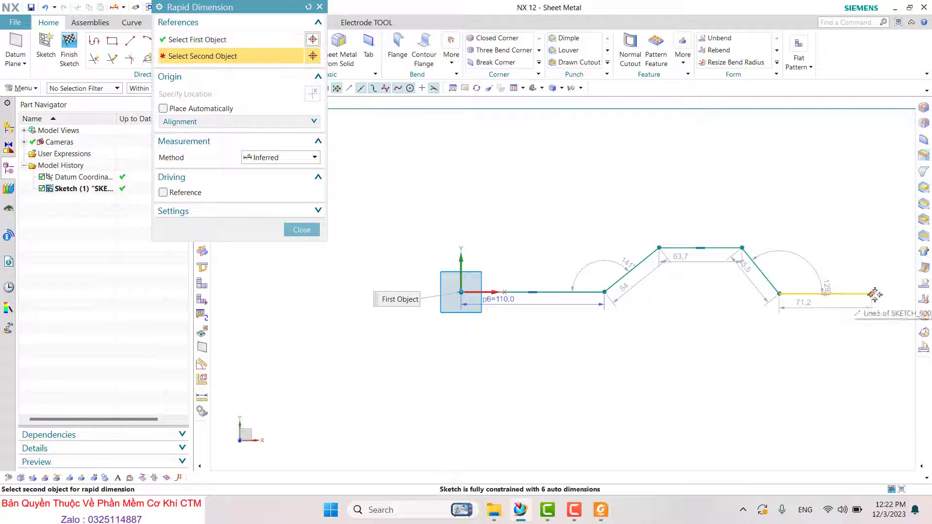
{"action": "left_click", "coordinate": [874, 294]}
{"action": "left_click", "coordinate": [704, 381]}
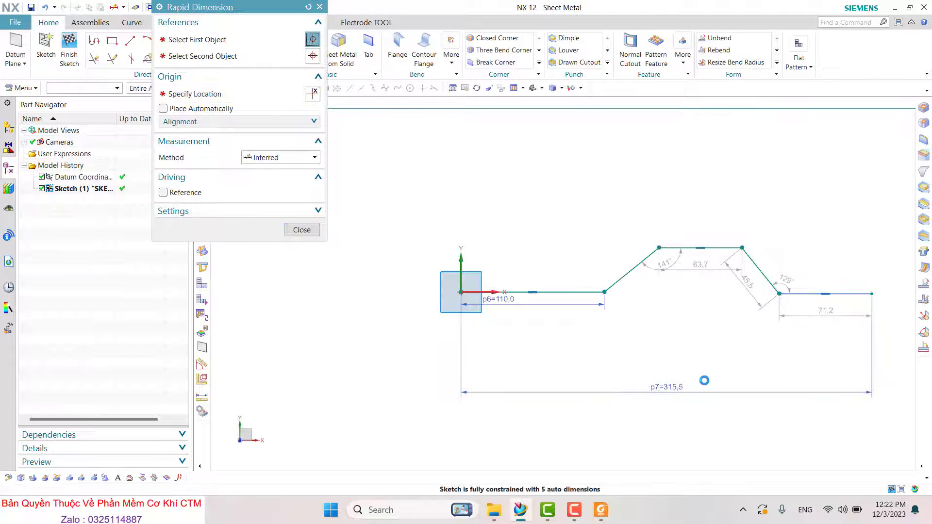
{"action": "type", "text": "340"}
{"action": "key", "text": "Return"}
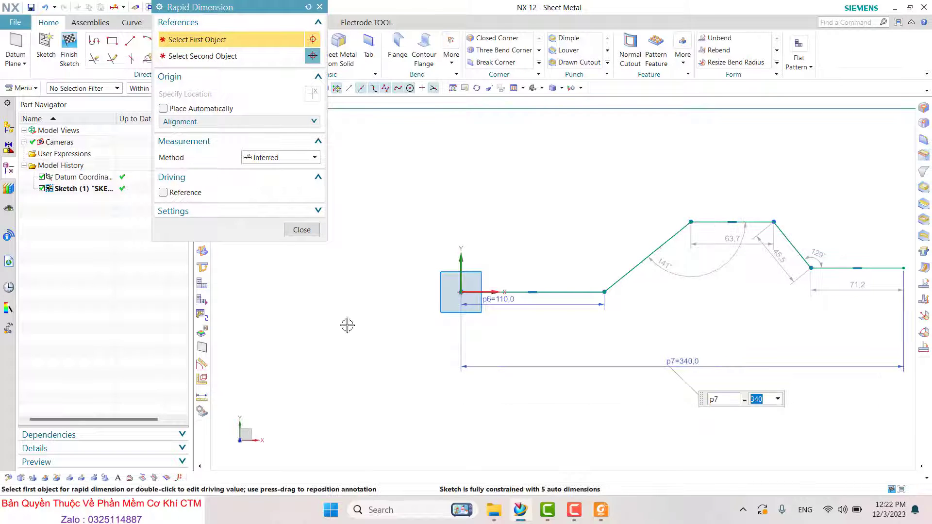
{"action": "left_click", "coordinate": [609, 510]}
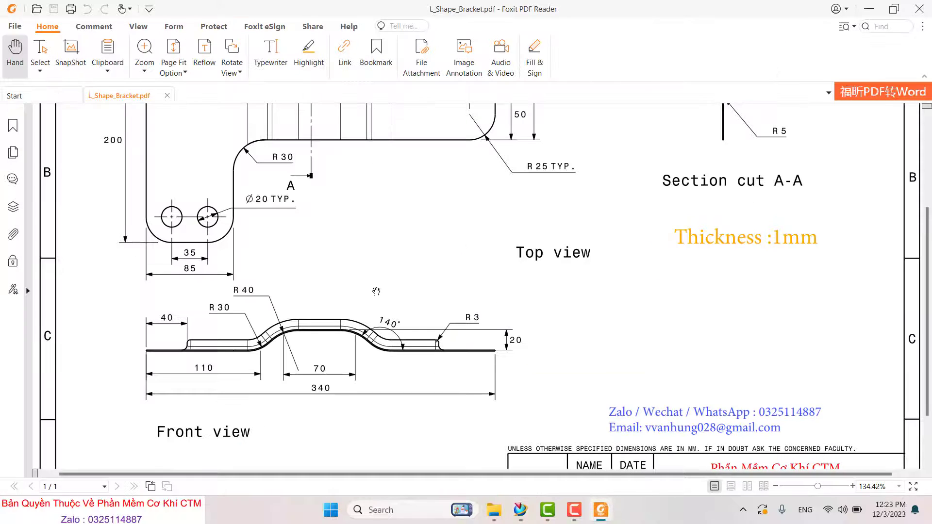
{"action": "scroll", "coordinate": [287, 364], "scroll_direction": "up", "scroll_amount": 1, "text": "ctrl"}
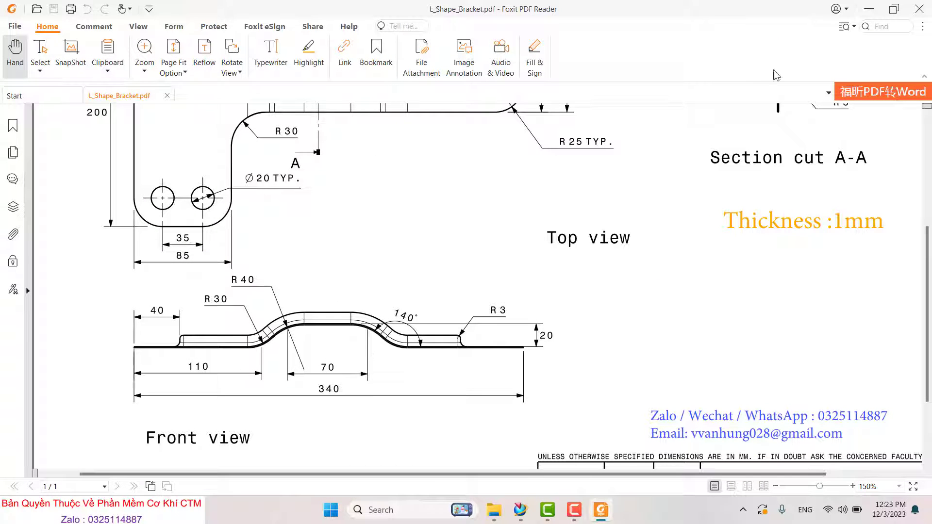
Step: Add a 70 horizontal dimension from the first flat's end to the last flat's start
{"action": "left_click", "coordinate": [870, 8]}
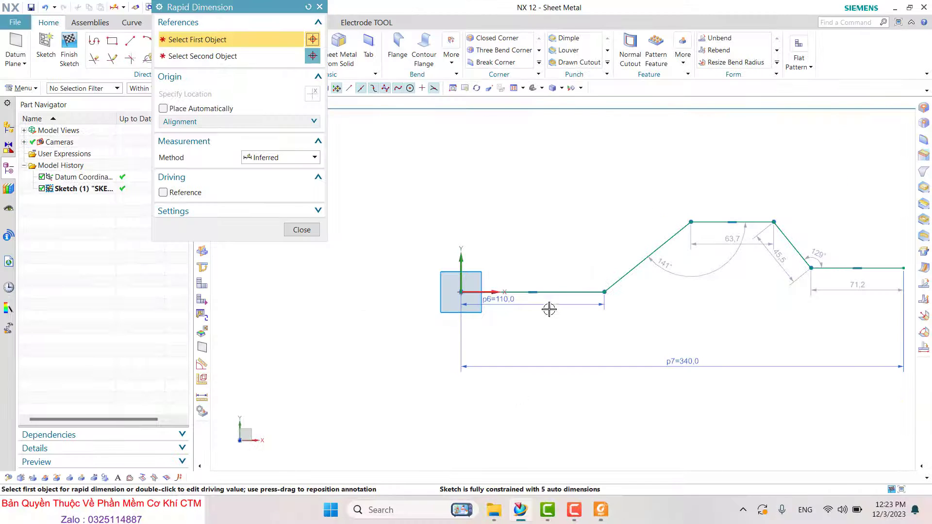
{"action": "left_click", "coordinate": [624, 290]}
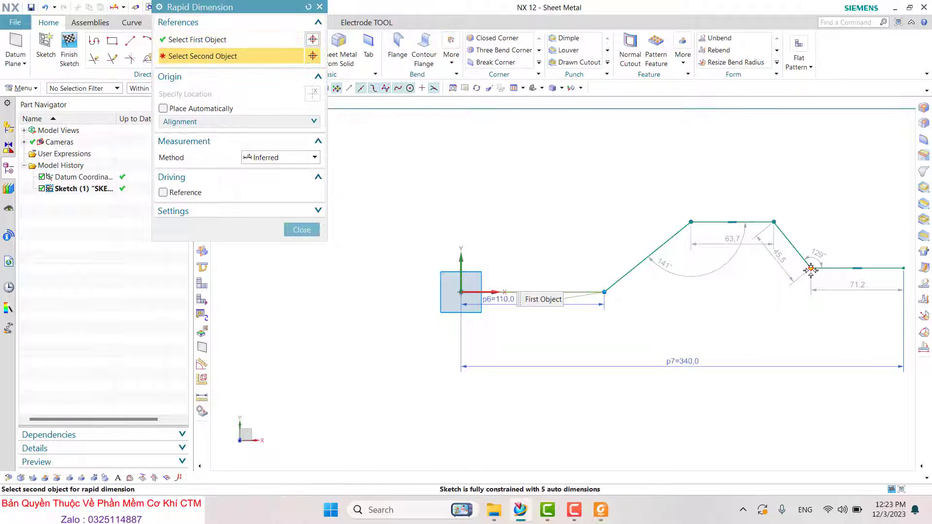
{"action": "left_click", "coordinate": [860, 268]}
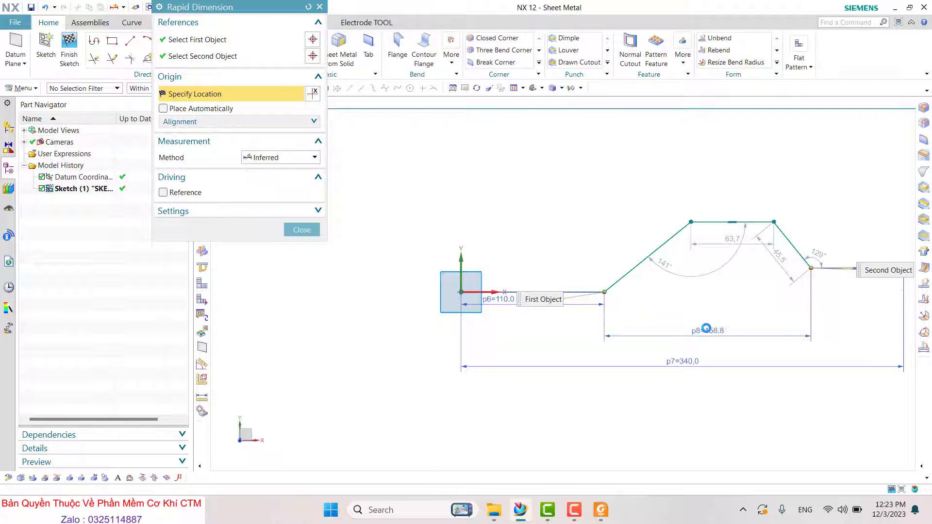
{"action": "left_click", "coordinate": [707, 328]}
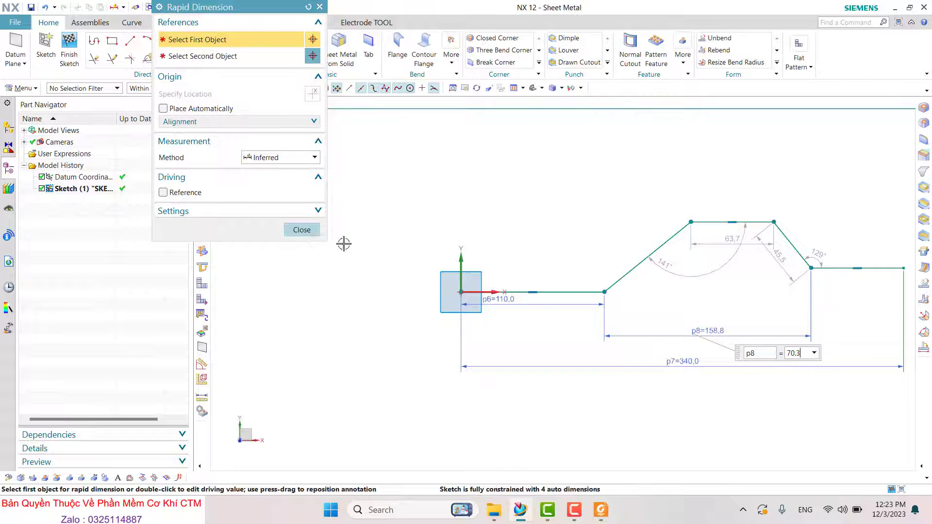
{"action": "type", "text": "70"}
{"action": "key", "text": "Return"}
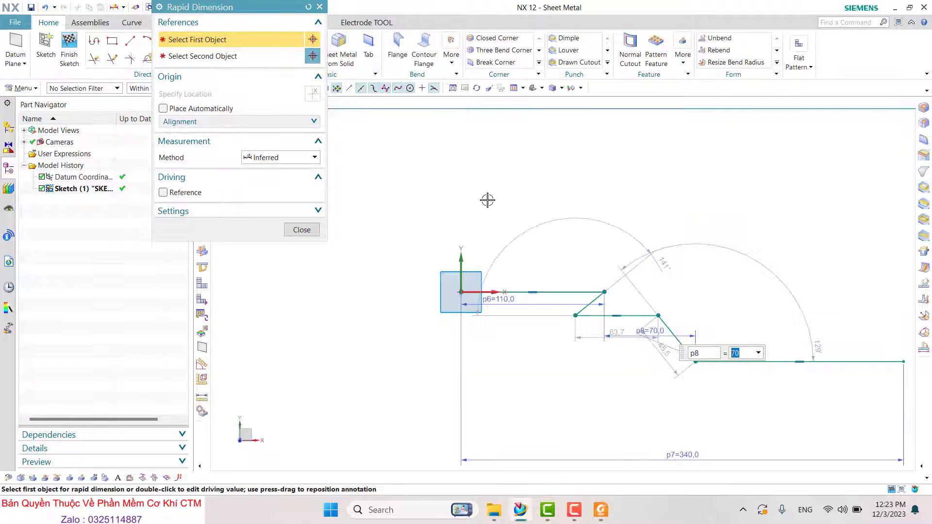
{"action": "left_click", "coordinate": [311, 229]}
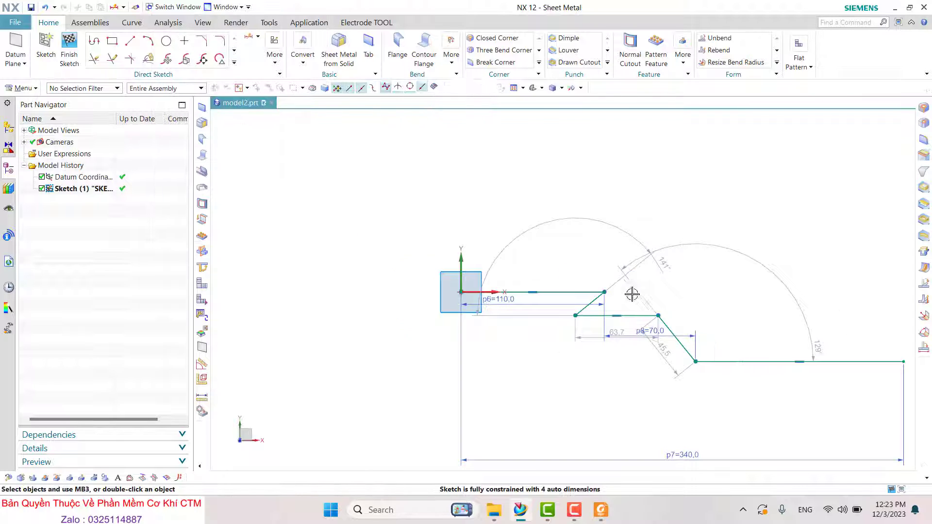
Step: Drag the top segment up and right, and align the two lower bend points horizontally
{"action": "mouse_move", "coordinate": [617, 316]}
{"action": "left_mouse_down"}
{"action": "mouse_move", "coordinate": [630, 209]}
{"action": "mouse_move", "coordinate": [566, 233]}
{"action": "left_mouse_up"}
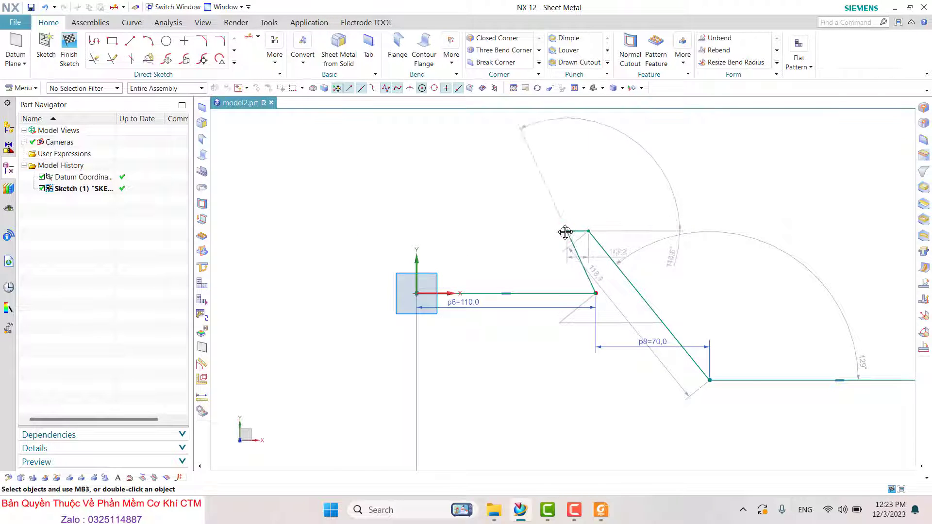
{"action": "left_click_drag", "start_coordinate": [710, 378], "coordinate": [708, 292]}
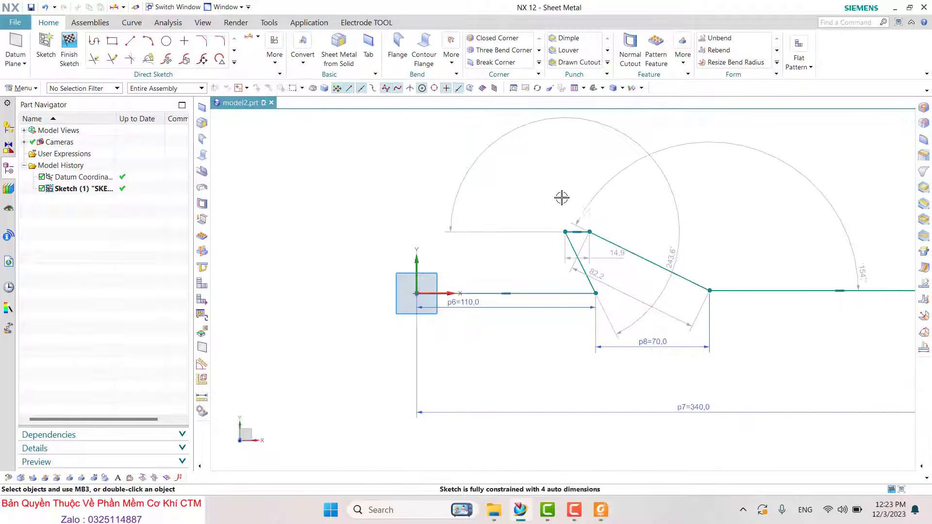
{"action": "mouse_move", "coordinate": [589, 232]}
{"action": "left_mouse_down"}
{"action": "mouse_move", "coordinate": [670, 232]}
{"action": "mouse_move", "coordinate": [709, 214]}
{"action": "left_mouse_up"}
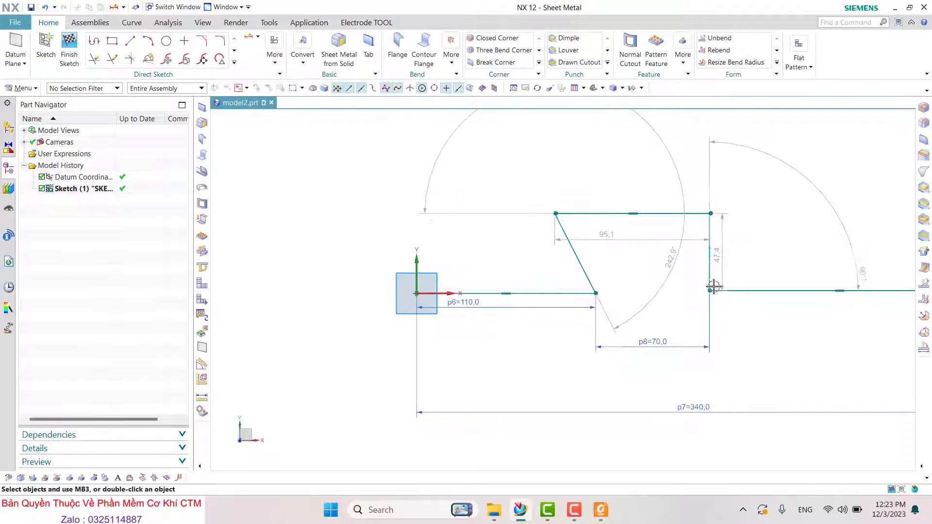
{"action": "left_click", "coordinate": [710, 290]}
{"action": "left_click", "coordinate": [592, 293]}
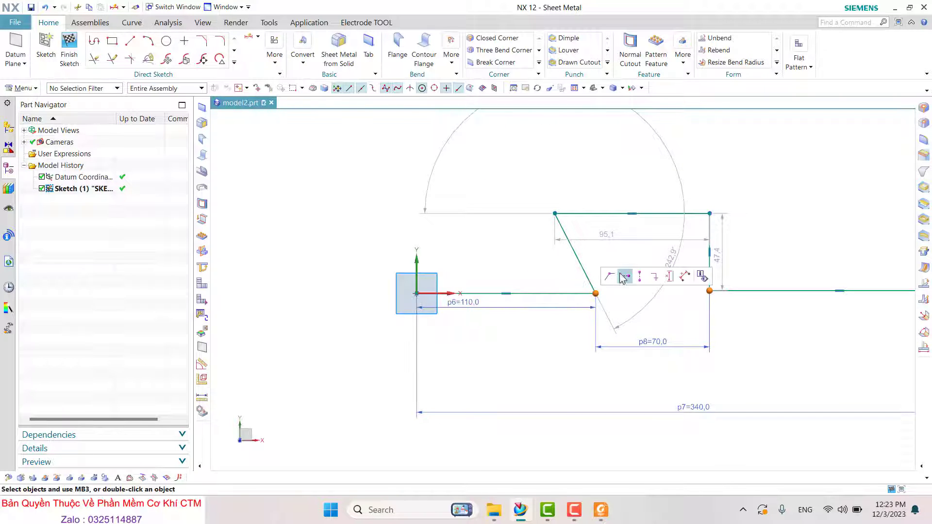
{"action": "left_click", "coordinate": [625, 276]}
Step: Delete the extra right vertical line and extend the top line further right
{"action": "scroll", "coordinate": [721, 245], "scroll_direction": "down", "scroll_amount": 2}
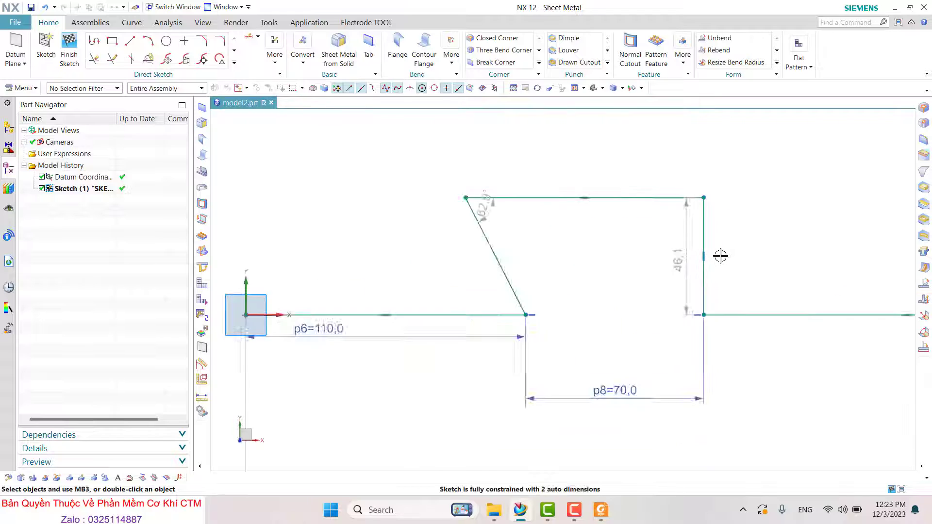
{"action": "scroll", "coordinate": [706, 255], "scroll_direction": "down", "scroll_amount": 2}
{"action": "scroll", "coordinate": [703, 258], "scroll_direction": "down", "scroll_amount": 2}
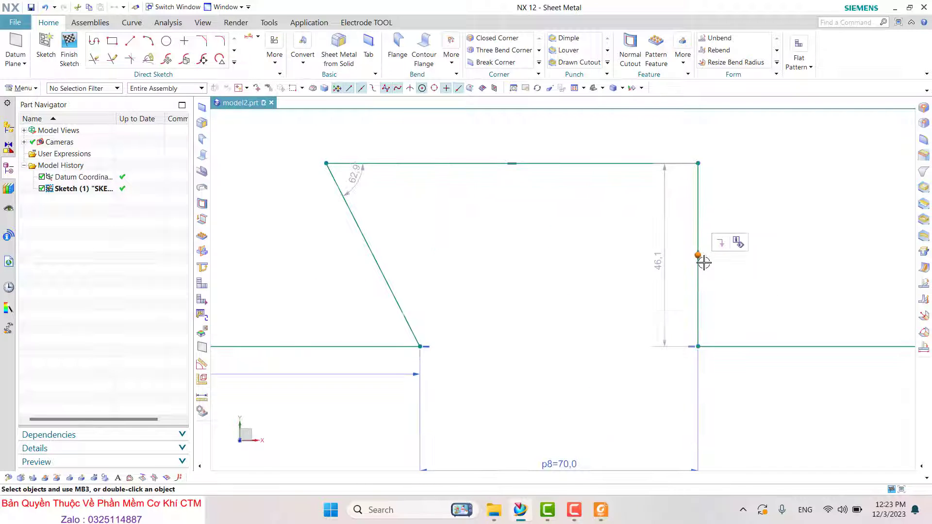
{"action": "left_click", "coordinate": [699, 296]}
{"action": "key", "text": "Delete"}
{"action": "left_click_drag", "start_coordinate": [696, 164], "coordinate": [712, 173]}
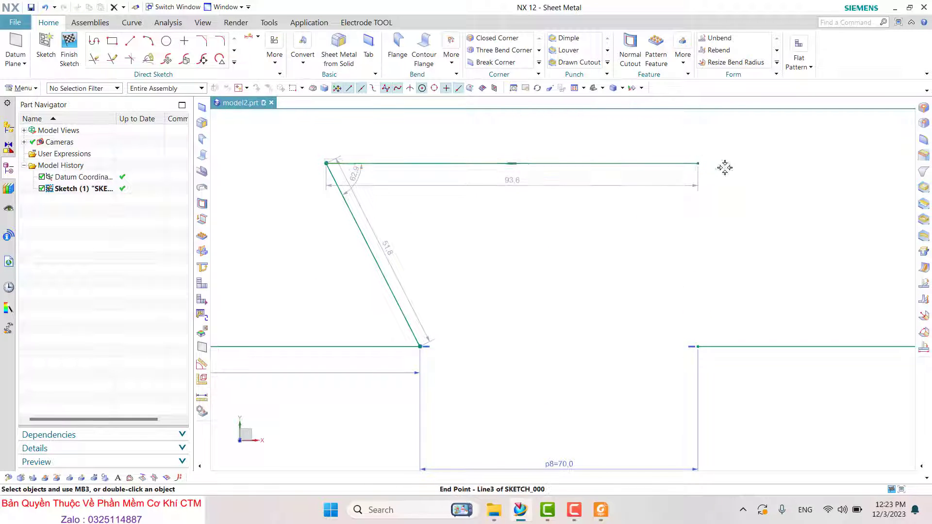
Step: Draw a new drop line to the top-right corner and drag the top corners into a trapezoid
{"action": "left_click", "coordinate": [130, 41]}
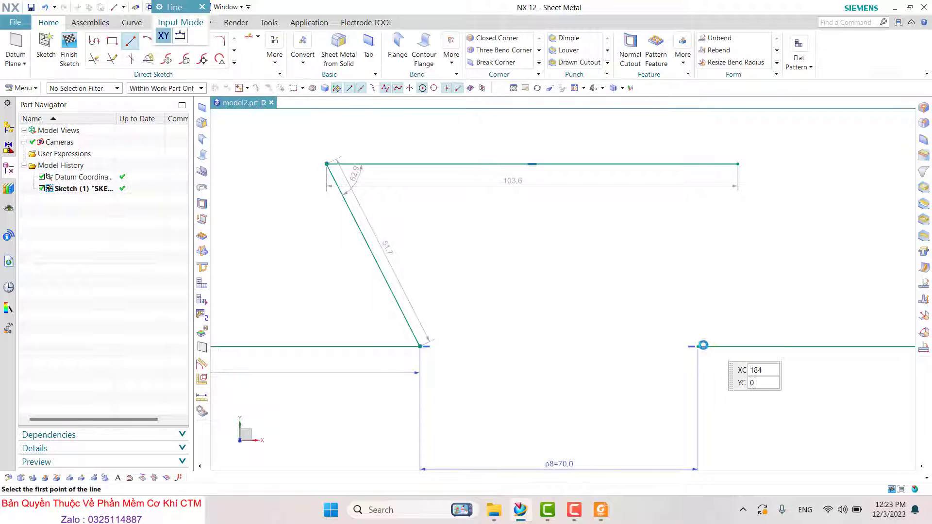
{"action": "left_click", "coordinate": [697, 346]}
{"action": "left_click", "coordinate": [738, 164]}
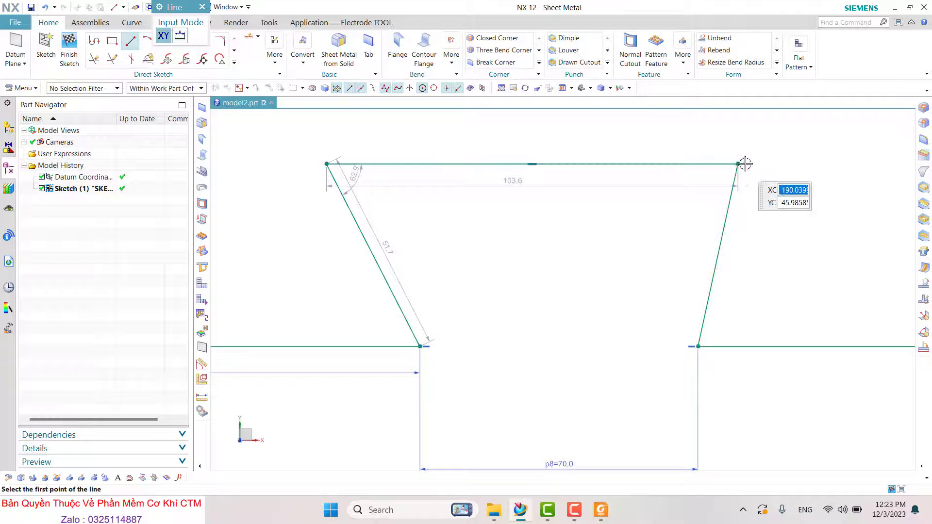
{"action": "key", "text": "Escape"}
{"action": "left_click_drag", "start_coordinate": [738, 163], "coordinate": [671, 233]}
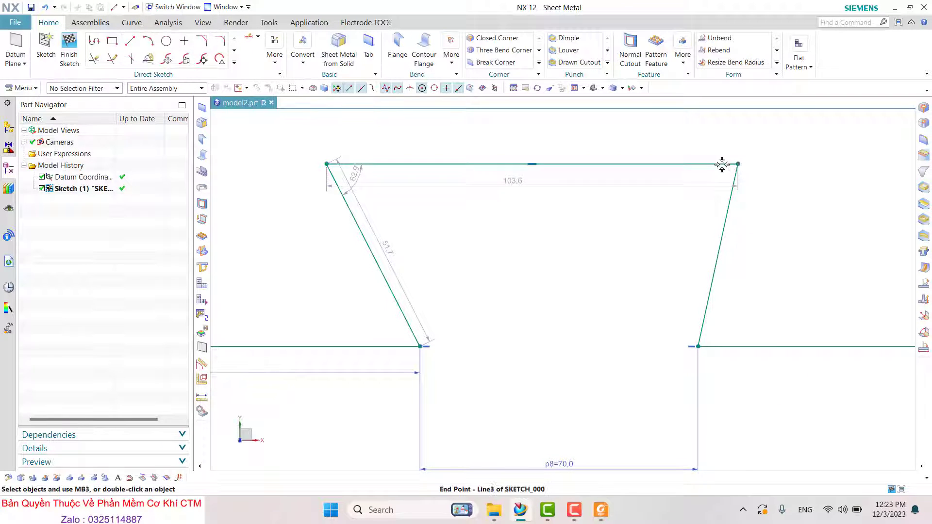
{"action": "left_click_drag", "start_coordinate": [363, 234], "coordinate": [467, 243]}
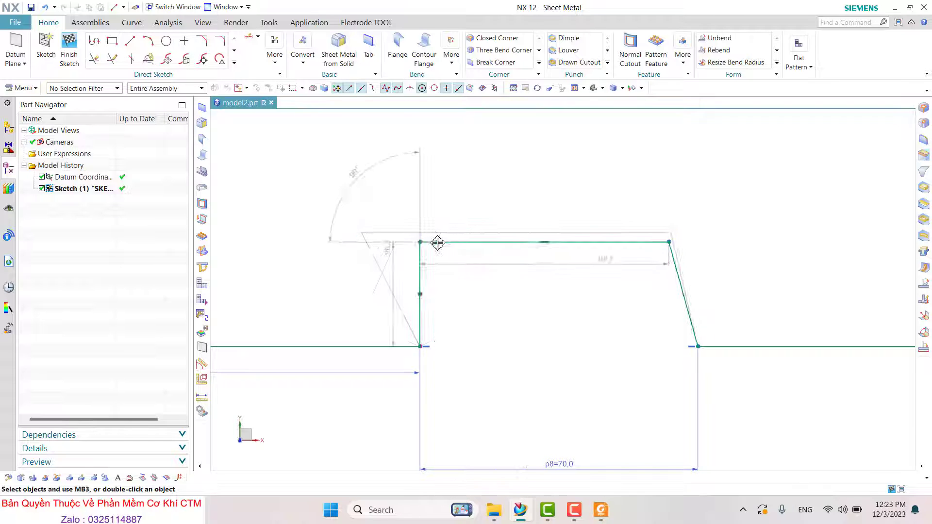
{"action": "scroll", "coordinate": [527, 315], "scroll_direction": "down", "scroll_amount": 2}
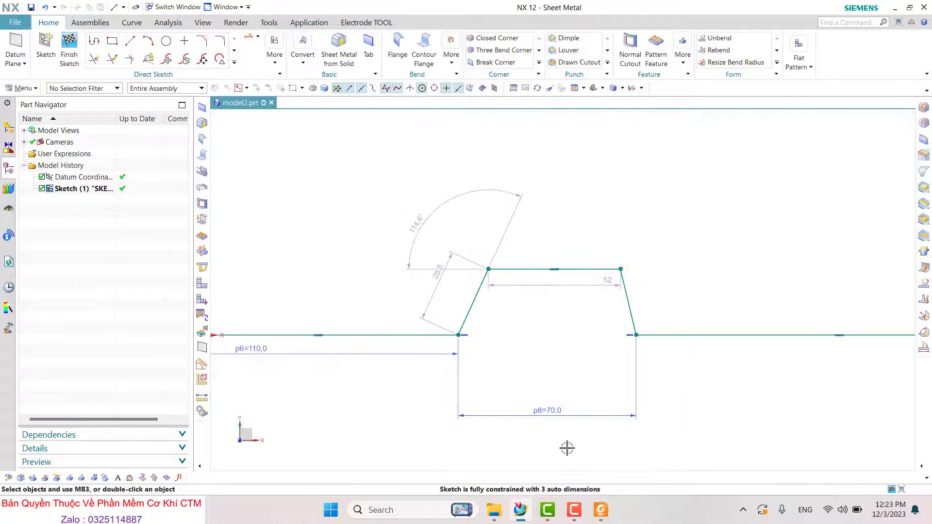
{"action": "left_click", "coordinate": [600, 511]}
{"action": "scroll", "coordinate": [453, 347], "scroll_direction": "up", "scroll_amount": 2, "text": "ctrl"}
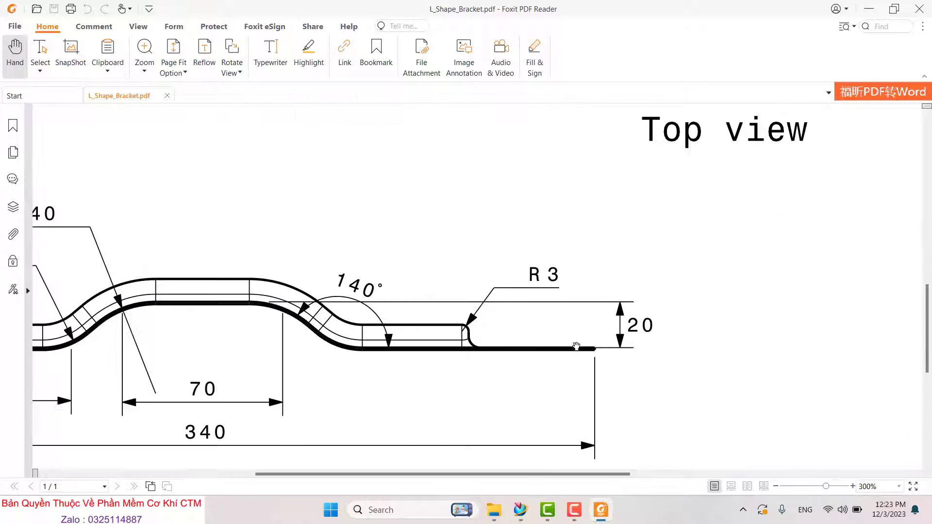
{"action": "scroll", "coordinate": [596, 320], "scroll_direction": "up", "scroll_amount": 1, "text": "ctrl"}
{"action": "scroll", "coordinate": [594, 339], "scroll_direction": "up", "scroll_amount": 2, "text": "ctrl"}
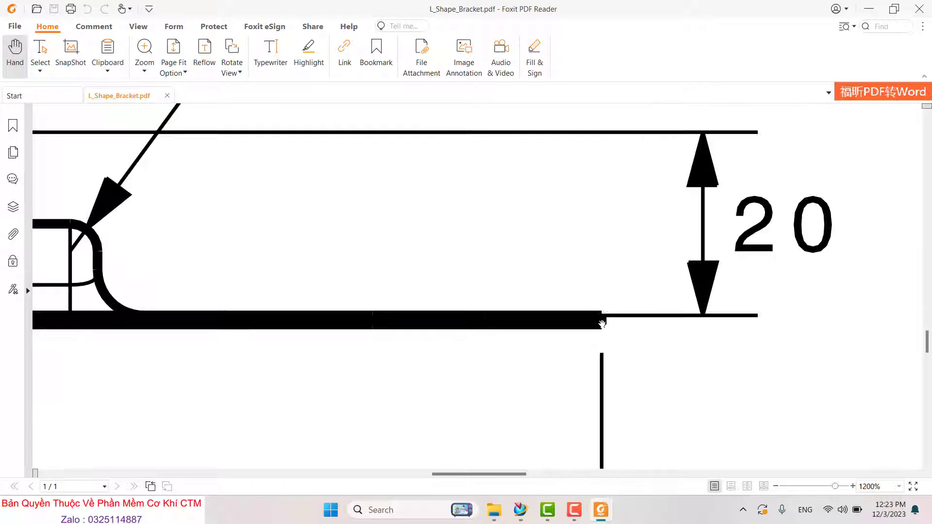
{"action": "scroll", "coordinate": [585, 241], "scroll_direction": "down", "scroll_amount": 2, "text": "ctrl"}
{"action": "scroll", "coordinate": [605, 291], "scroll_direction": "down", "scroll_amount": 4, "text": "ctrl"}
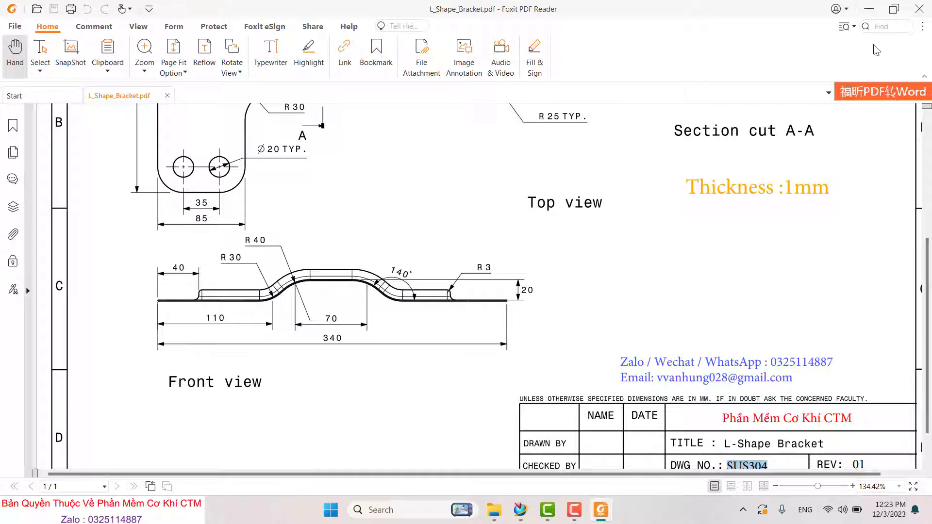
{"action": "left_click", "coordinate": [872, 9]}
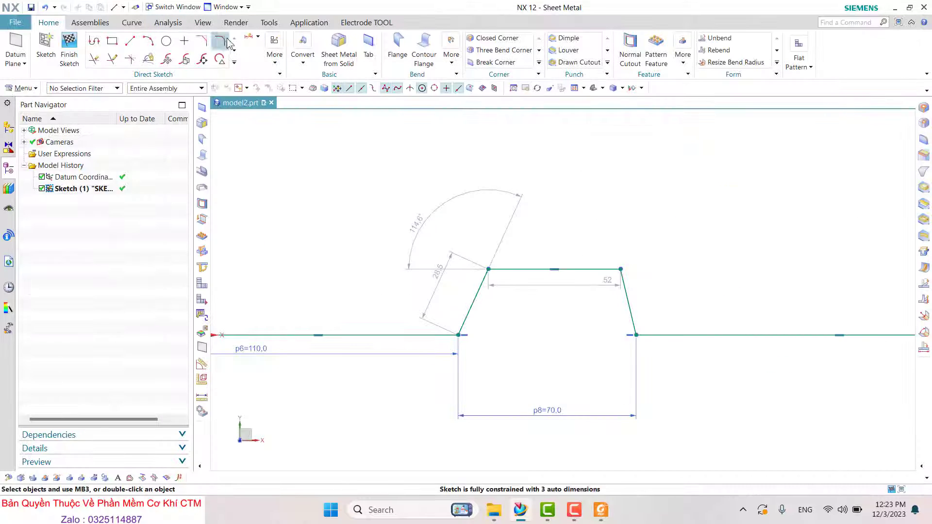
Step: Add a 20 mm vertical height dimension to the raised section
{"action": "left_click", "coordinate": [255, 39]}
{"action": "left_click", "coordinate": [458, 335]}
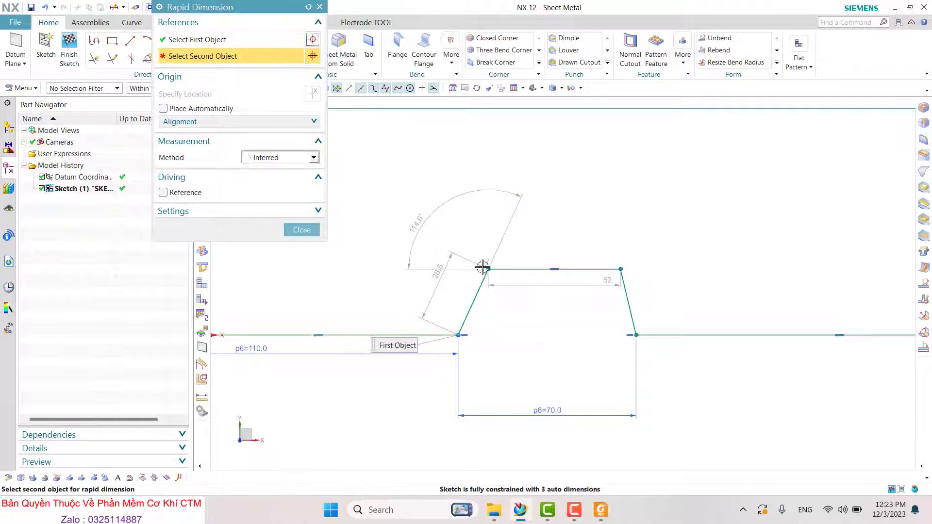
{"action": "left_click", "coordinate": [489, 270]}
{"action": "left_click", "coordinate": [334, 302]}
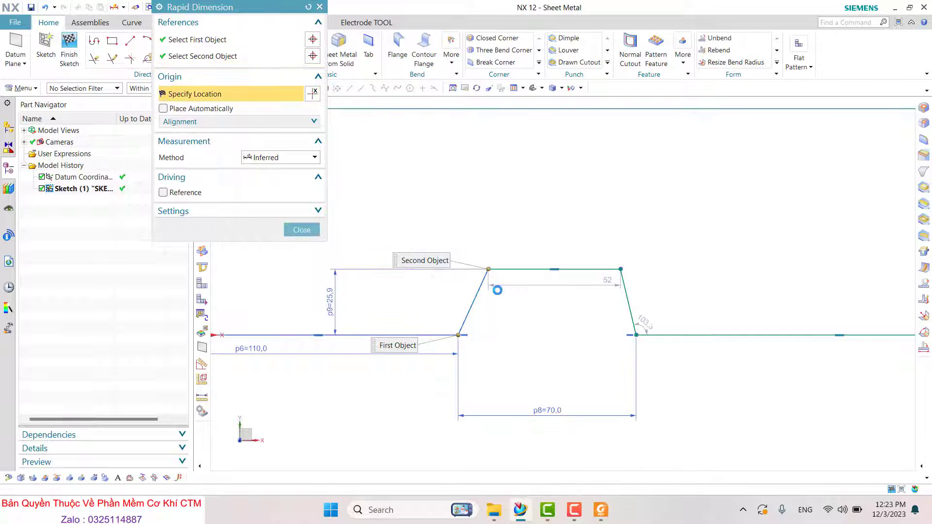
{"action": "type", "text": "20"}
{"action": "key", "text": "Return"}
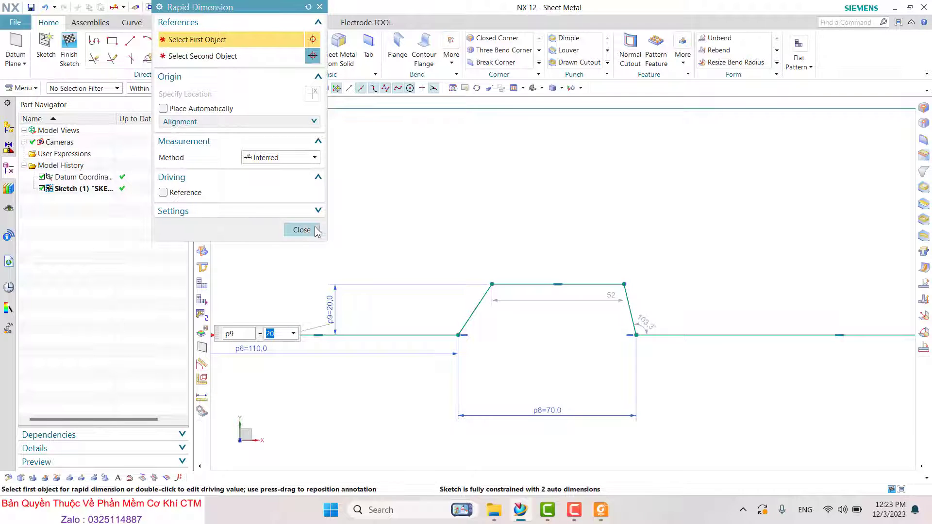
{"action": "left_click", "coordinate": [302, 230]}
{"action": "scroll", "coordinate": [634, 313], "scroll_direction": "up", "scroll_amount": 3}
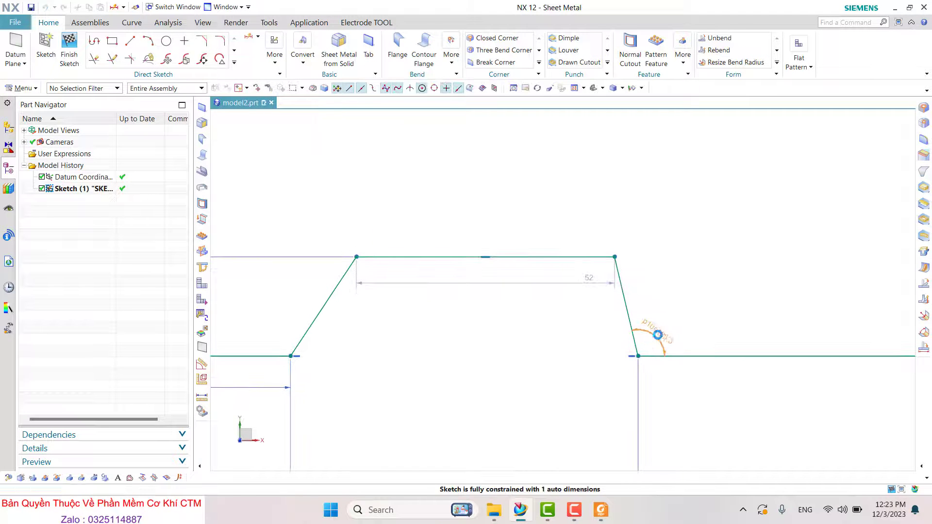
Step: Change the right bend angle to 140° with Keep Expression and reshape the left slope
{"action": "double_click", "coordinate": [660, 334]}
{"action": "scroll", "coordinate": [661, 329], "scroll_direction": "down", "scroll_amount": 1}
{"action": "scroll", "coordinate": [665, 328], "scroll_direction": "down", "scroll_amount": 1}
{"action": "type", "text": "14"}
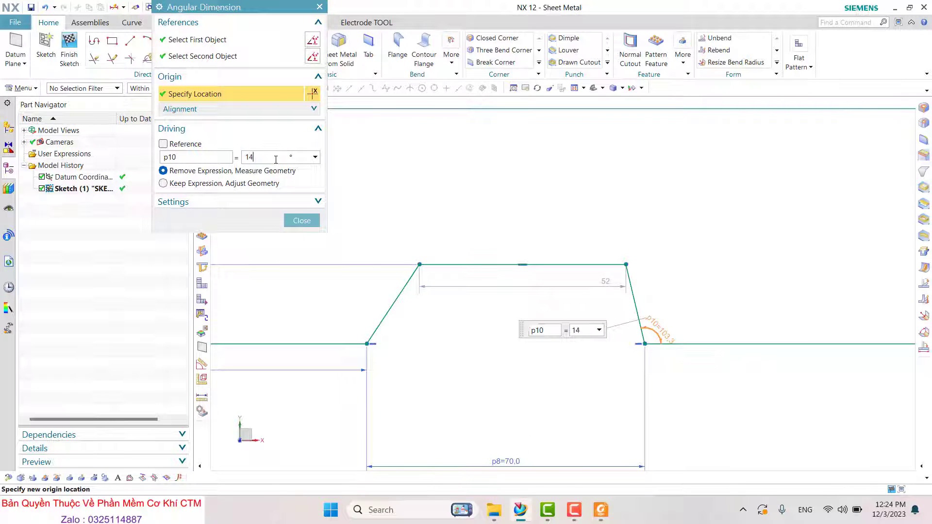
{"action": "type", "text": "0"}
{"action": "key", "text": "Return"}
{"action": "left_click", "coordinate": [163, 183]}
{"action": "left_click", "coordinate": [301, 221]}
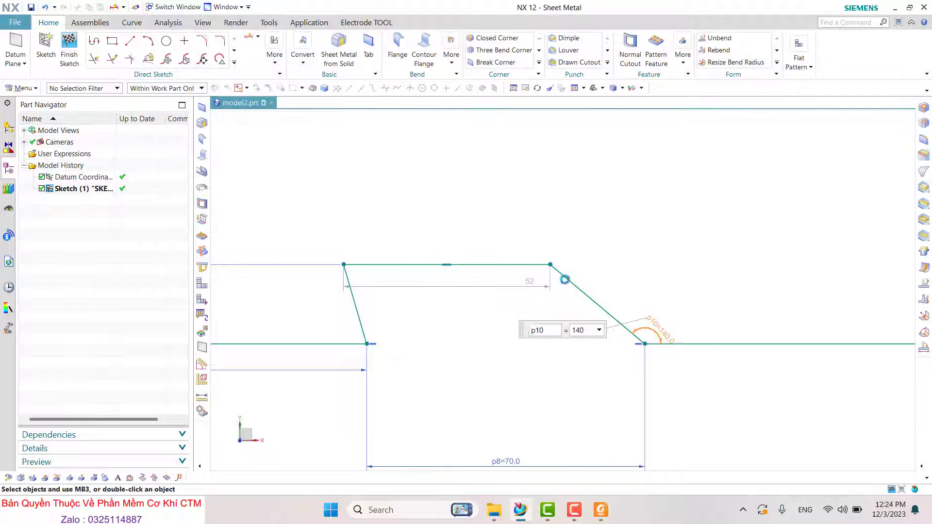
{"action": "left_click_drag", "start_coordinate": [343, 264], "coordinate": [447, 265]}
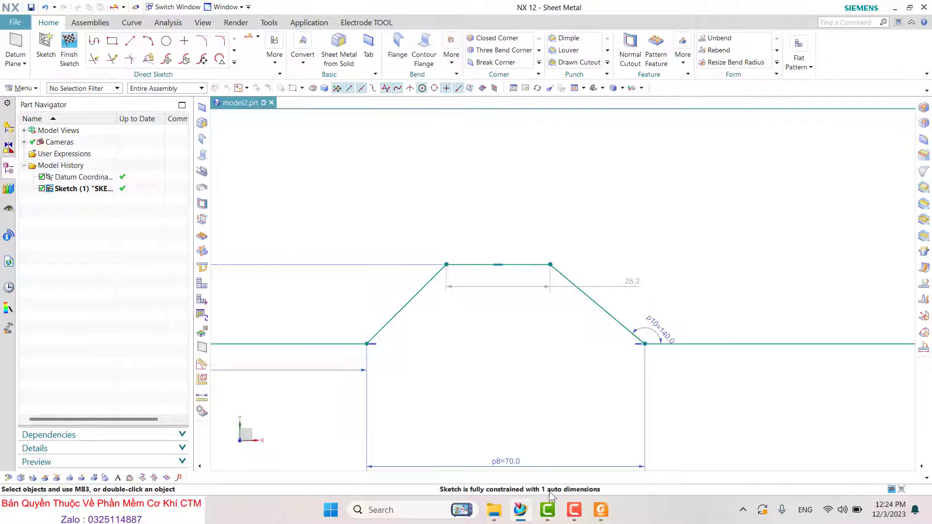
{"action": "left_click", "coordinate": [600, 510]}
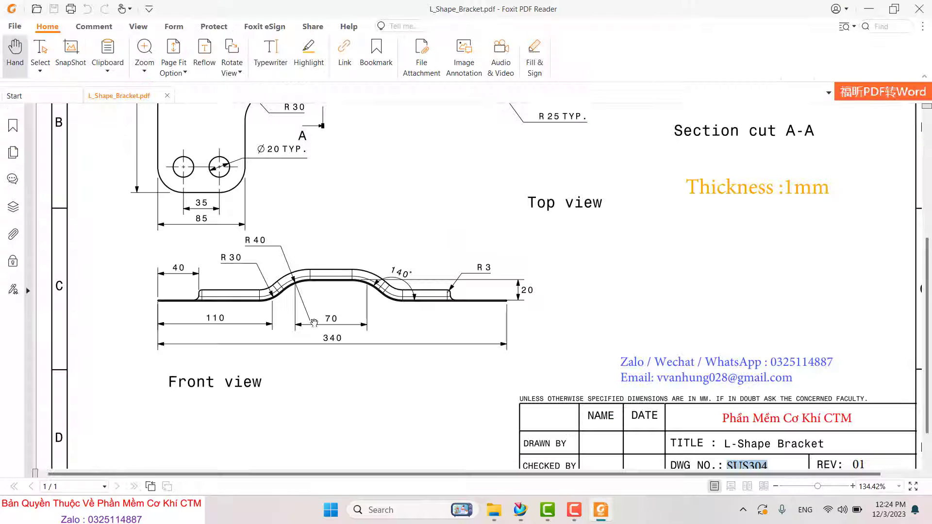
{"action": "left_click", "coordinate": [869, 9]}
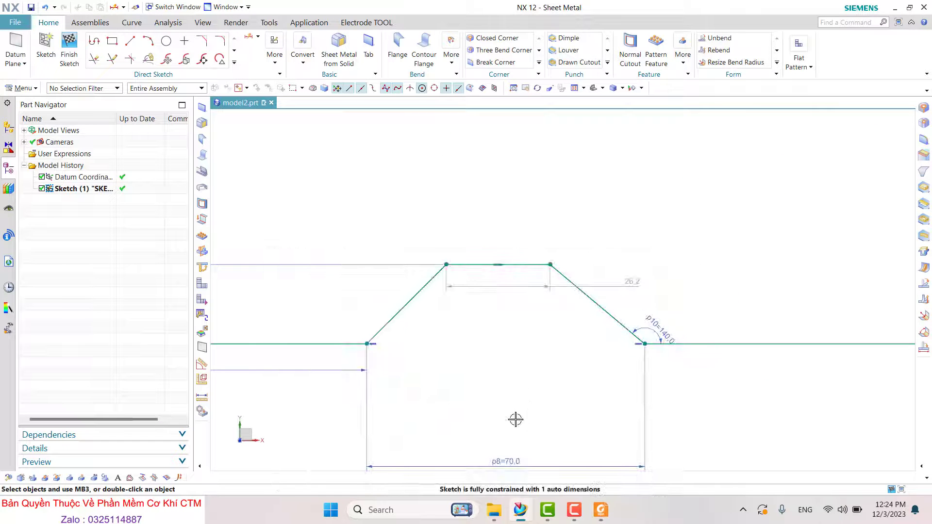
Step: Replace the 70 base dimension with a 70 top width dimension
{"action": "left_click", "coordinate": [510, 460]}
{"action": "key", "text": "Delete"}
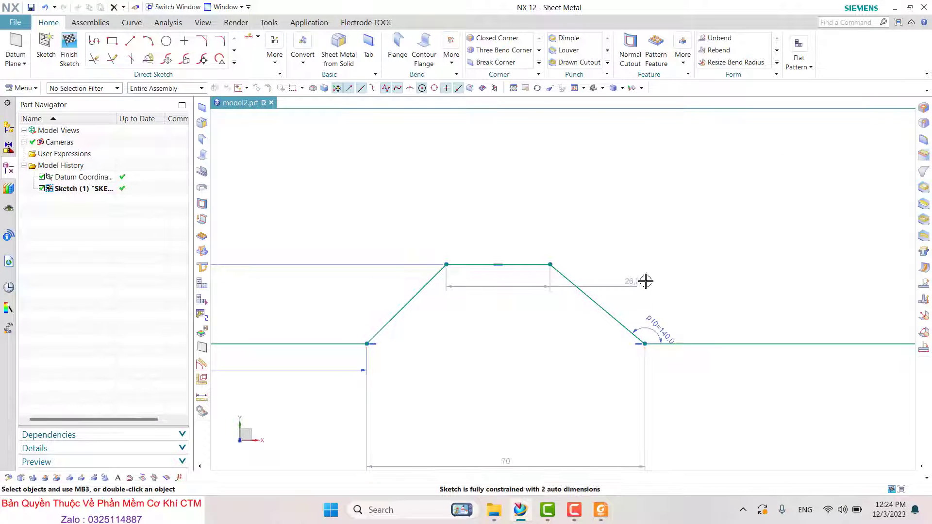
{"action": "left_click_drag", "start_coordinate": [646, 281], "coordinate": [524, 174]}
{"action": "double_click", "coordinate": [524, 174]}
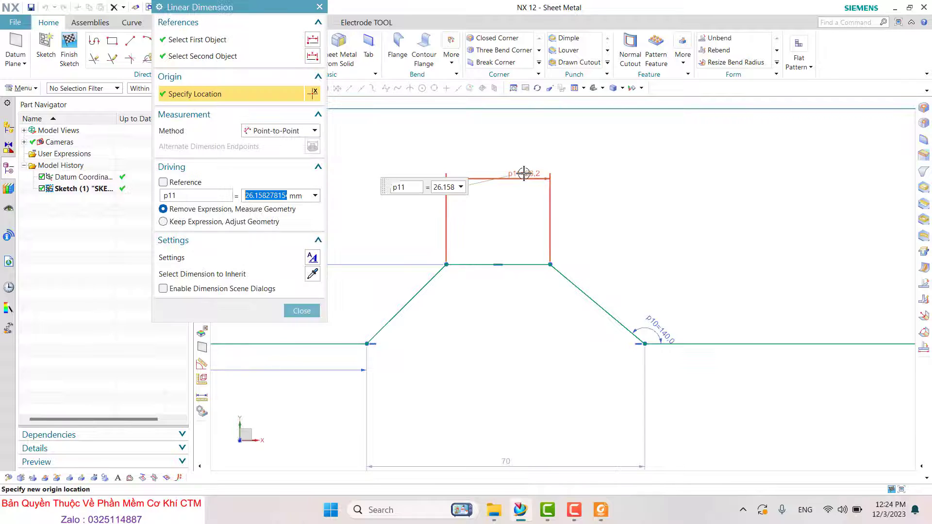
{"action": "type", "text": "70"}
{"action": "key", "text": "Return"}
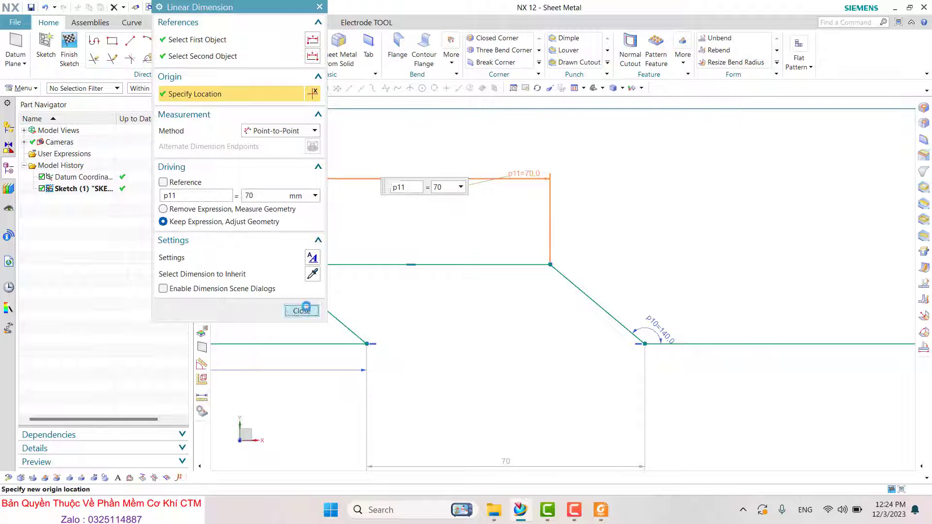
{"action": "left_click", "coordinate": [306, 310]}
Step: Shift the joggle's right side rightward and select the 340 overall length dimension
{"action": "left_click_drag", "start_coordinate": [648, 360], "coordinate": [777, 363]}
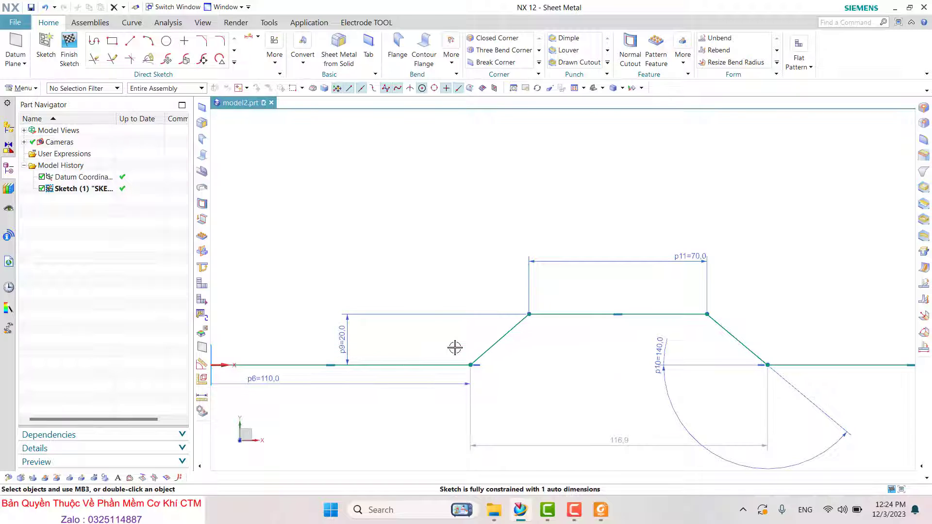
{"action": "scroll", "coordinate": [459, 315], "scroll_direction": "down", "scroll_amount": 2}
{"action": "scroll", "coordinate": [429, 301], "scroll_direction": "down", "scroll_amount": 2}
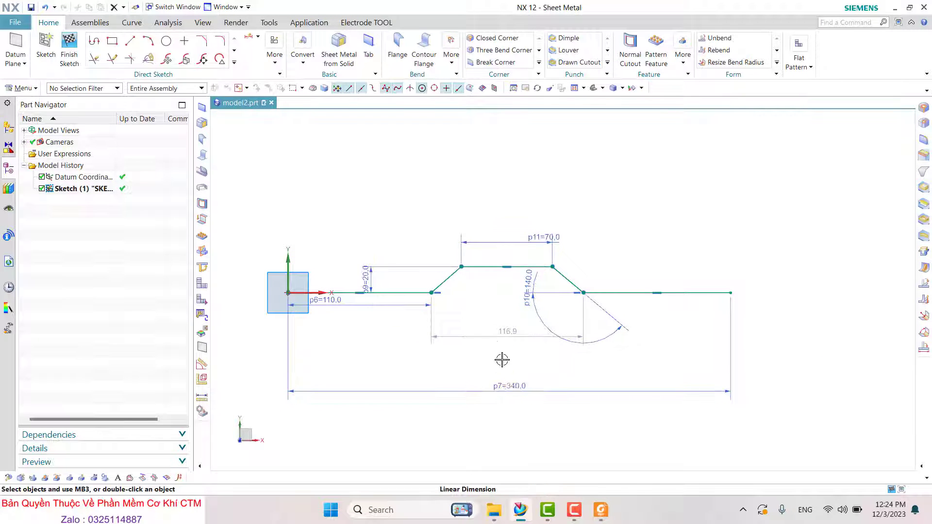
{"action": "left_click", "coordinate": [505, 386]}
{"action": "scroll", "coordinate": [426, 252], "scroll_direction": "up", "scroll_amount": 1}
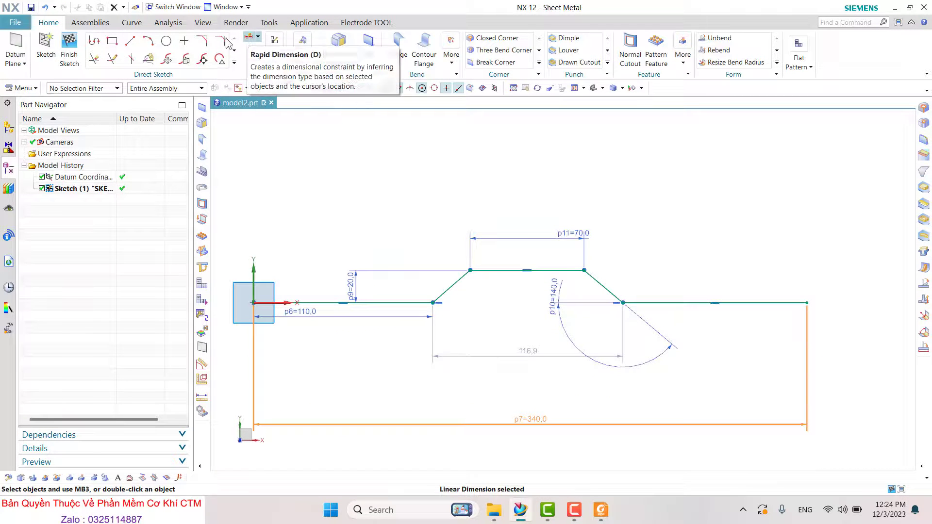
Step: Add a 140° angle dimension between the left base line and left slanted rise
{"action": "left_click", "coordinate": [258, 37]}
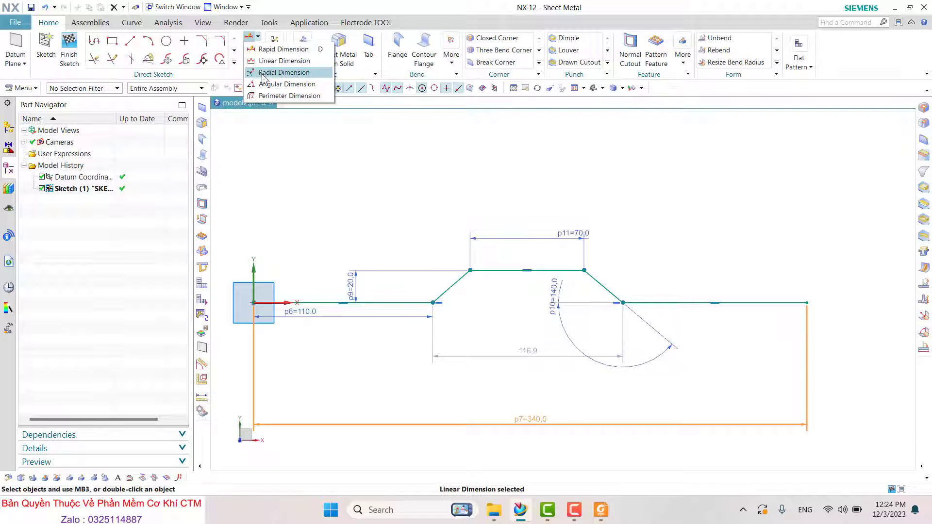
{"action": "left_click", "coordinate": [287, 84]}
{"action": "scroll", "coordinate": [405, 299], "scroll_direction": "up", "scroll_amount": 2}
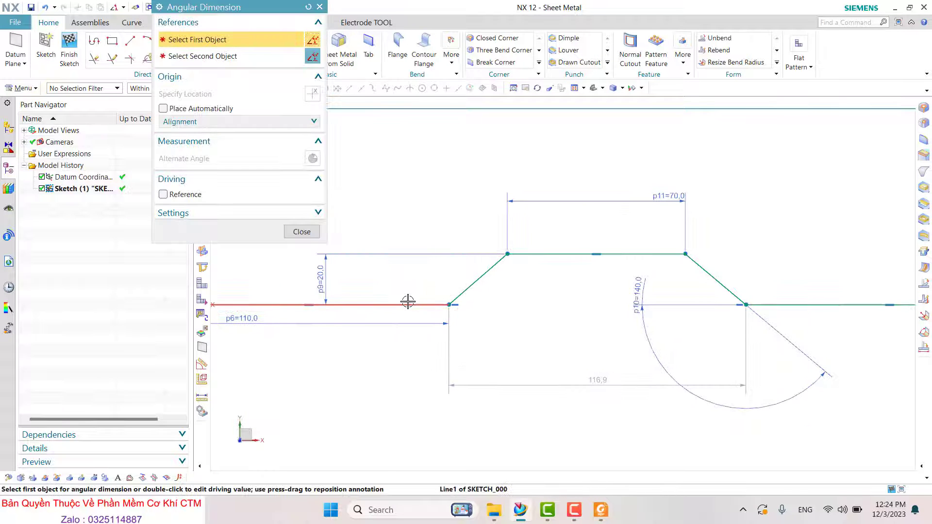
{"action": "left_click", "coordinate": [408, 302]}
{"action": "left_click", "coordinate": [466, 290]}
{"action": "left_click", "coordinate": [417, 221]}
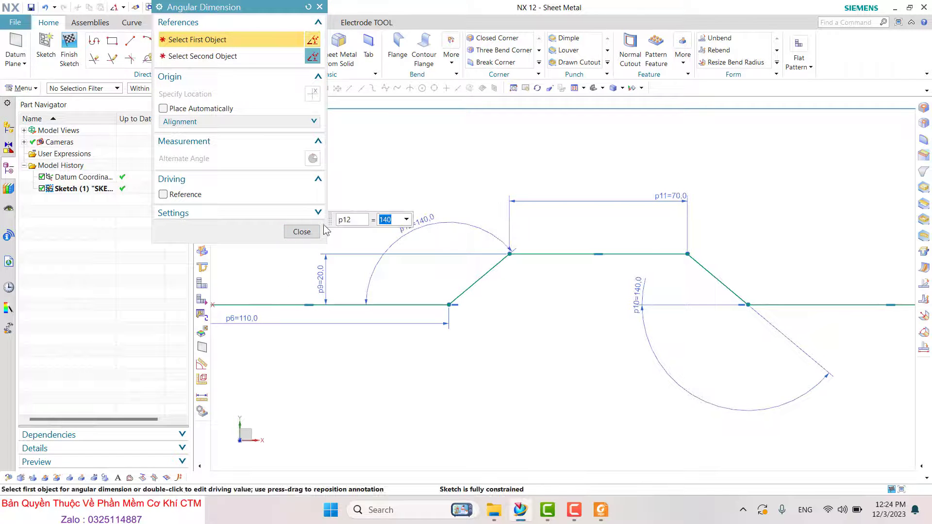
{"action": "left_click", "coordinate": [308, 232]}
{"action": "scroll", "coordinate": [536, 276], "scroll_direction": "down", "scroll_amount": 2}
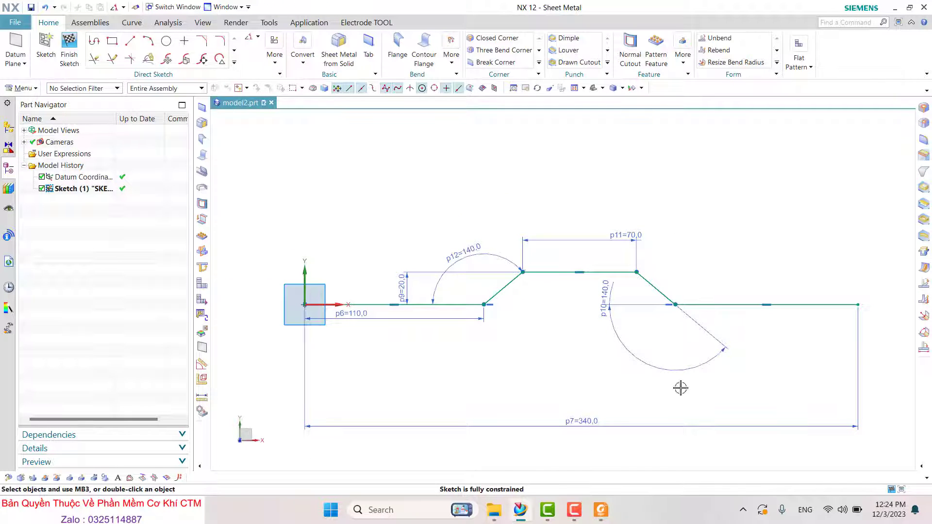
{"action": "left_click", "coordinate": [601, 511]}
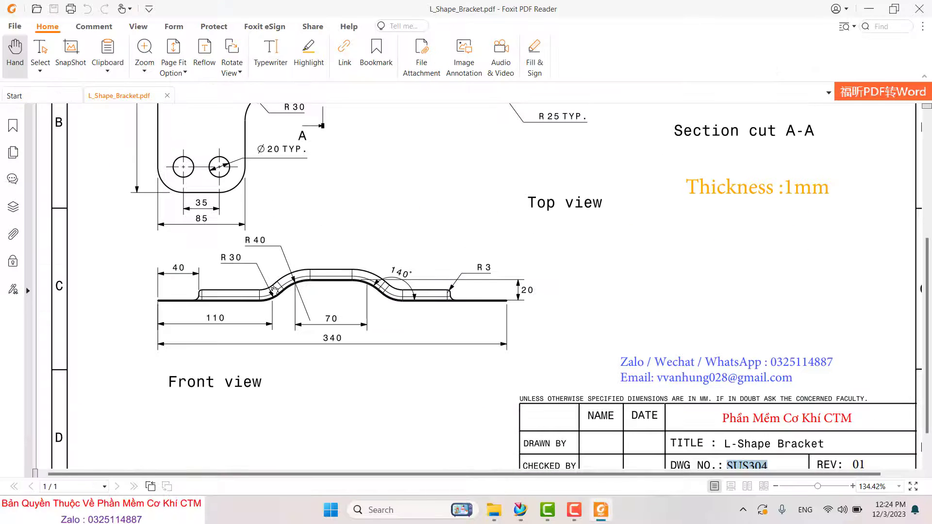
{"action": "scroll", "coordinate": [275, 290], "scroll_direction": "up", "scroll_amount": 3, "text": "ctrl"}
{"action": "scroll", "coordinate": [628, 325], "scroll_direction": "down", "scroll_amount": 1, "text": "ctrl"}
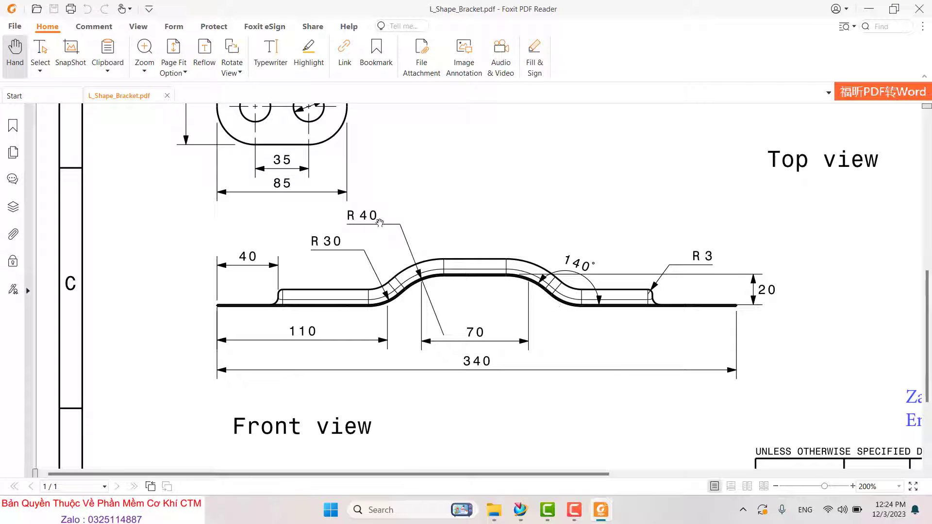
{"action": "left_click", "coordinate": [864, 10]}
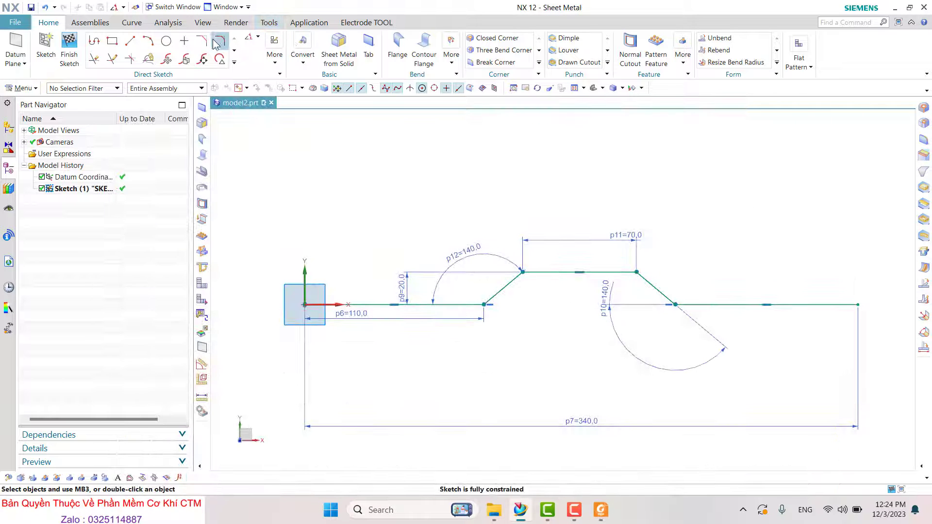
Step: Fillet the joggle's two lower bend corners with R30
{"action": "left_click", "coordinate": [224, 48]}
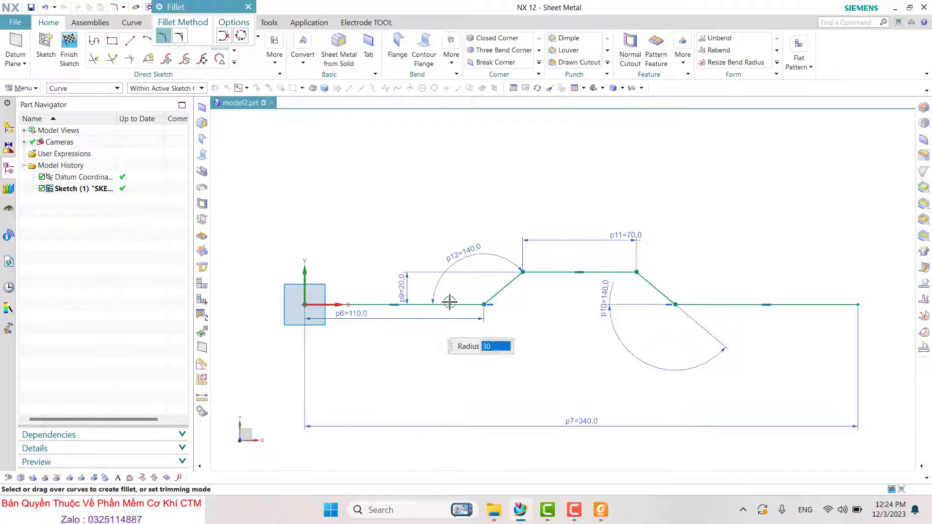
{"action": "left_click_drag", "start_coordinate": [433, 320], "coordinate": [527, 287]}
{"action": "left_click", "coordinate": [650, 287]}
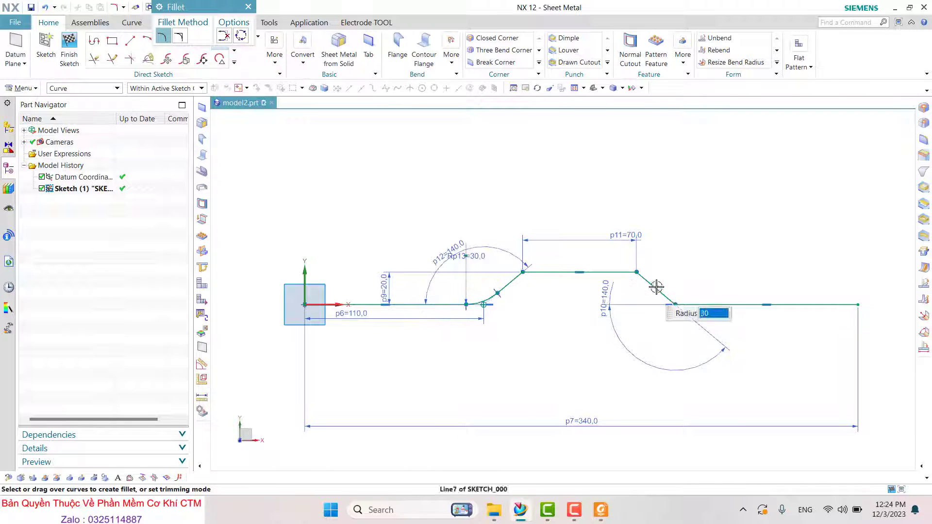
{"action": "left_click", "coordinate": [714, 305]}
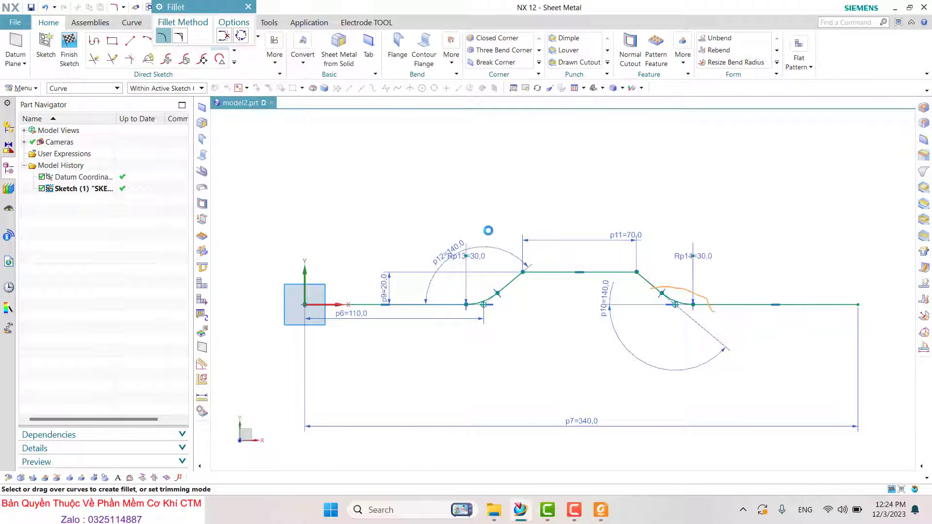
{"action": "left_click", "coordinate": [248, 8]}
Step: Fillet the joggle's two upper corners with R40
{"action": "left_click", "coordinate": [222, 41]}
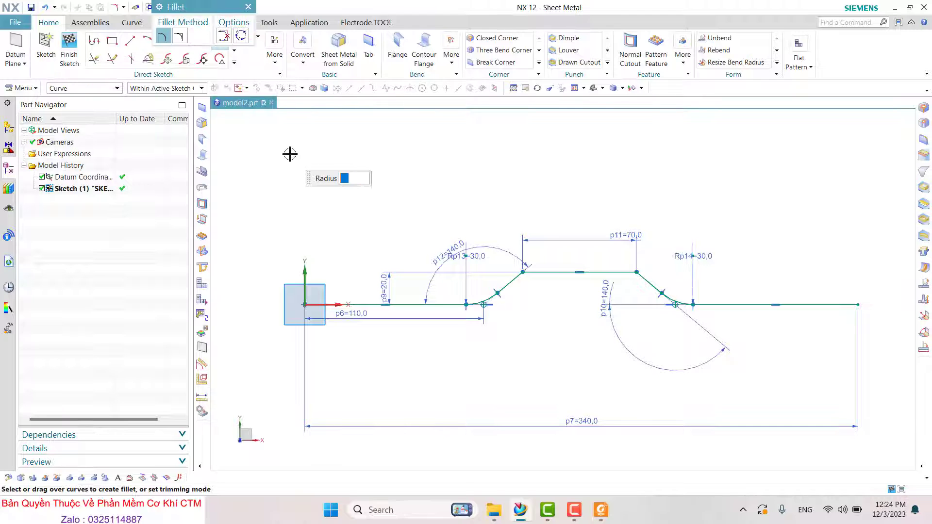
{"action": "scroll", "coordinate": [556, 294], "scroll_direction": "up", "scroll_amount": 4}
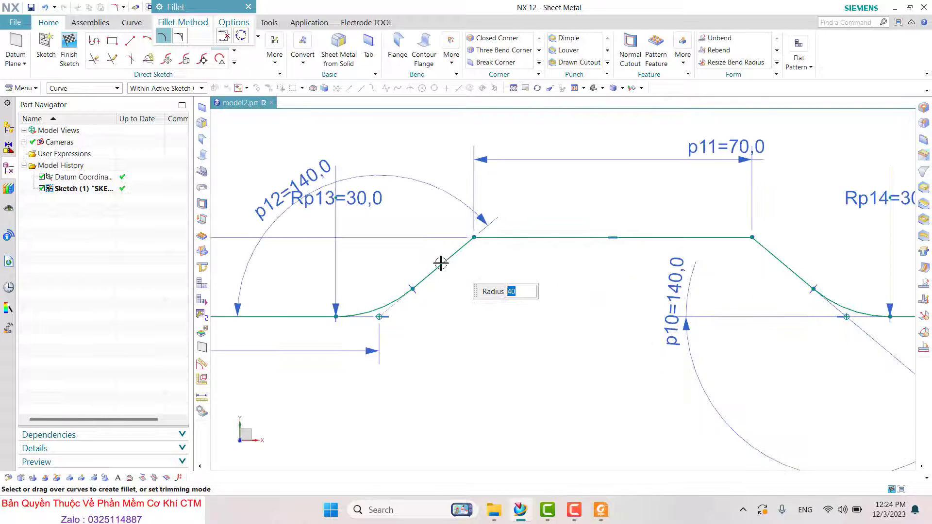
{"action": "left_click_drag", "start_coordinate": [432, 260], "coordinate": [532, 229]}
{"action": "left_click_drag", "start_coordinate": [644, 215], "coordinate": [778, 248]}
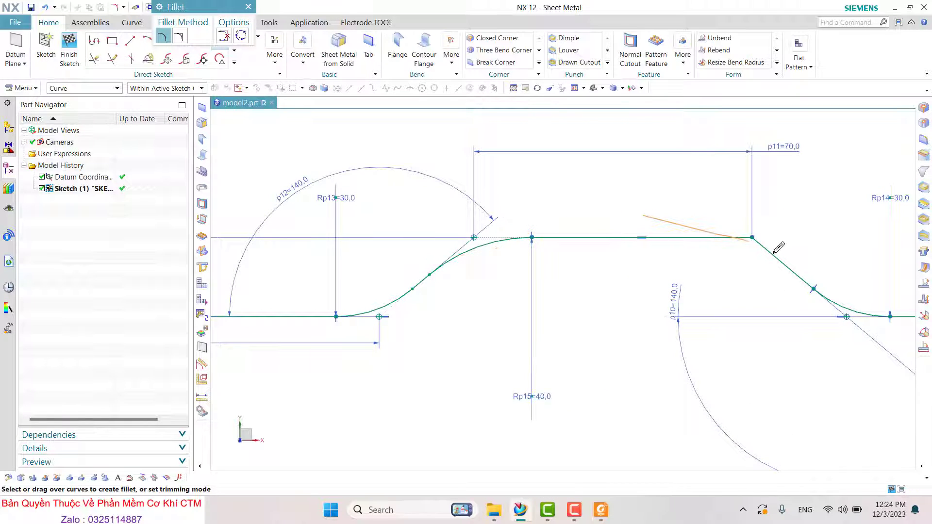
{"action": "left_click", "coordinate": [248, 8]}
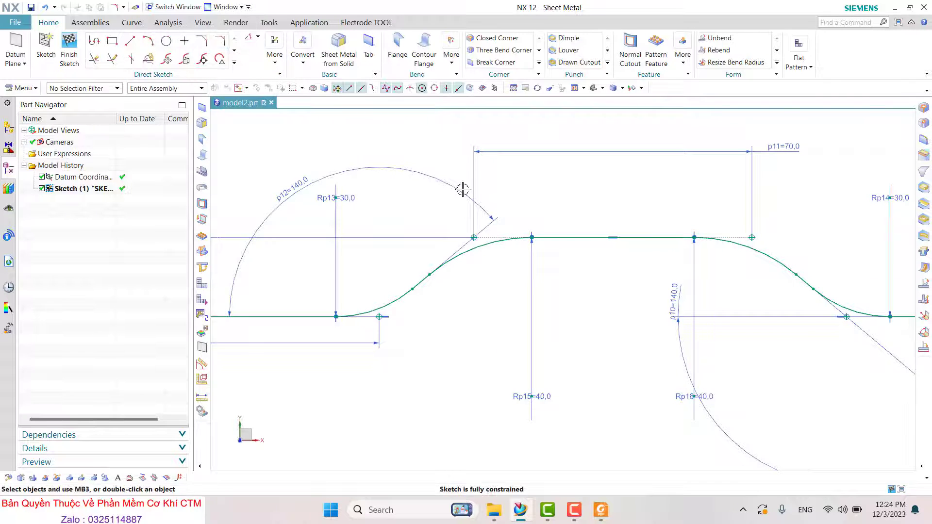
{"action": "scroll", "coordinate": [466, 199], "scroll_direction": "down", "scroll_amount": 5}
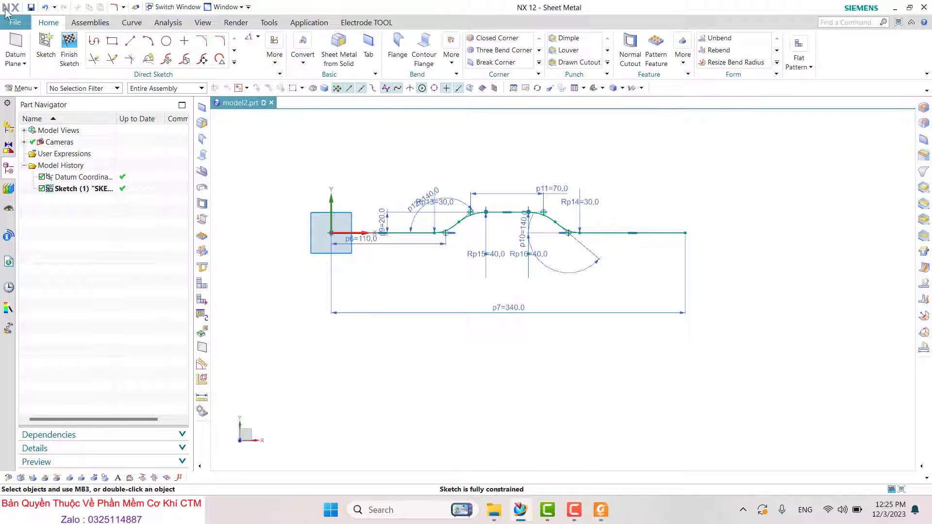
Step: Finish the sketch and pick the joggle profile as a Contour Flange section using Tangent Curves
{"action": "left_click", "coordinate": [69, 48]}
{"action": "mouse_move", "coordinate": [350, 204]}
{"action": "middle_mouse_down"}
{"action": "mouse_move", "coordinate": [383, 212]}
{"action": "mouse_move", "coordinate": [408, 245]}
{"action": "mouse_move", "coordinate": [375, 261]}
{"action": "mouse_move", "coordinate": [364, 239]}
{"action": "mouse_move", "coordinate": [385, 266]}
{"action": "middle_mouse_up"}
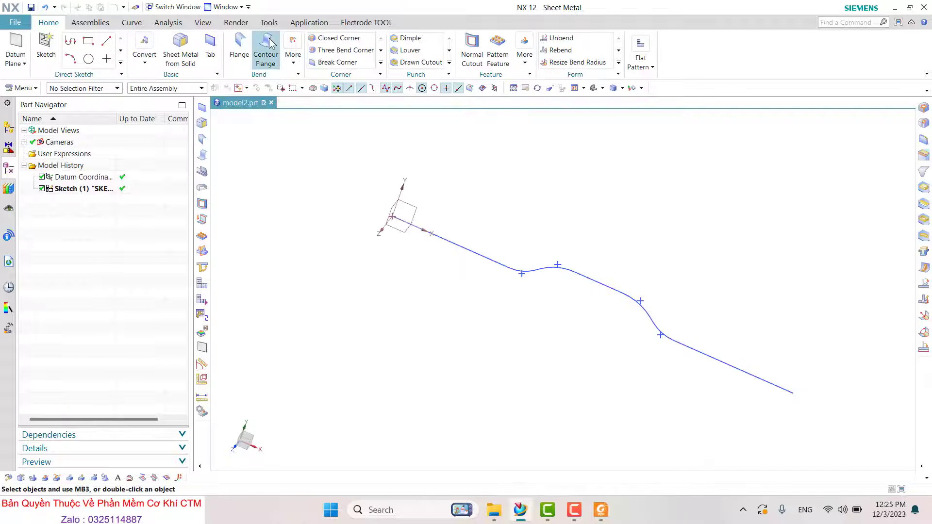
{"action": "left_click", "coordinate": [203, 155]}
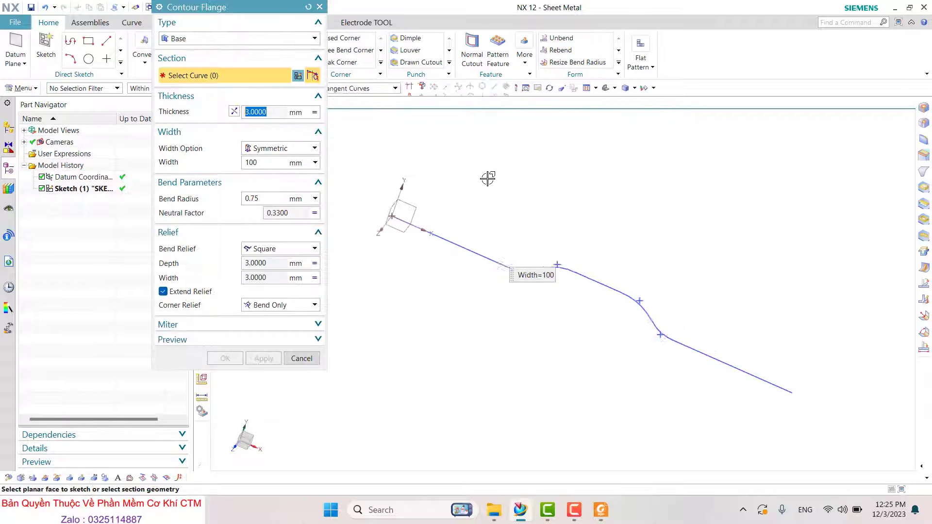
{"action": "mouse_move", "coordinate": [487, 179]}
{"action": "middle_mouse_down"}
{"action": "mouse_move", "coordinate": [496, 233]}
{"action": "mouse_move", "coordinate": [500, 223]}
{"action": "mouse_move", "coordinate": [490, 228]}
{"action": "middle_mouse_up"}
{"action": "left_click", "coordinate": [372, 88]}
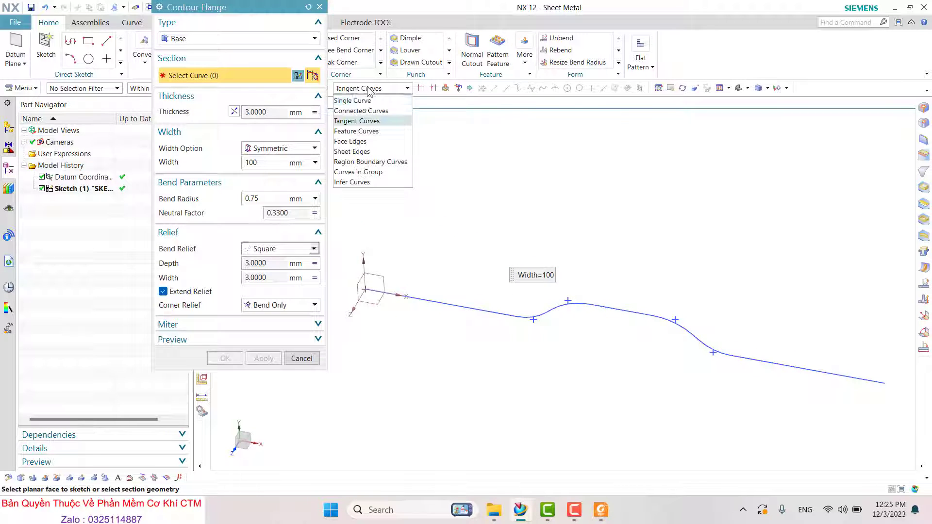
{"action": "left_click", "coordinate": [362, 121]}
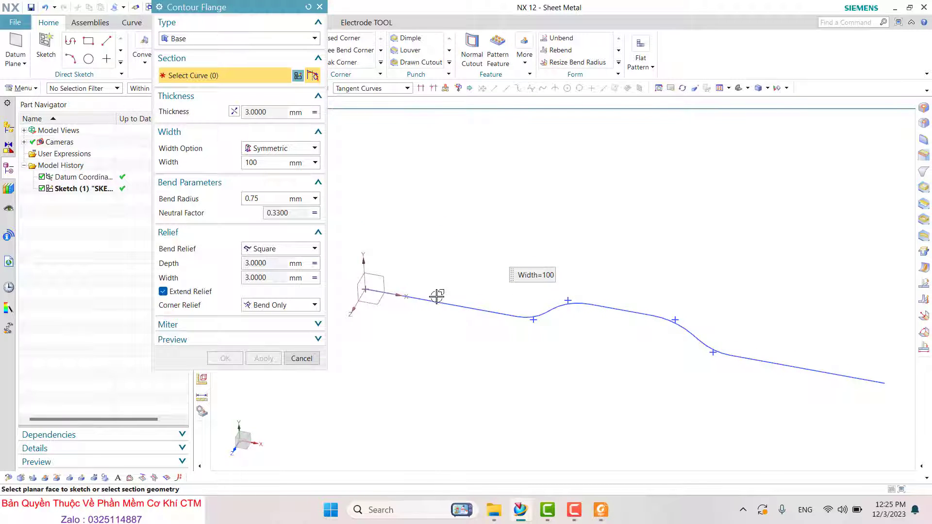
{"action": "left_click", "coordinate": [443, 297]}
{"action": "scroll", "coordinate": [510, 154], "scroll_direction": "up", "scroll_amount": 3}
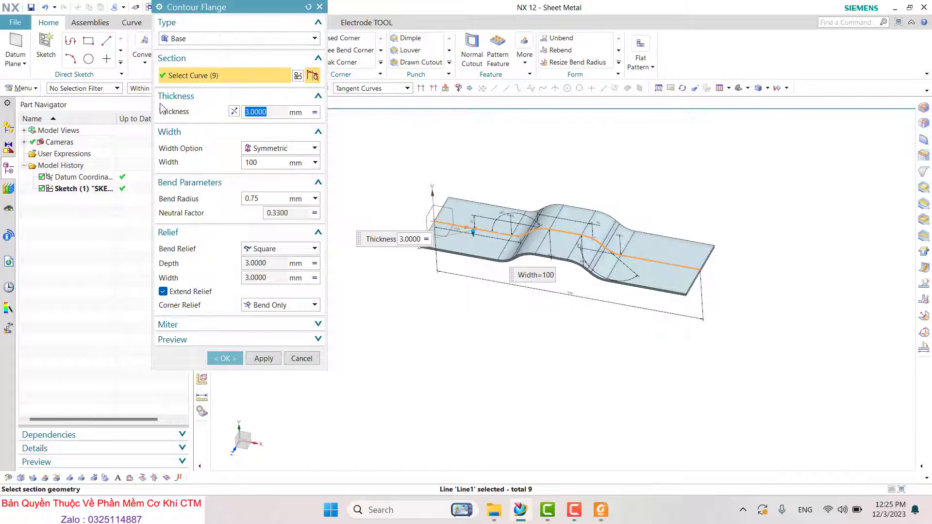
Step: Set the flange thickness to a local value of 1 mm
{"action": "left_click", "coordinate": [315, 113]}
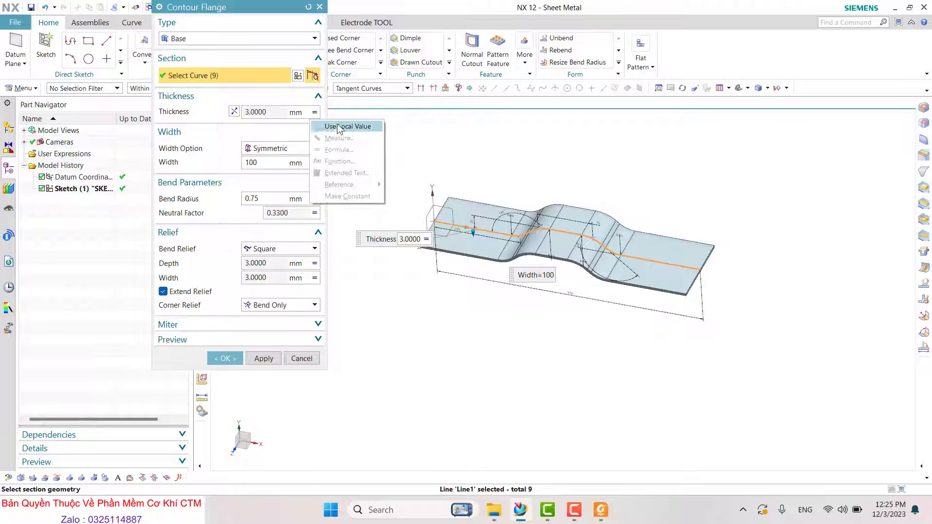
{"action": "left_click", "coordinate": [341, 129]}
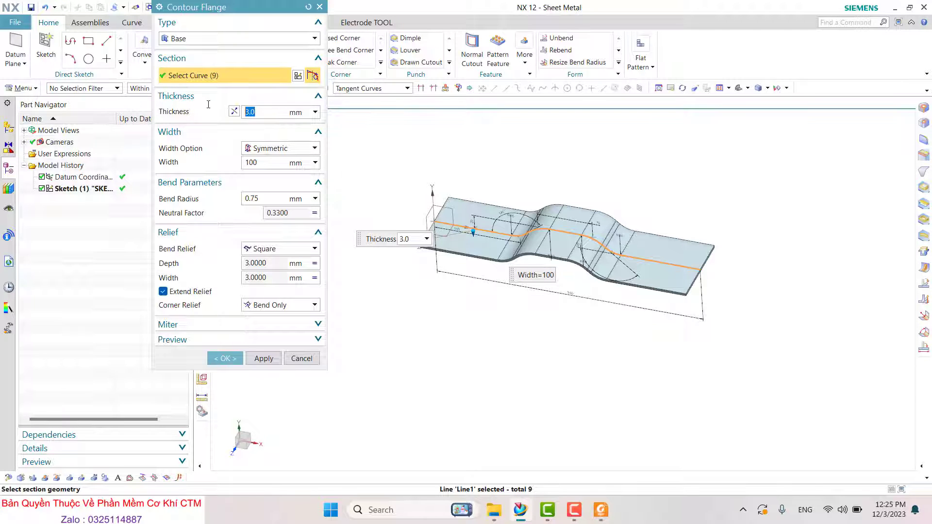
{"action": "type", "text": "1"}
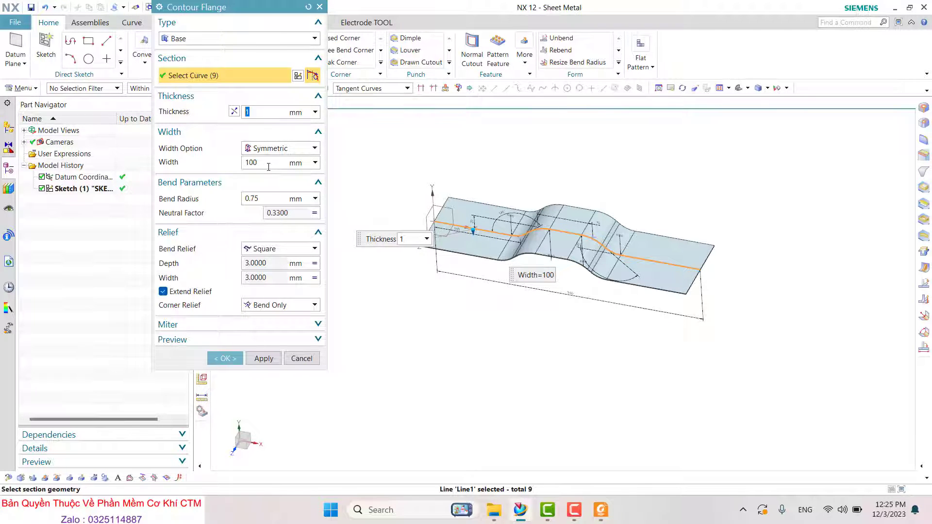
{"action": "key", "text": "Tab"}
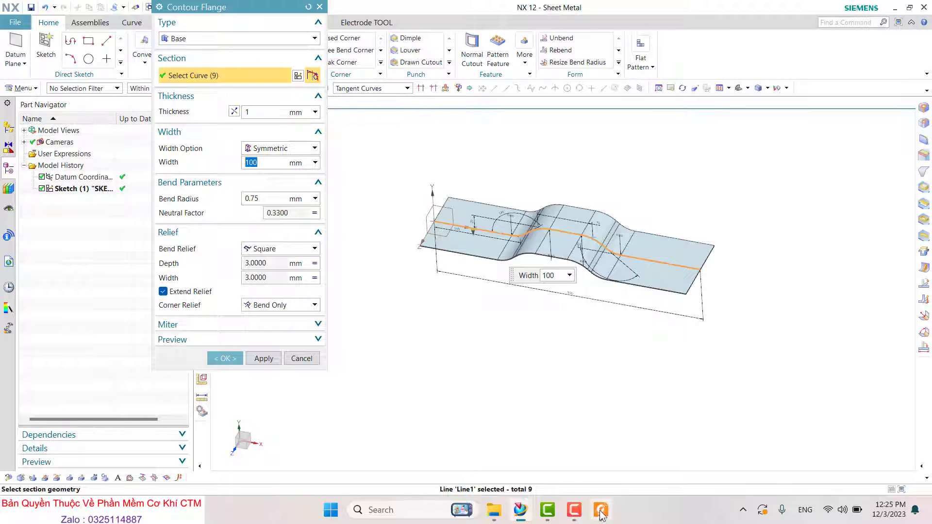
Step: Scroll through the PDF bracket drawing to recheck its dimensions
{"action": "left_click", "coordinate": [602, 516]}
{"action": "scroll", "coordinate": [352, 232], "scroll_direction": "down", "scroll_amount": 2, "text": "ctrl"}
{"action": "scroll", "coordinate": [352, 232], "scroll_direction": "down", "scroll_amount": 2, "text": "ctrl"}
{"action": "scroll", "coordinate": [352, 233], "scroll_direction": "down", "scroll_amount": 1, "text": "ctrl"}
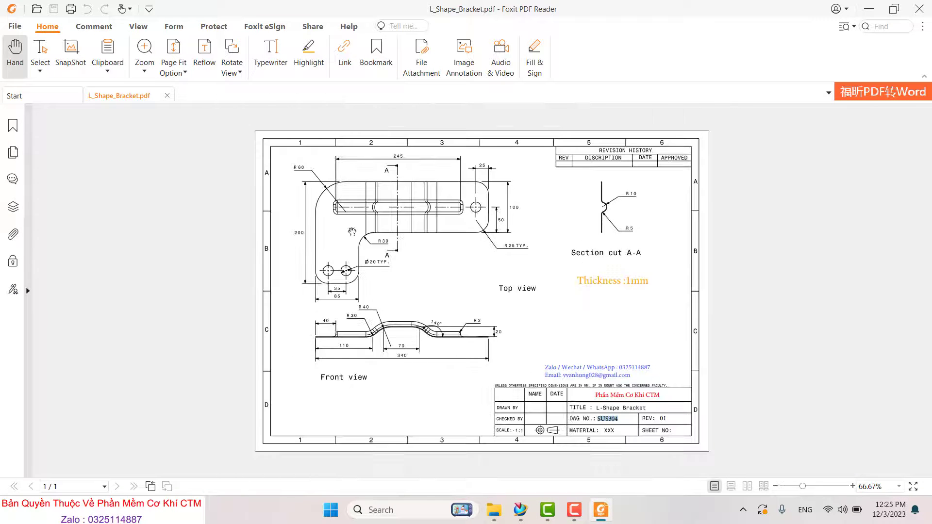
{"action": "scroll", "coordinate": [307, 147], "scroll_direction": "up", "scroll_amount": 1, "text": "ctrl"}
{"action": "scroll", "coordinate": [399, 275], "scroll_direction": "up", "scroll_amount": 1, "text": "ctrl"}
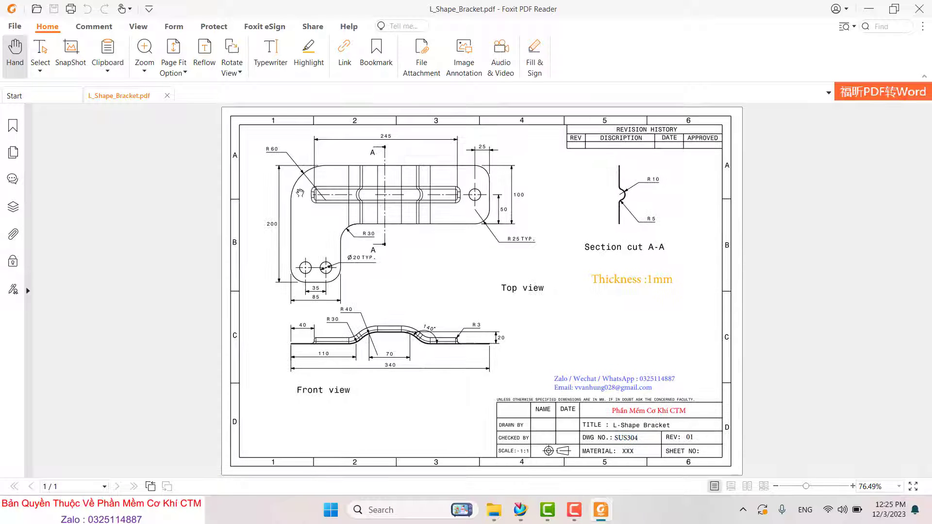
Step: Create the contour flange with width 200 and bend radius 1
{"action": "left_click", "coordinate": [868, 9]}
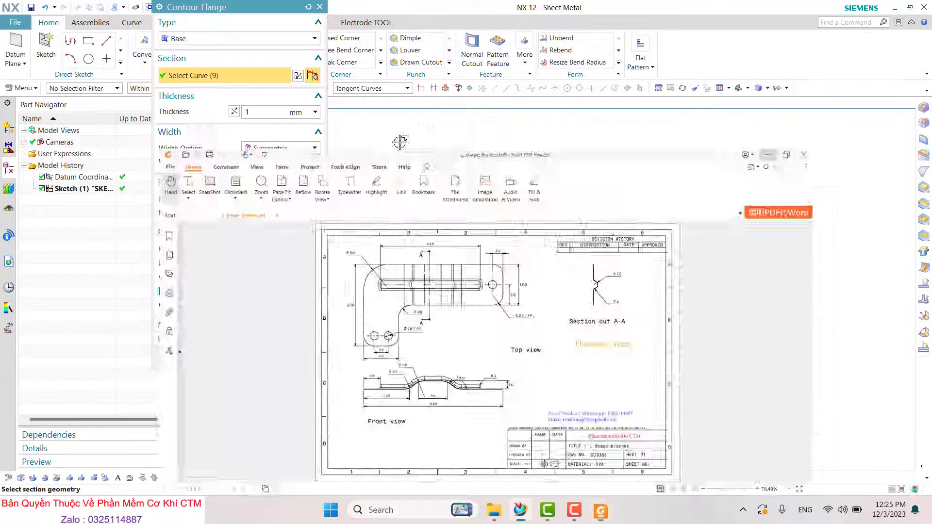
{"action": "type", "text": "200"}
{"action": "key", "text": "Return"}
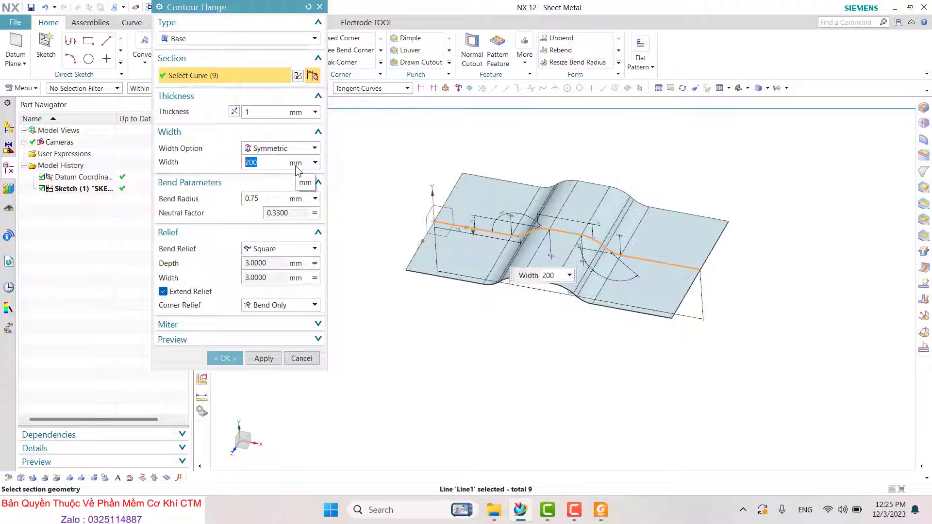
{"action": "left_click", "coordinate": [262, 200]}
{"action": "type", "text": "1"}
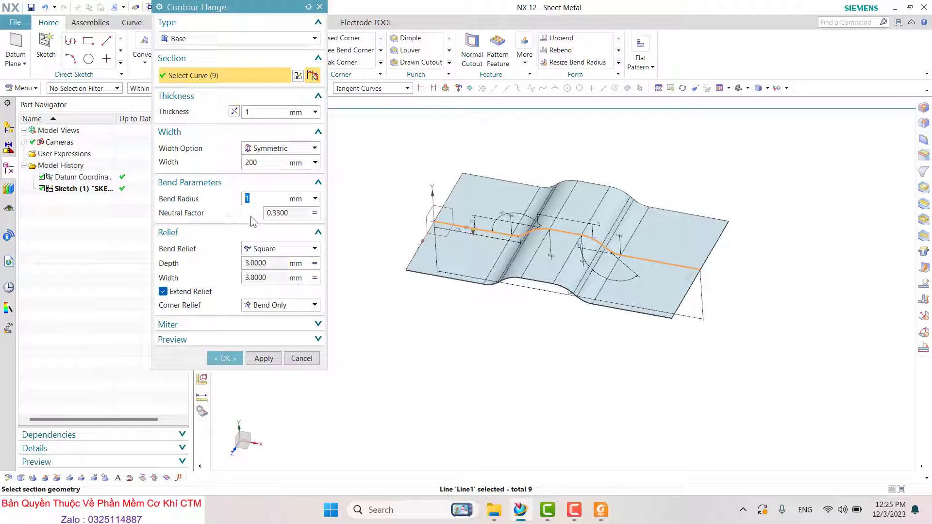
{"action": "key", "text": "Tab"}
{"action": "left_click", "coordinate": [225, 359]}
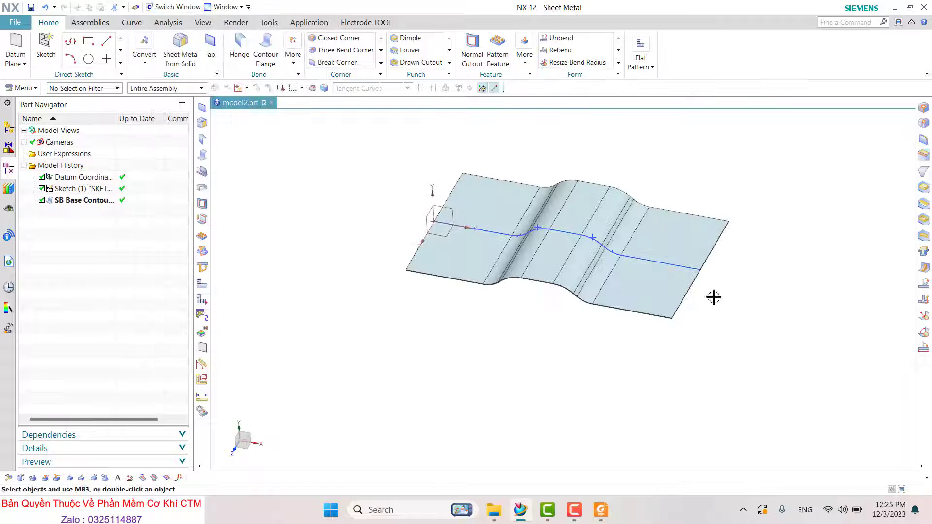
Step: Orbit the new sheet-metal part and compare it against the PDF drawing
{"action": "middle_click_drag", "start_coordinate": [714, 297], "coordinate": [749, 221]}
{"action": "scroll", "coordinate": [662, 363], "scroll_direction": "down", "scroll_amount": 2}
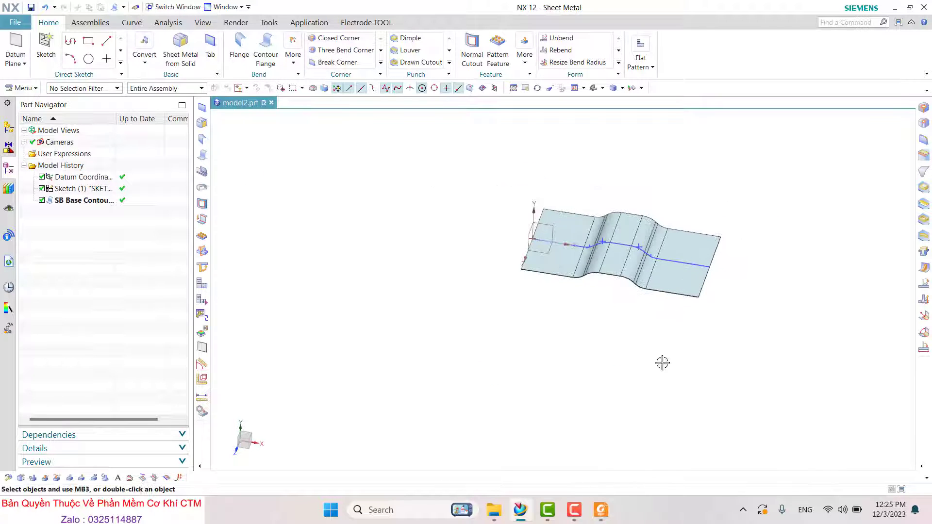
{"action": "left_click", "coordinate": [601, 509]}
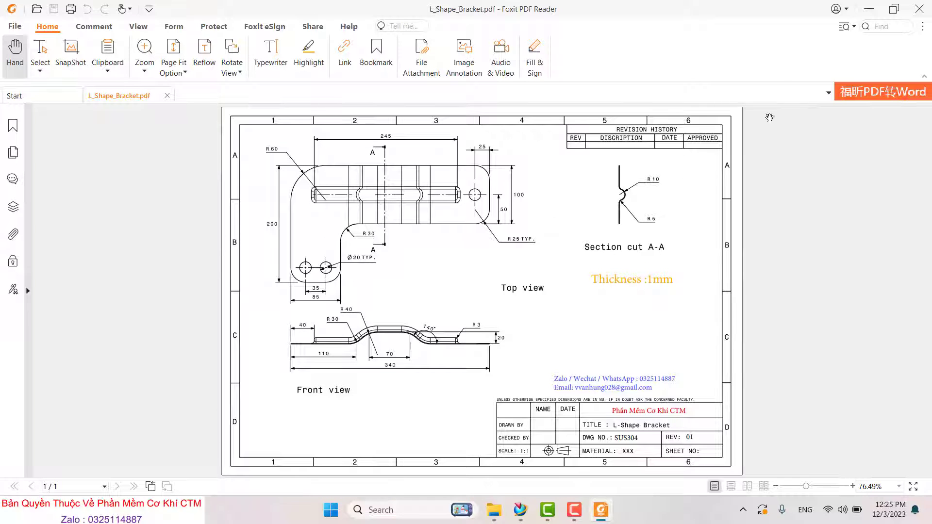
{"action": "key", "text": "alt+Tab"}
{"action": "mouse_move", "coordinate": [488, 389]}
{"action": "middle_mouse_down"}
{"action": "mouse_move", "coordinate": [503, 261]}
{"action": "mouse_move", "coordinate": [520, 308]}
{"action": "mouse_move", "coordinate": [500, 297]}
{"action": "mouse_move", "coordinate": [666, 270]}
{"action": "middle_mouse_up"}
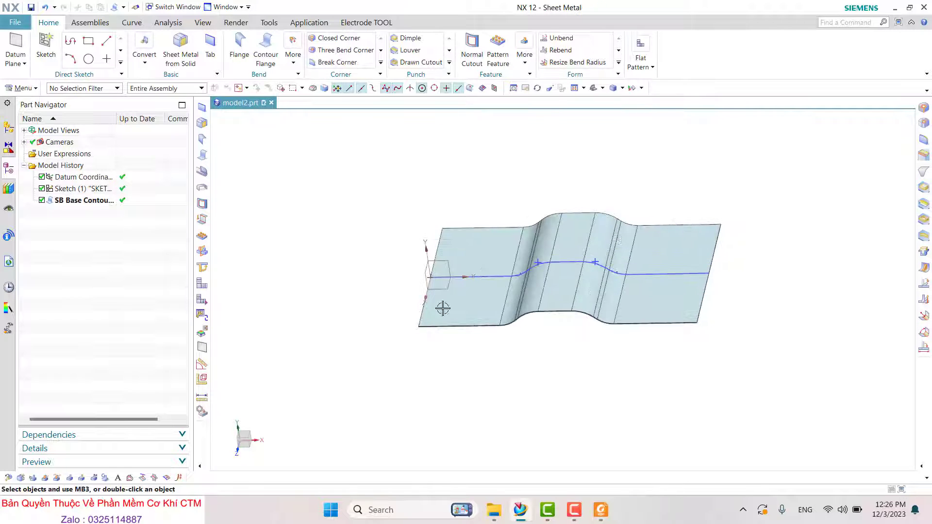
Step: Start a new sketch on the datum coordinate system and view the sheet face-on
{"action": "left_click", "coordinate": [46, 48]}
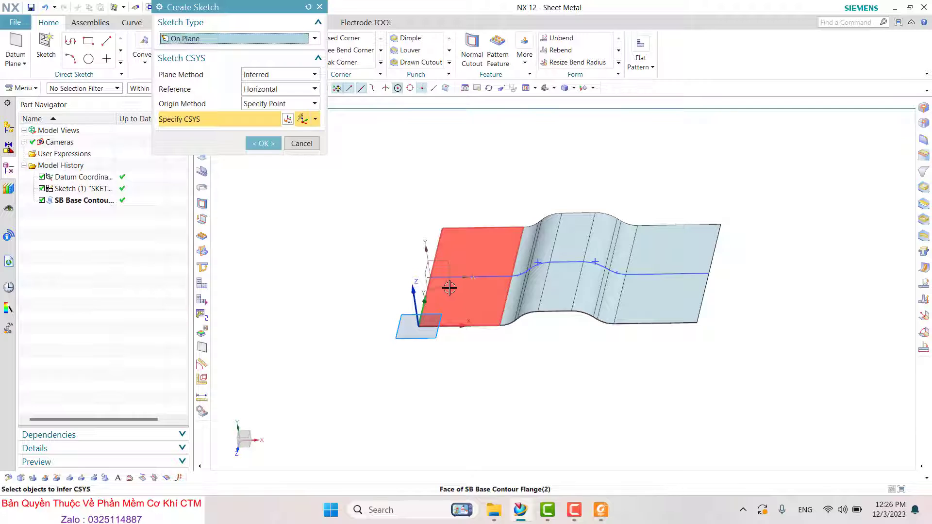
{"action": "left_click", "coordinate": [437, 270]}
{"action": "left_click", "coordinate": [260, 143]}
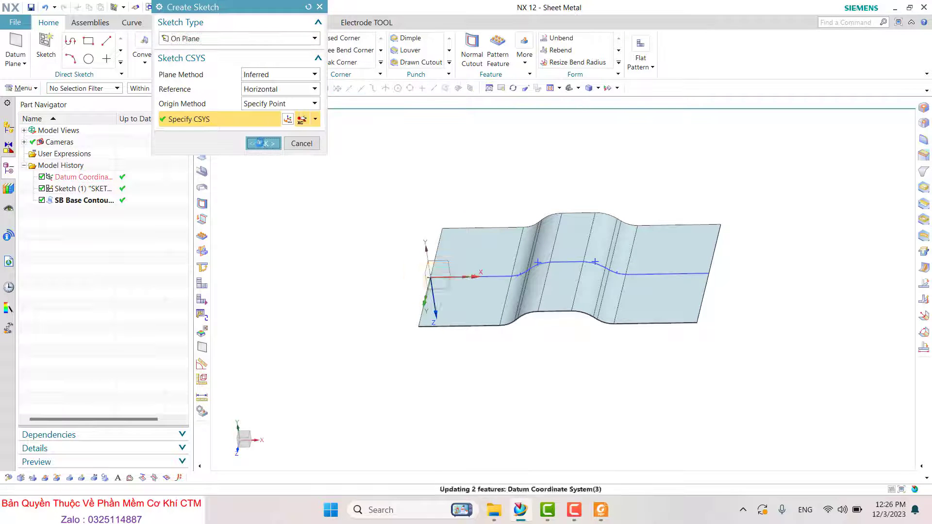
{"action": "middle_click_drag", "start_coordinate": [439, 185], "coordinate": [429, 292]}
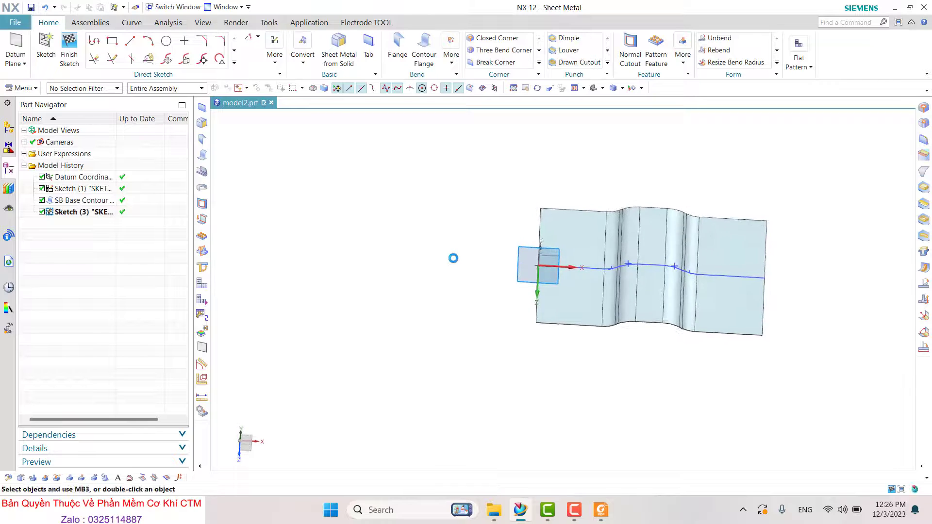
{"action": "key", "text": "F8"}
{"action": "scroll", "coordinate": [821, 289], "scroll_direction": "up", "scroll_amount": 3}
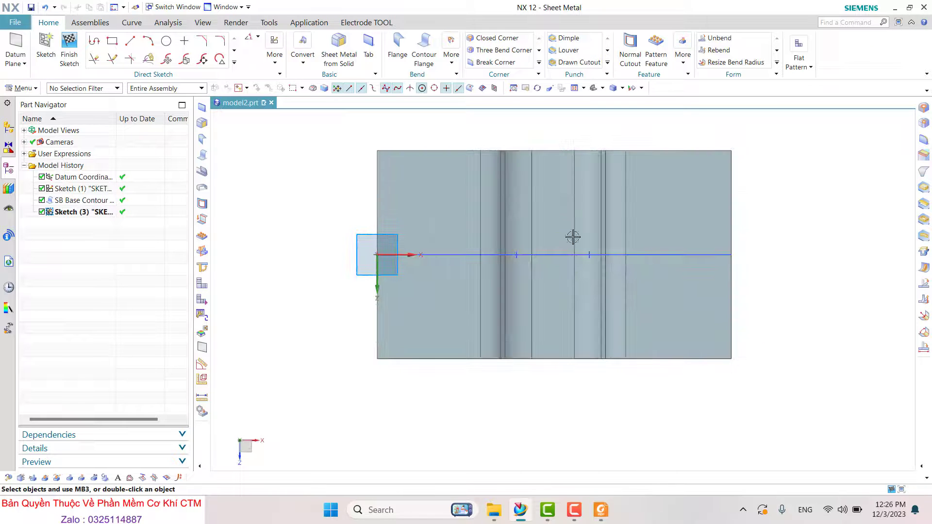
Step: Draw a rectangle over the sheet's lower-right area and check the PDF drawing
{"action": "left_click", "coordinate": [112, 41]}
{"action": "left_click", "coordinate": [724, 362]}
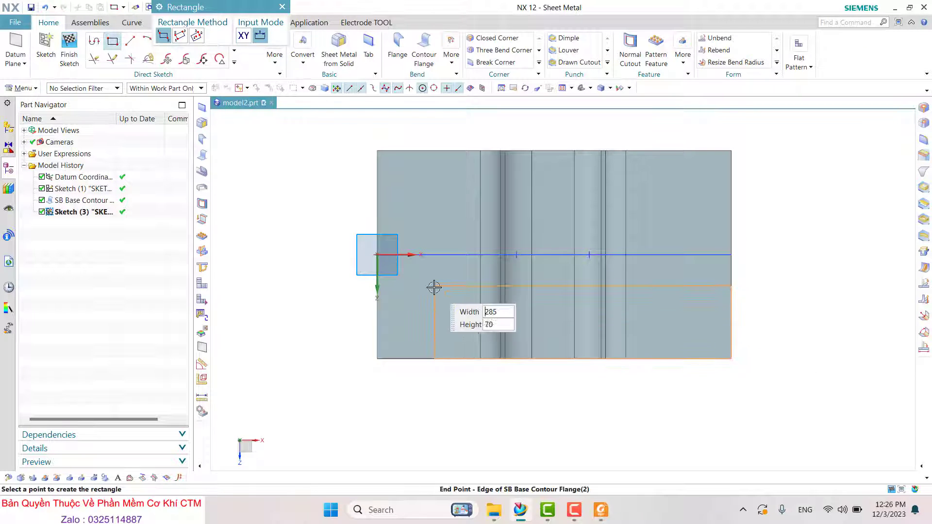
{"action": "left_click", "coordinate": [440, 292]}
{"action": "key", "text": "Escape"}
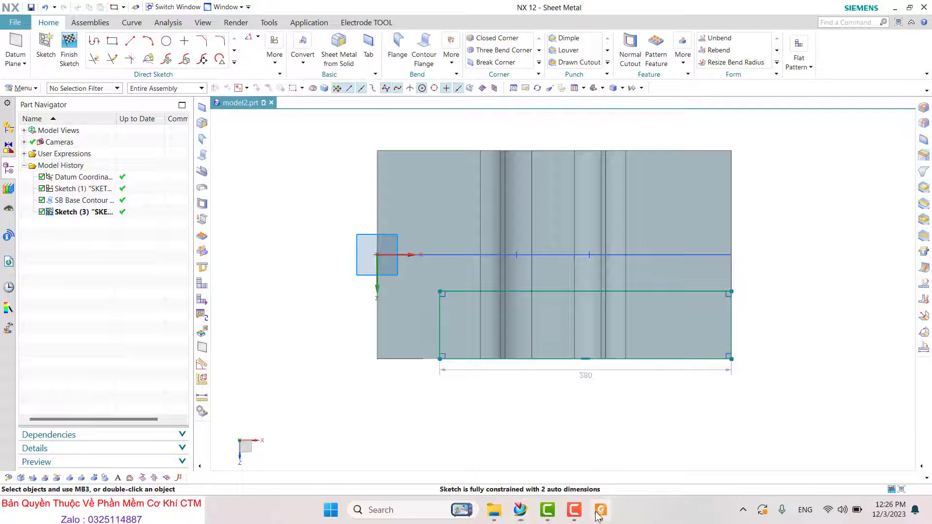
{"action": "left_click", "coordinate": [600, 510]}
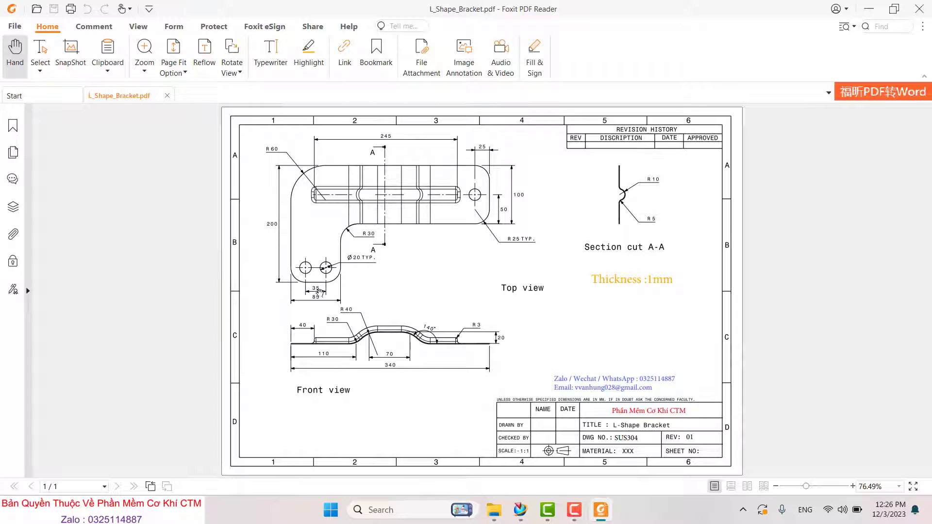
{"action": "left_click", "coordinate": [869, 11]}
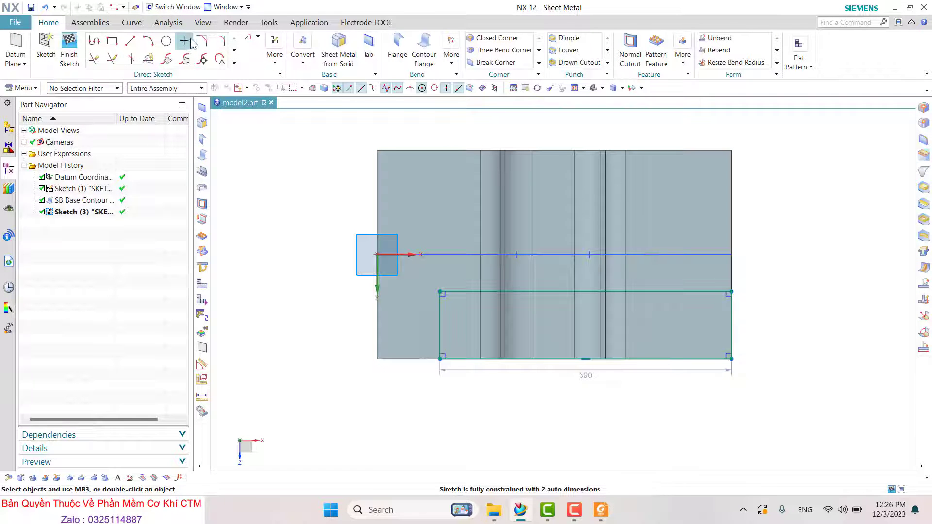
Step: Dimension the rectangle's top corner 100 below the sheet's top edge
{"action": "left_click", "coordinate": [256, 42]}
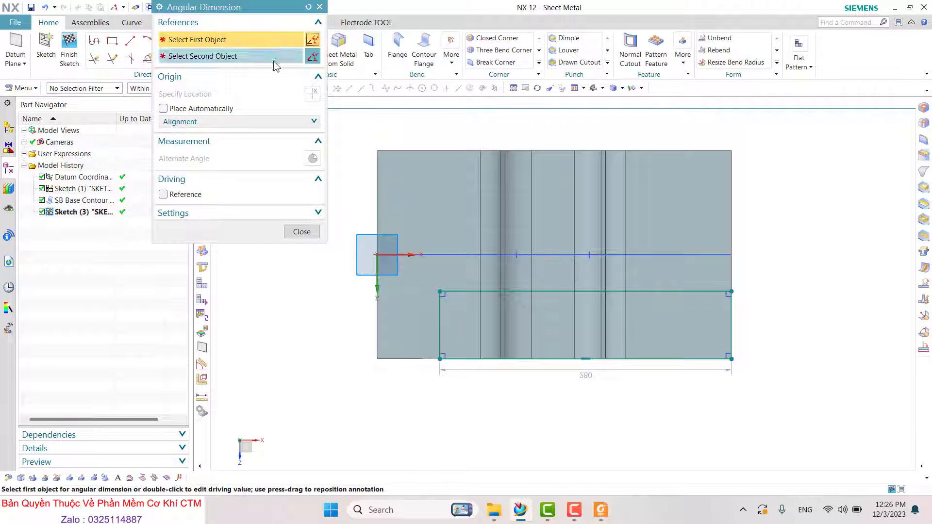
{"action": "key", "text": "Escape"}
{"action": "left_click", "coordinate": [257, 37]}
{"action": "left_click", "coordinate": [283, 49]}
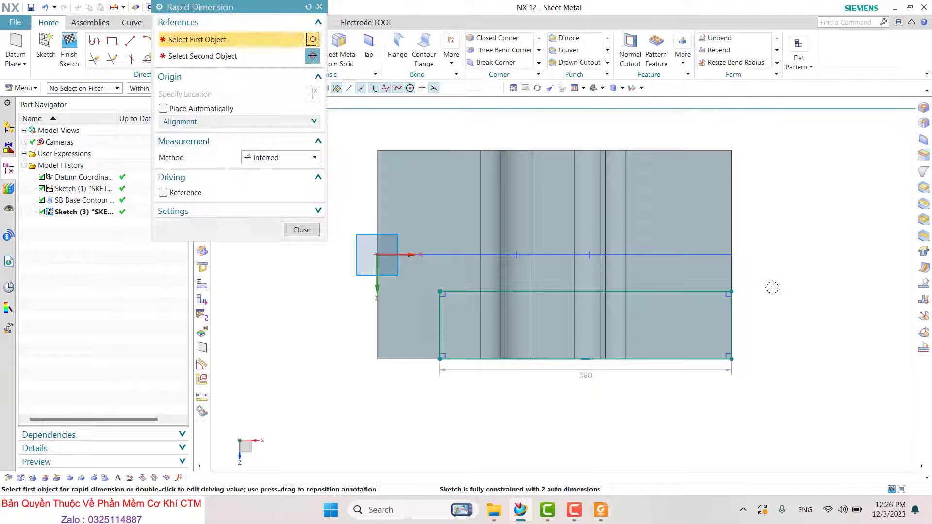
{"action": "left_click", "coordinate": [733, 272]}
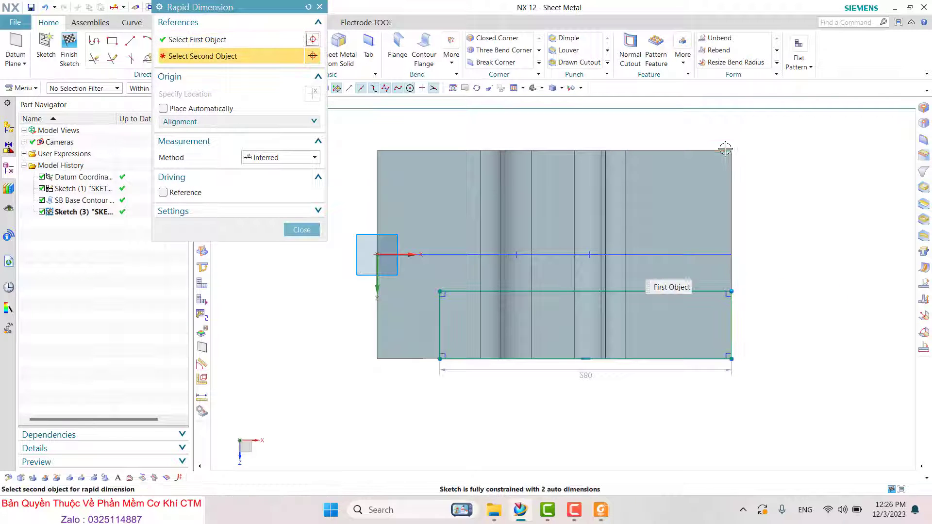
{"action": "left_click", "coordinate": [796, 151]}
{"action": "left_click", "coordinate": [827, 208]}
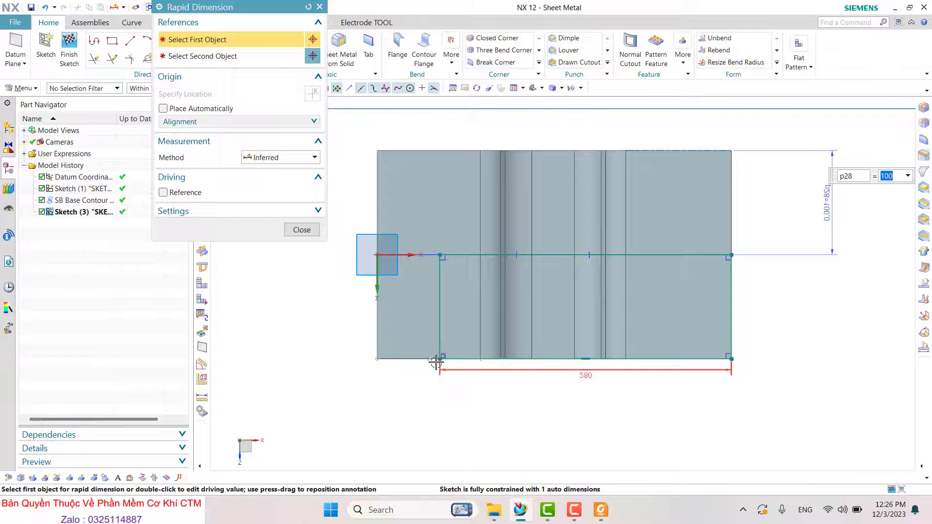
Step: Dimension the rectangle's left side 85 from the sheet's left edge
{"action": "left_click", "coordinate": [388, 362]}
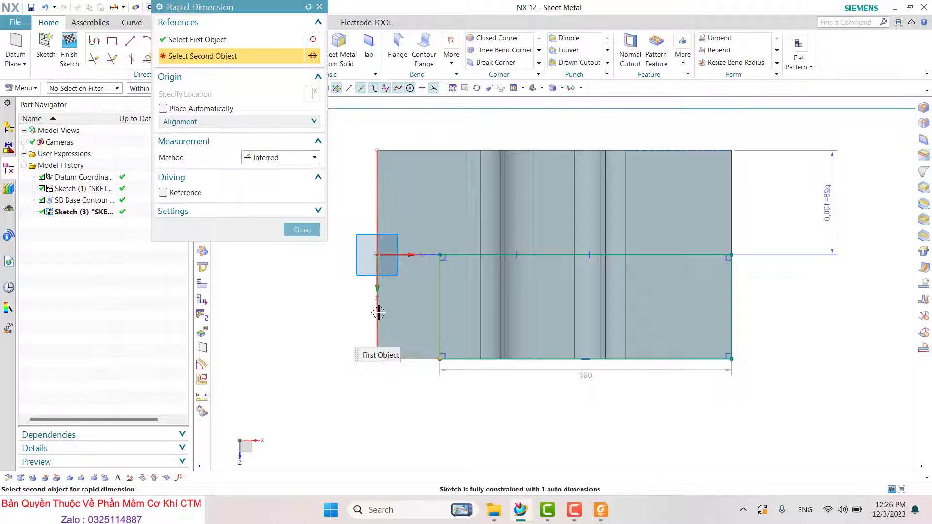
{"action": "left_click", "coordinate": [378, 336]}
{"action": "left_click", "coordinate": [413, 429]}
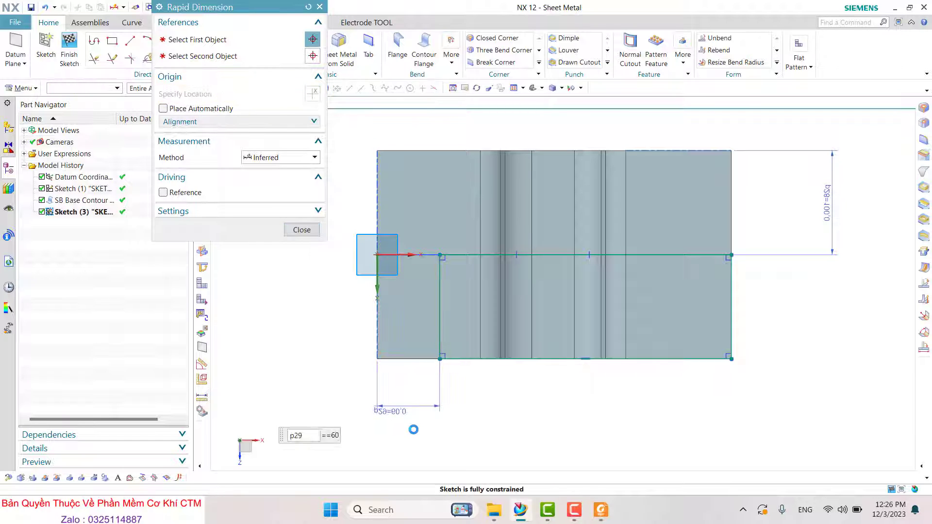
{"action": "type", "text": "85"}
{"action": "key", "text": "Return"}
{"action": "left_click", "coordinate": [301, 230]}
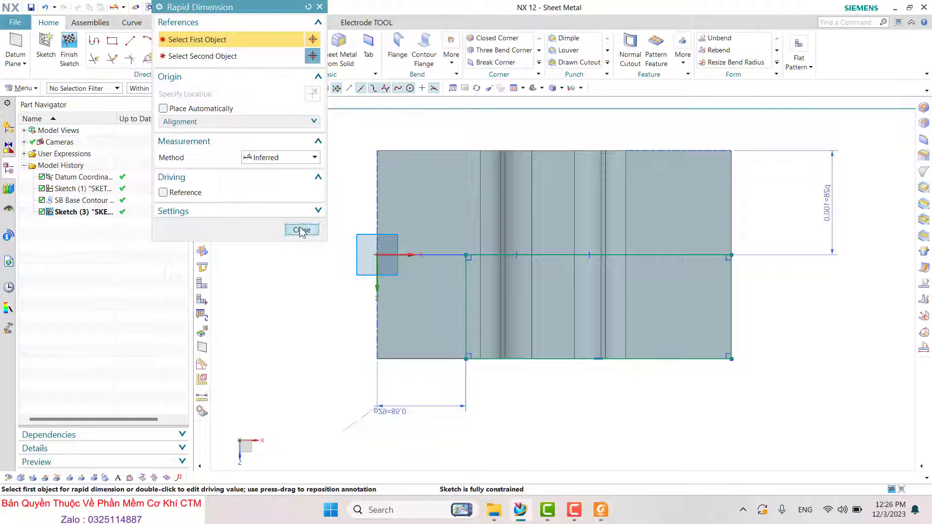
{"action": "left_click", "coordinate": [604, 511]}
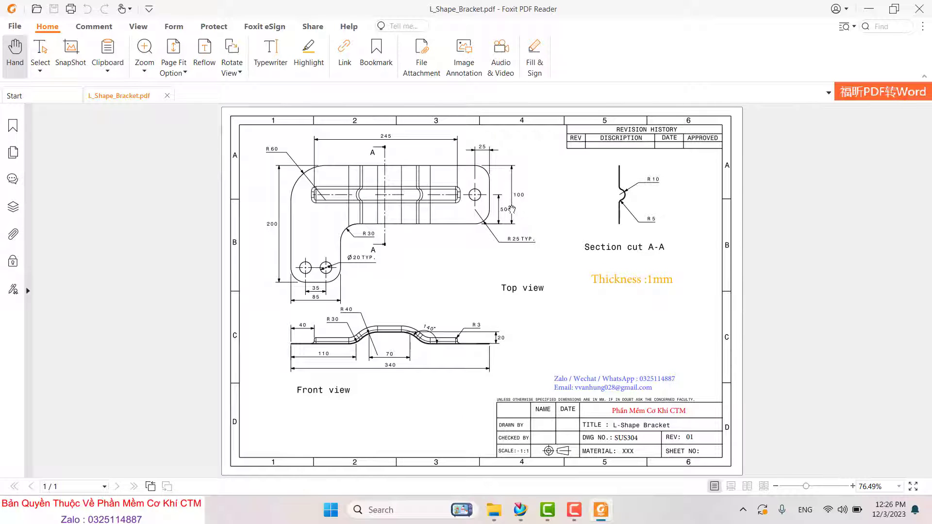
{"action": "left_click", "coordinate": [603, 511]}
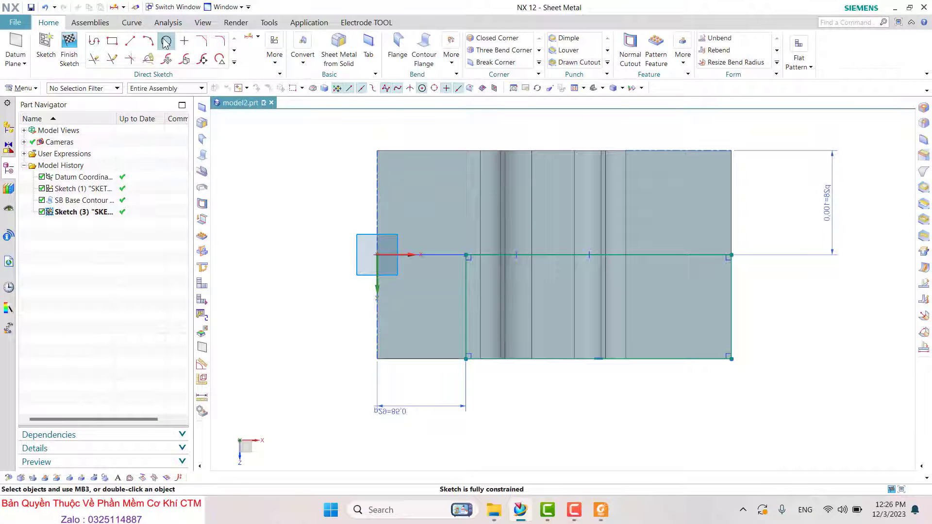
Step: Place three diameter-30 circles: one upper-right and two near the lower-left
{"action": "left_click", "coordinate": [166, 40]}
{"action": "left_click", "coordinate": [682, 198]}
{"action": "type", "text": "30.75034"}
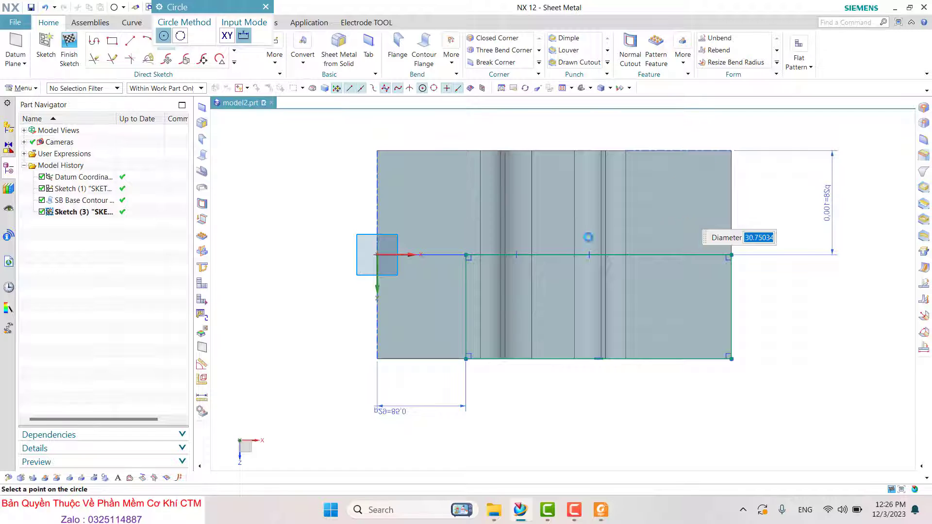
{"action": "key", "text": "Return"}
{"action": "scroll", "coordinate": [371, 348], "scroll_direction": "up", "scroll_amount": 3}
{"action": "left_click", "coordinate": [417, 315]}
{"action": "type", "text": "30"}
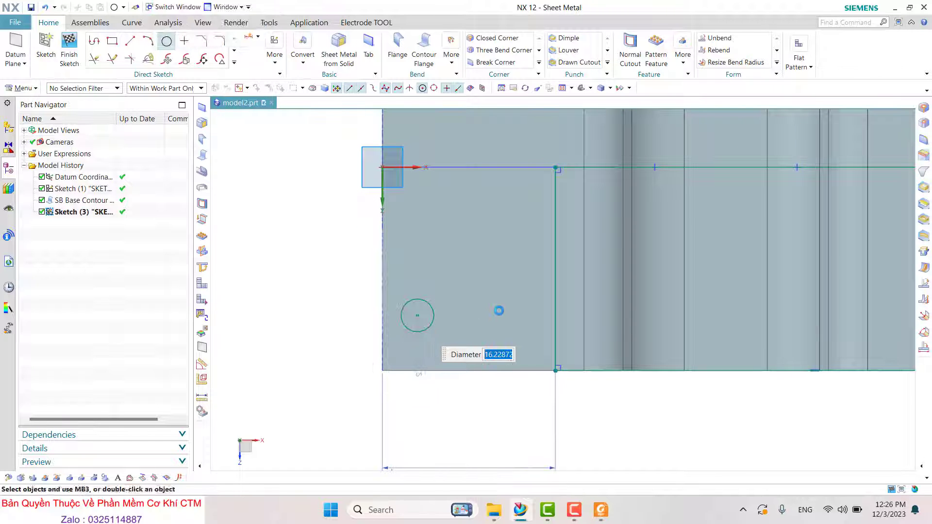
{"action": "key", "text": "Return"}
{"action": "left_click", "coordinate": [499, 315]}
{"action": "scroll", "coordinate": [513, 305], "scroll_direction": "up", "scroll_amount": 2}
{"action": "key", "text": "Escape"}
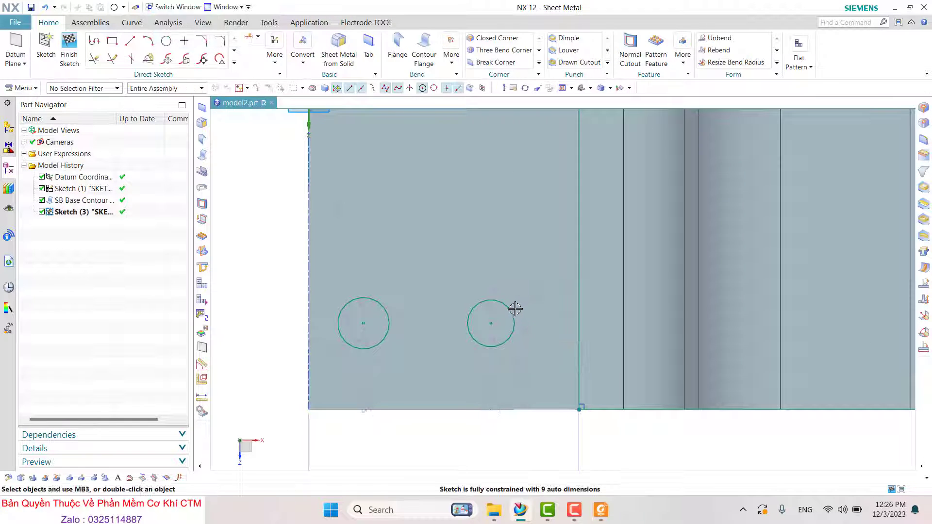
Step: Constrain all three circles to equal radius
{"action": "left_click", "coordinate": [512, 307]}
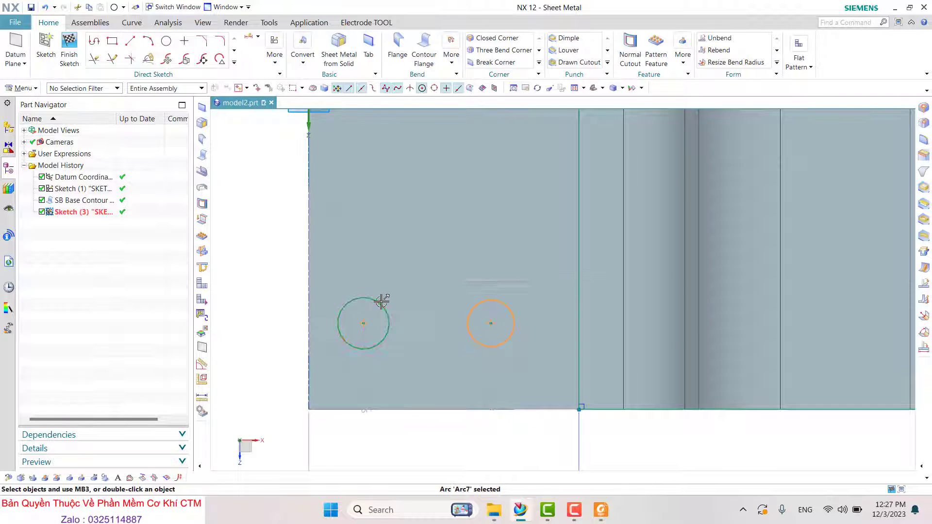
{"action": "left_click", "coordinate": [381, 302]}
{"action": "scroll", "coordinate": [641, 207], "scroll_direction": "down", "scroll_amount": 1}
{"action": "scroll", "coordinate": [756, 149], "scroll_direction": "down", "scroll_amount": 1}
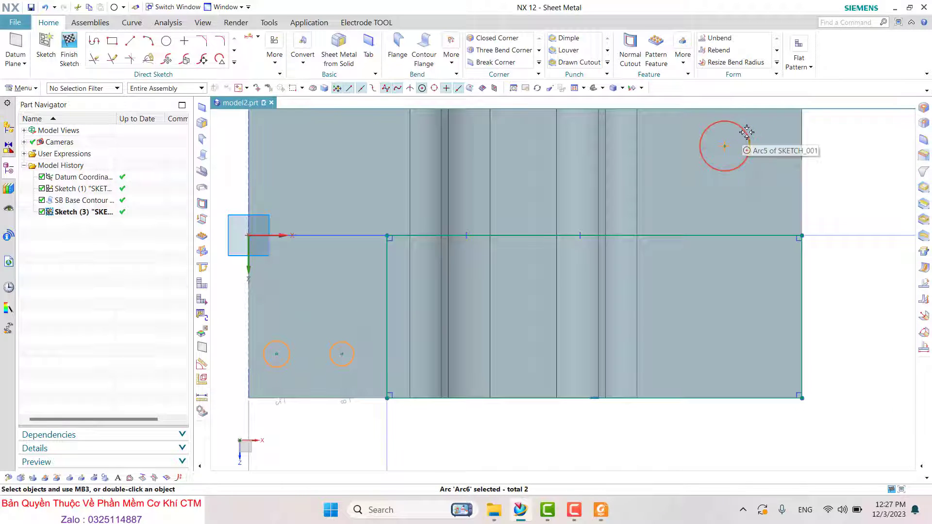
{"action": "left_click", "coordinate": [742, 132]}
{"action": "left_click", "coordinate": [845, 125]}
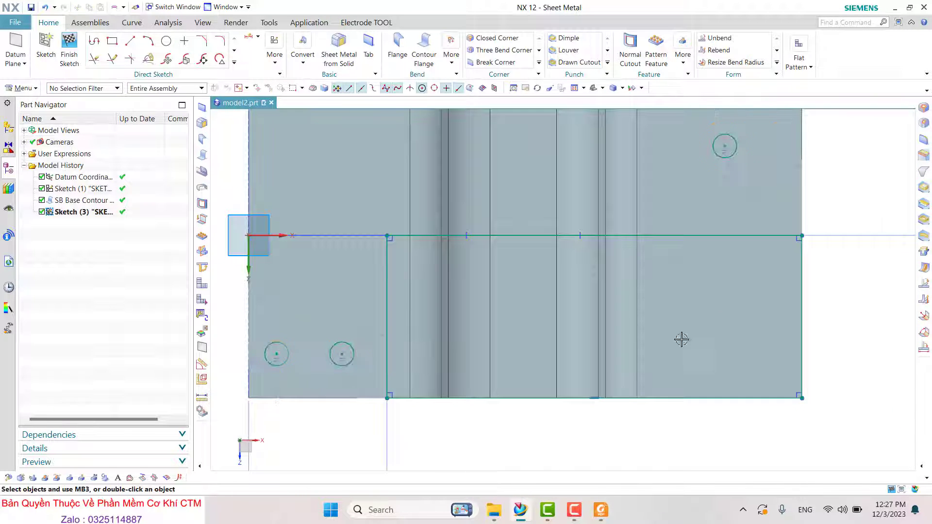
{"action": "scroll", "coordinate": [641, 285], "scroll_direction": "down", "scroll_amount": 2}
{"action": "scroll", "coordinate": [683, 242], "scroll_direction": "up", "scroll_amount": 2}
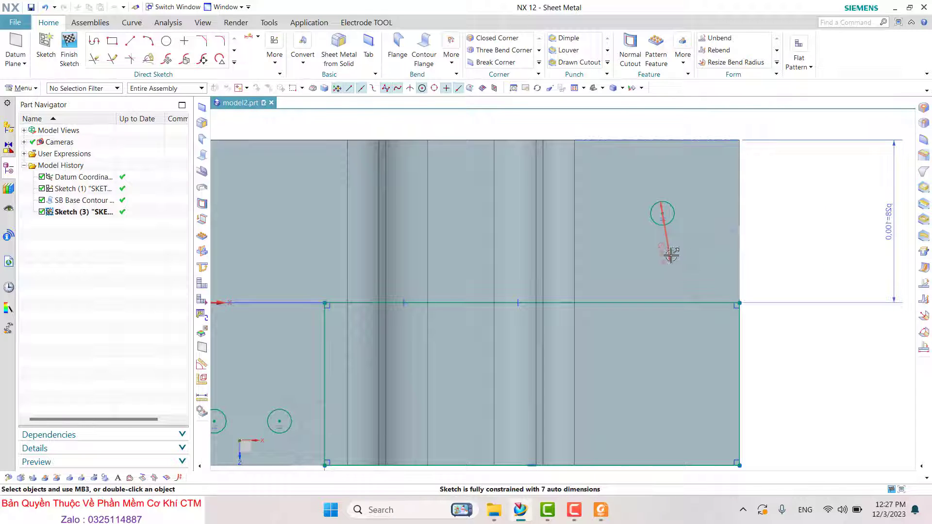
Step: Set the top-right hole's diameter to 20
{"action": "left_click", "coordinate": [662, 213]}
{"action": "left_click", "coordinate": [832, 191]}
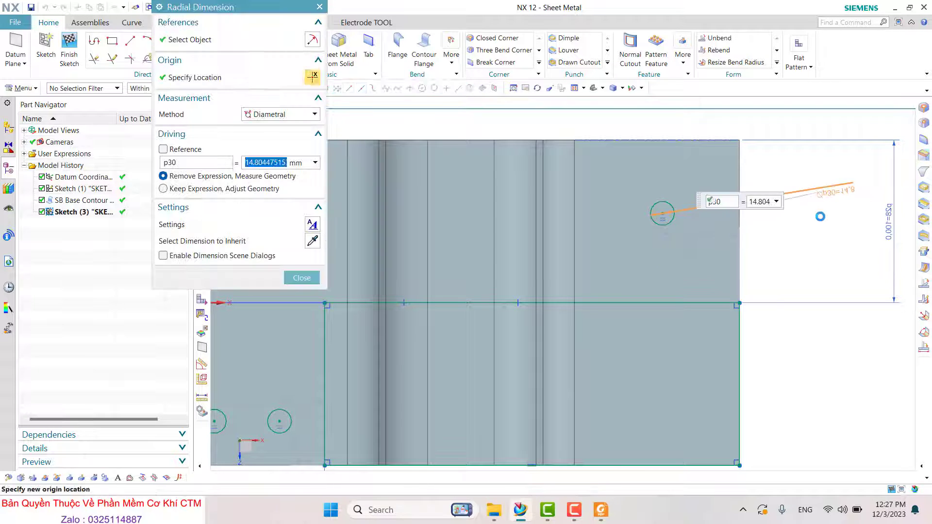
{"action": "type", "text": "20"}
{"action": "key", "text": "Return"}
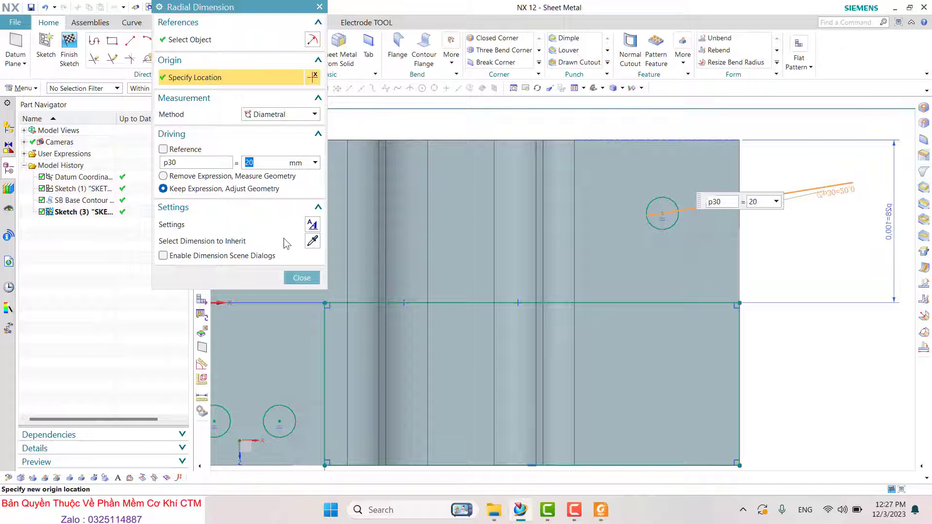
{"action": "left_click", "coordinate": [301, 278]}
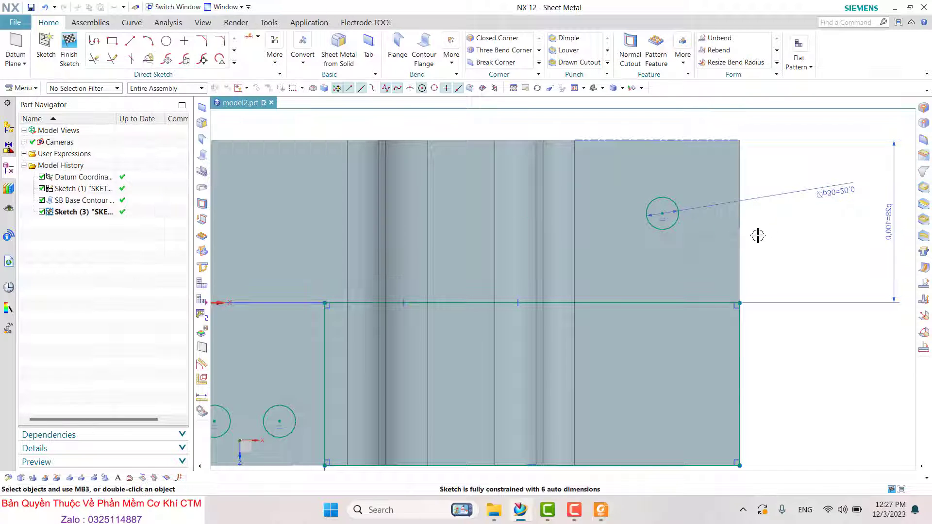
{"action": "scroll", "coordinate": [641, 222], "scroll_direction": "down", "scroll_amount": 2}
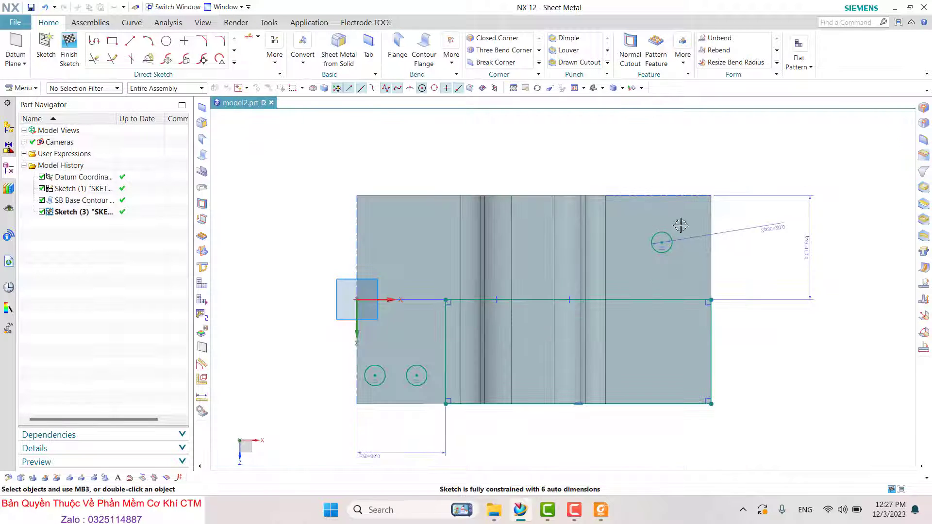
{"action": "scroll", "coordinate": [680, 233], "scroll_direction": "up", "scroll_amount": 1}
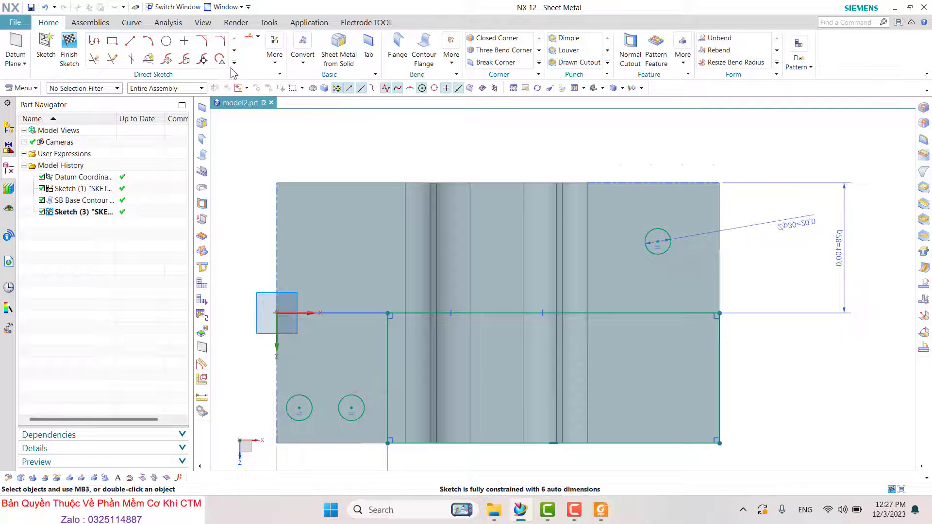
Step: Locate the top-right hole 25 from the right edge and 50 below the top
{"action": "left_click", "coordinate": [250, 38]}
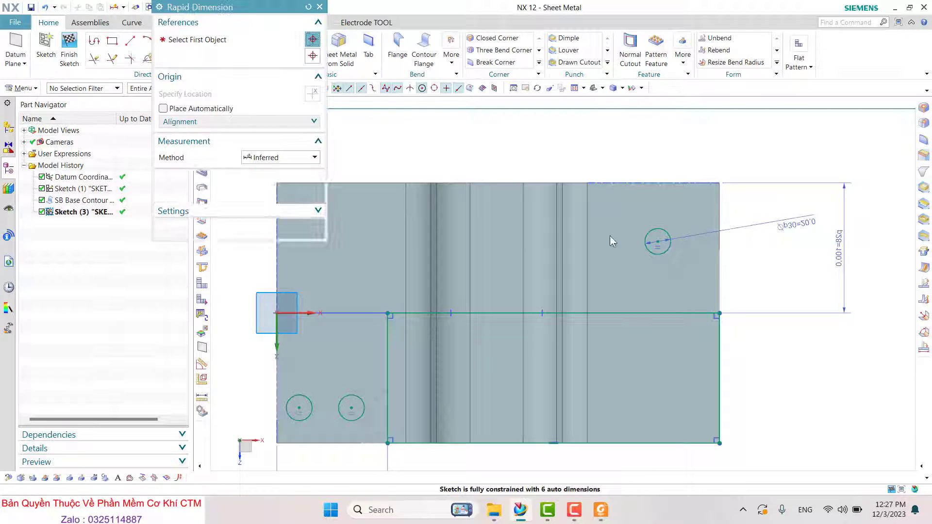
{"action": "left_click", "coordinate": [657, 241]}
{"action": "left_click", "coordinate": [719, 183]}
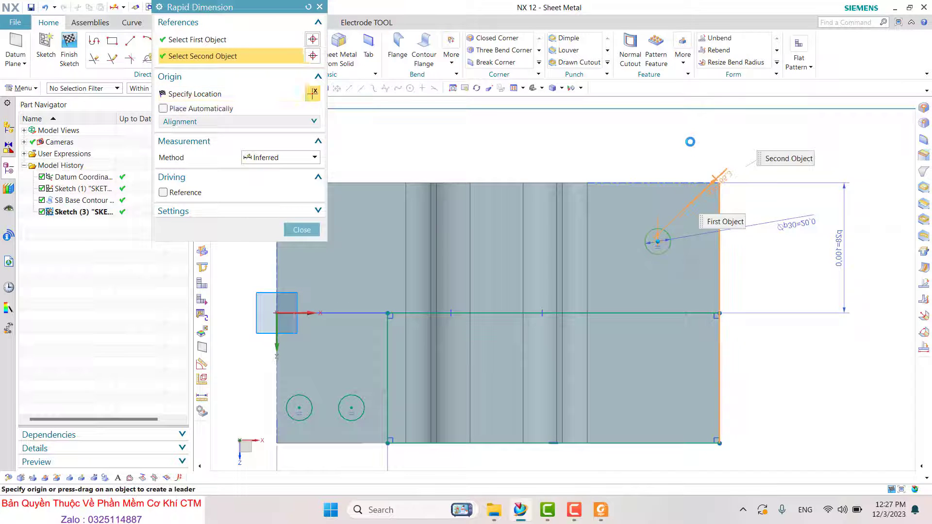
{"action": "left_click", "coordinate": [682, 127]}
{"action": "type", "text": "25"}
{"action": "key", "text": "Return"}
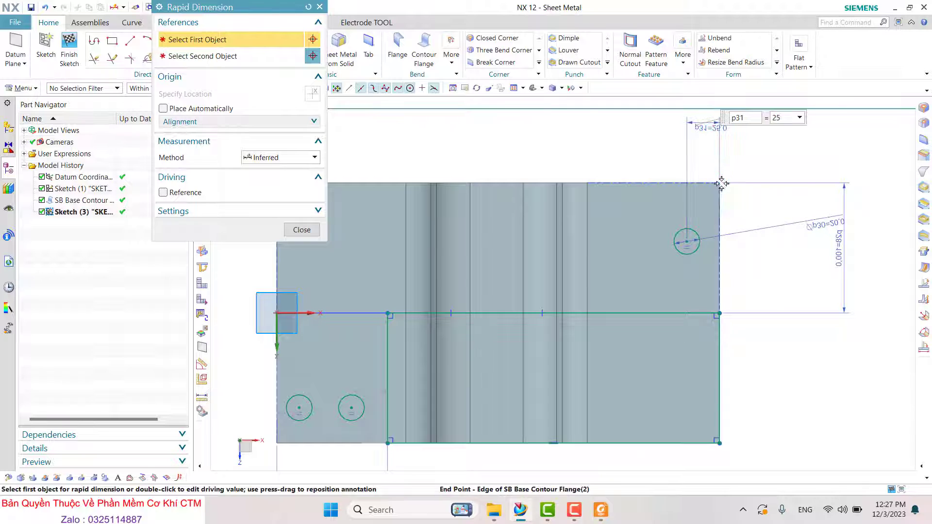
{"action": "left_click", "coordinate": [685, 243]}
{"action": "left_click", "coordinate": [768, 216]}
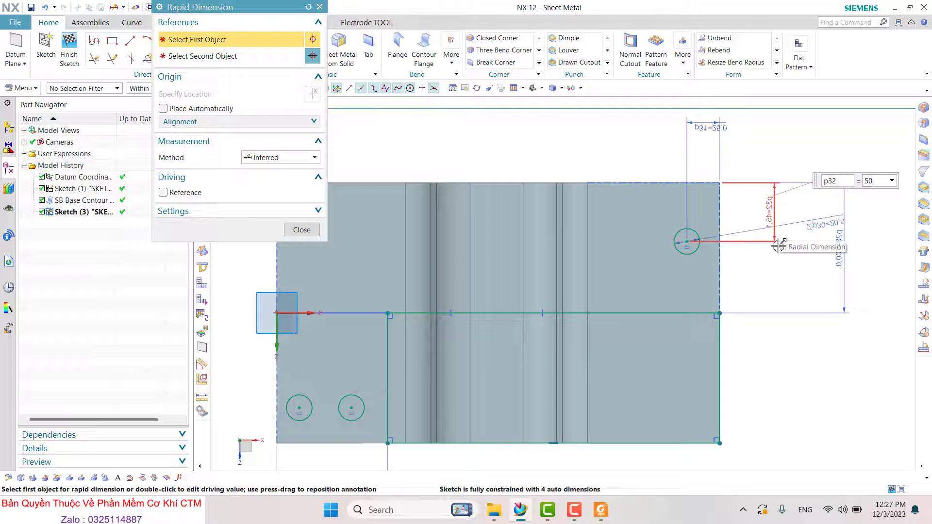
{"action": "type", "text": "50"}
{"action": "key", "text": "Return"}
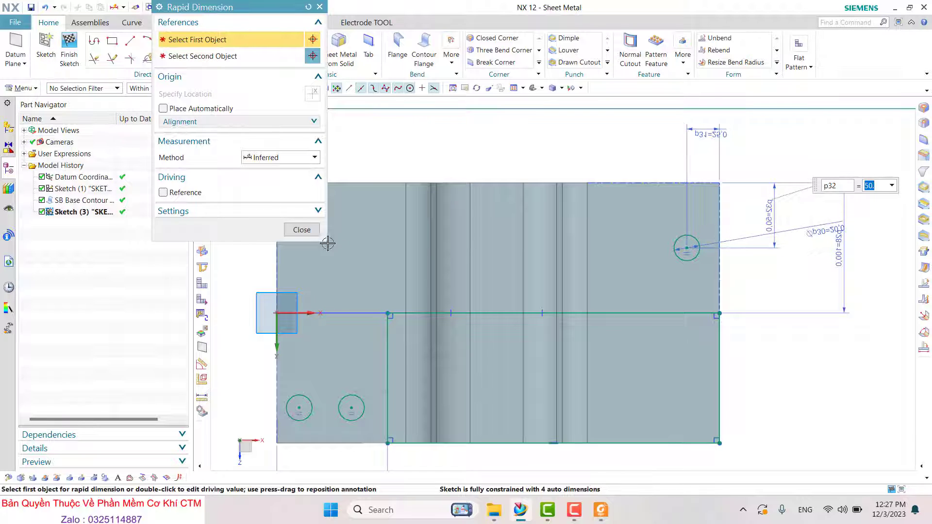
Step: Zoom the sketch and bring up the PDF bracket drawing
{"action": "scroll", "coordinate": [528, 191], "scroll_direction": "down", "scroll_amount": 2}
{"action": "scroll", "coordinate": [251, 381], "scroll_direction": "up", "scroll_amount": 3}
{"action": "scroll", "coordinate": [449, 391], "scroll_direction": "up", "scroll_amount": 2}
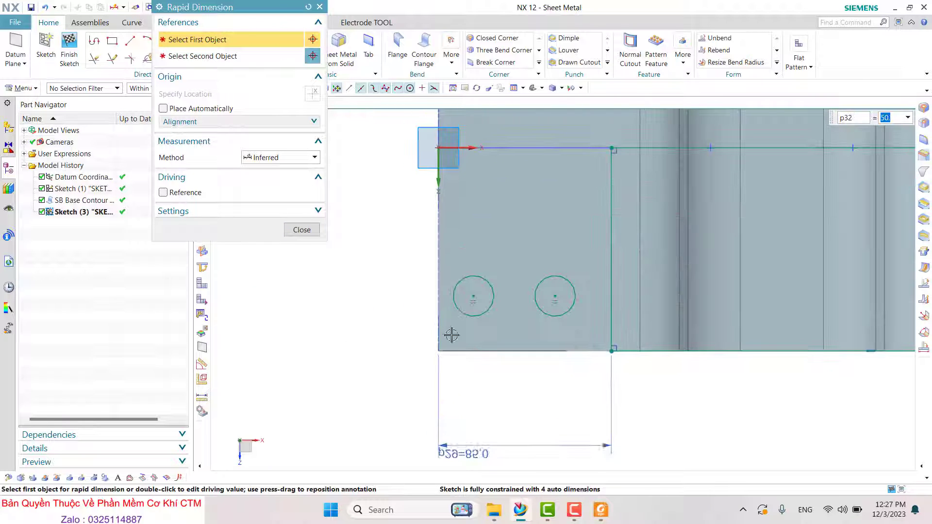
{"action": "left_click", "coordinate": [596, 519]}
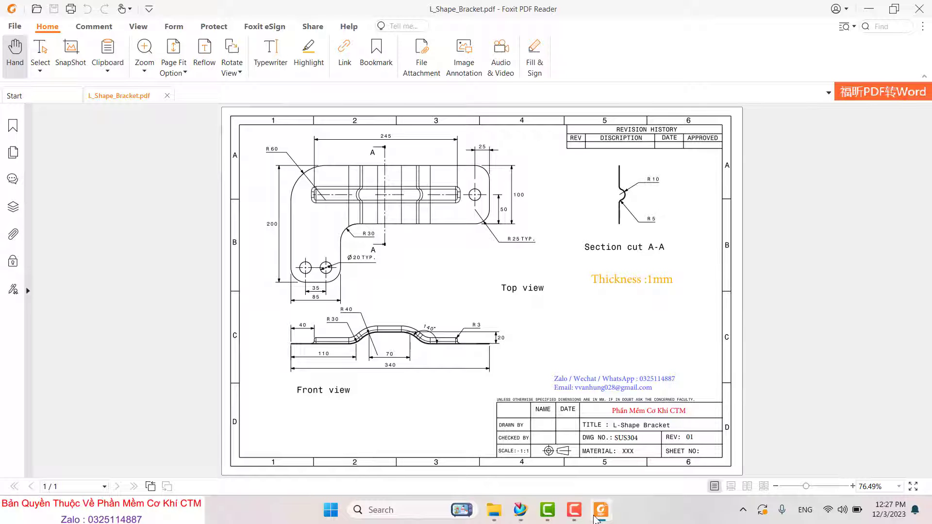
Step: Zoom into the PDF top view to read the hole spacing, then return to NX
{"action": "scroll", "coordinate": [292, 282], "scroll_direction": "up", "scroll_amount": 3, "text": "ctrl"}
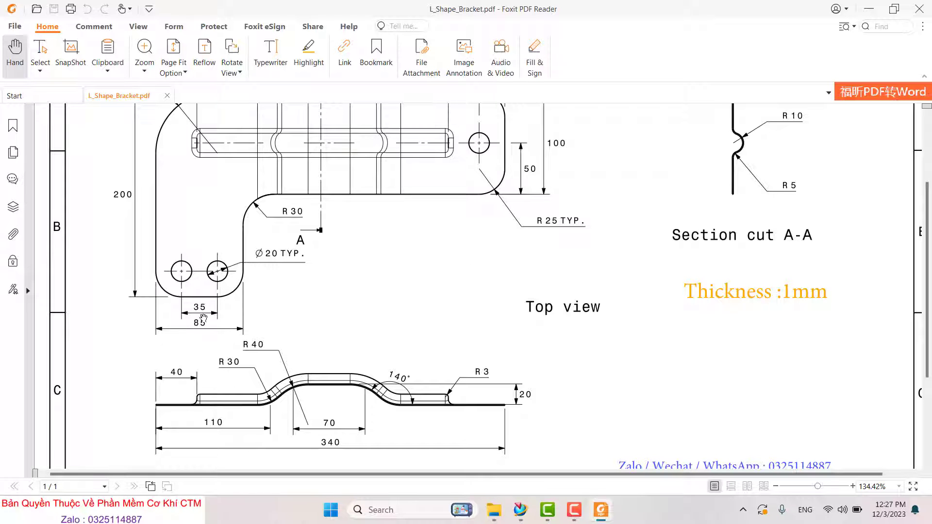
{"action": "left_click", "coordinate": [869, 9]}
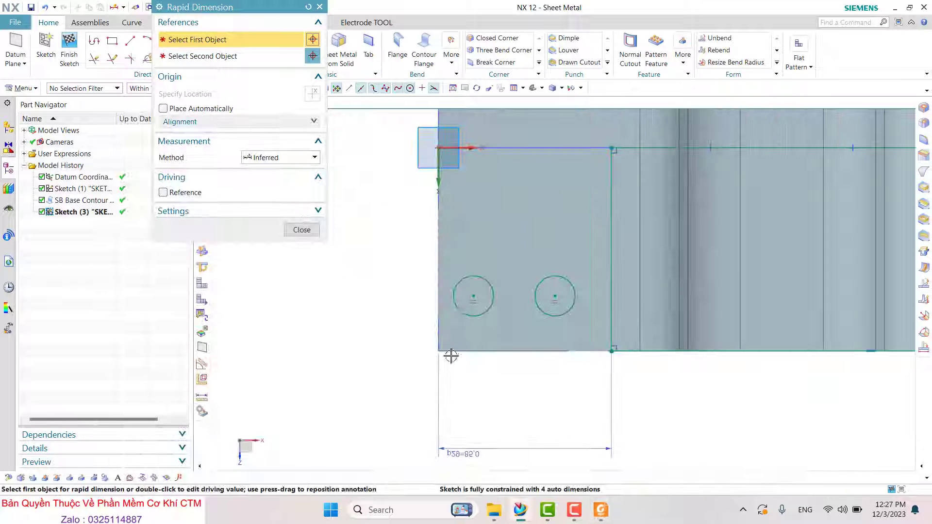
Step: Dimension the left hole's height from the corner and space the two holes 35 apart
{"action": "left_click", "coordinate": [438, 351]}
{"action": "left_click", "coordinate": [473, 297]}
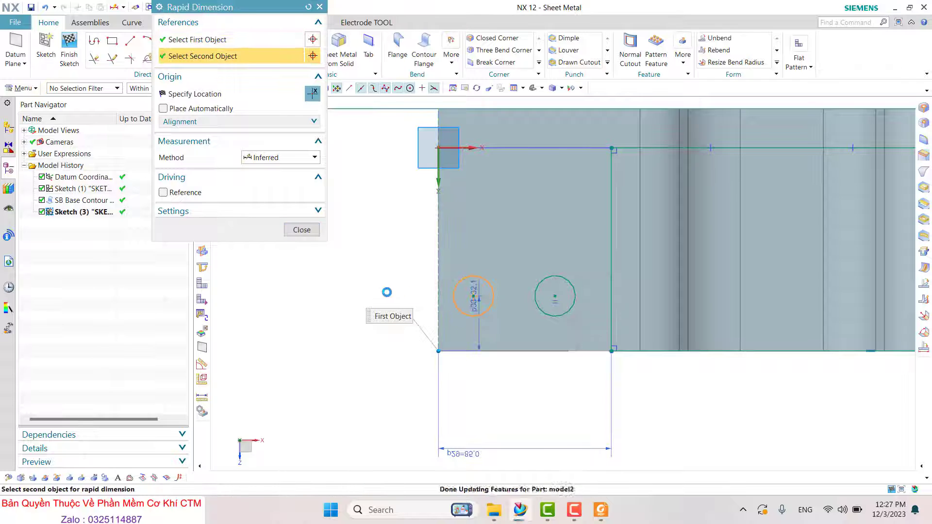
{"action": "left_click", "coordinate": [349, 309]}
{"action": "type", "text": "25"}
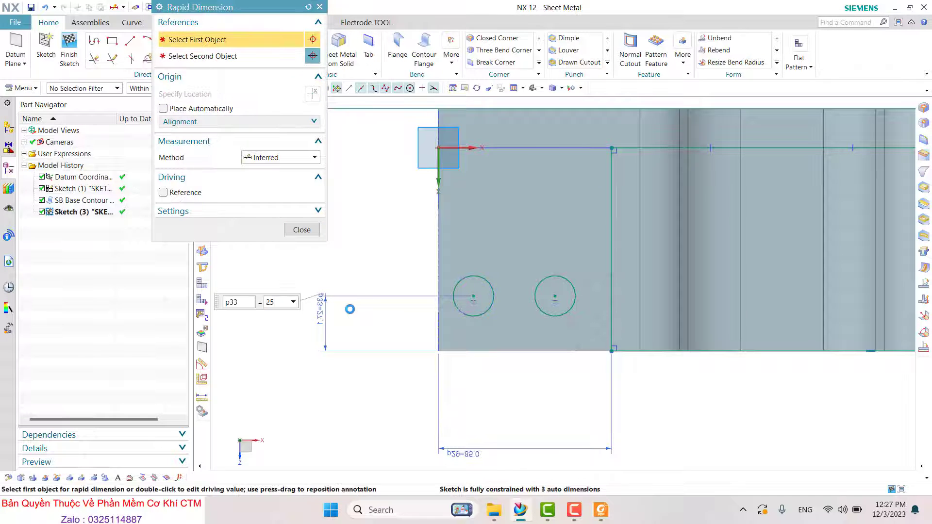
{"action": "type", "text": "3"}
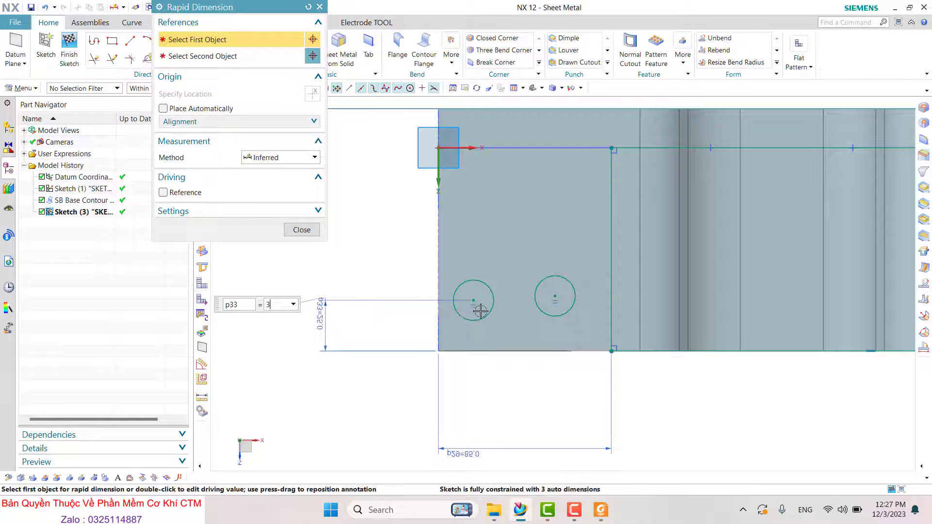
{"action": "left_click", "coordinate": [476, 305]}
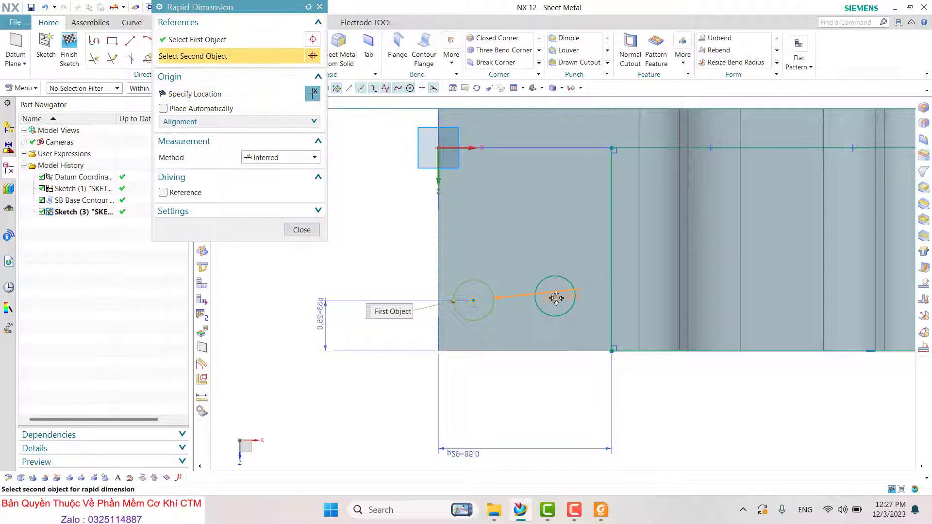
{"action": "left_click", "coordinate": [557, 298]}
{"action": "left_click", "coordinate": [521, 384]}
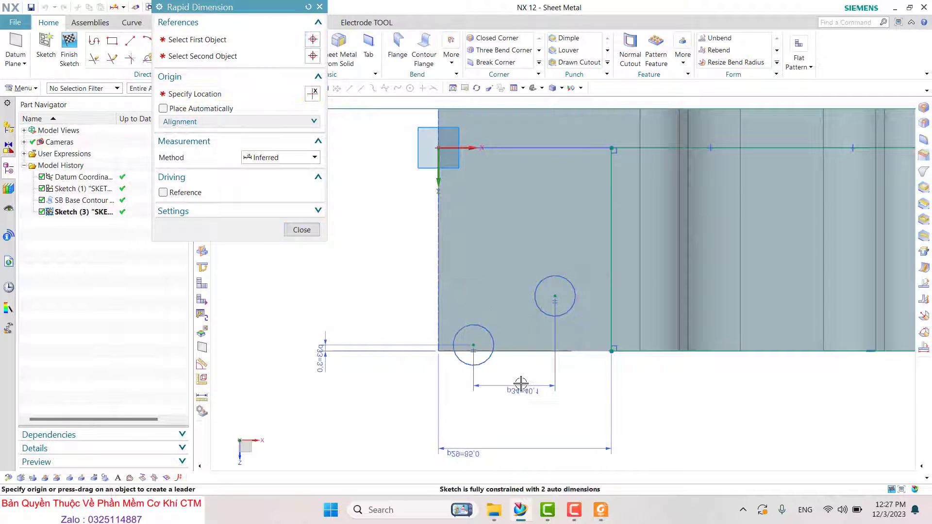
{"action": "type", "text": "35"}
{"action": "key", "text": "Return"}
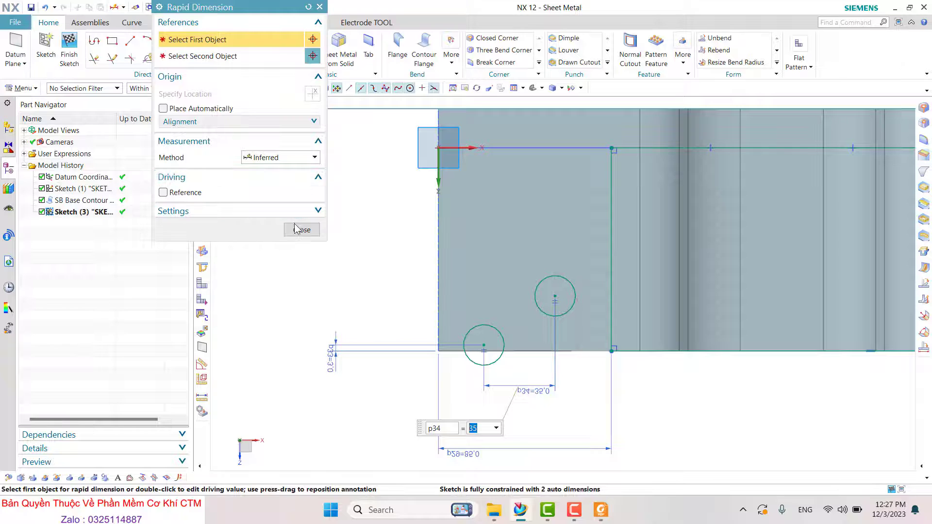
{"action": "left_click", "coordinate": [302, 230]}
Step: Set the left hole 25 above the bottom edge and level the right hole horizontally
{"action": "scroll", "coordinate": [463, 335], "scroll_direction": "up", "scroll_amount": 1}
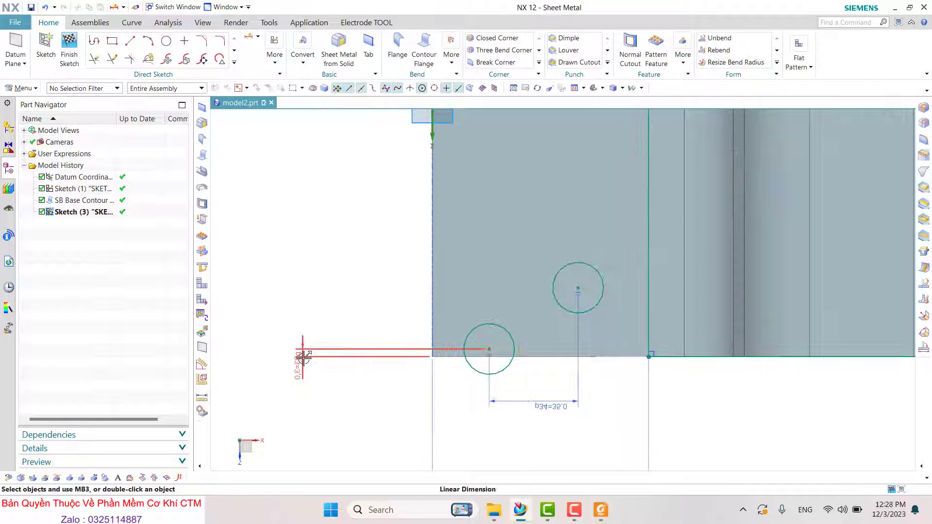
{"action": "double_click", "coordinate": [304, 358]}
{"action": "type", "text": "25"}
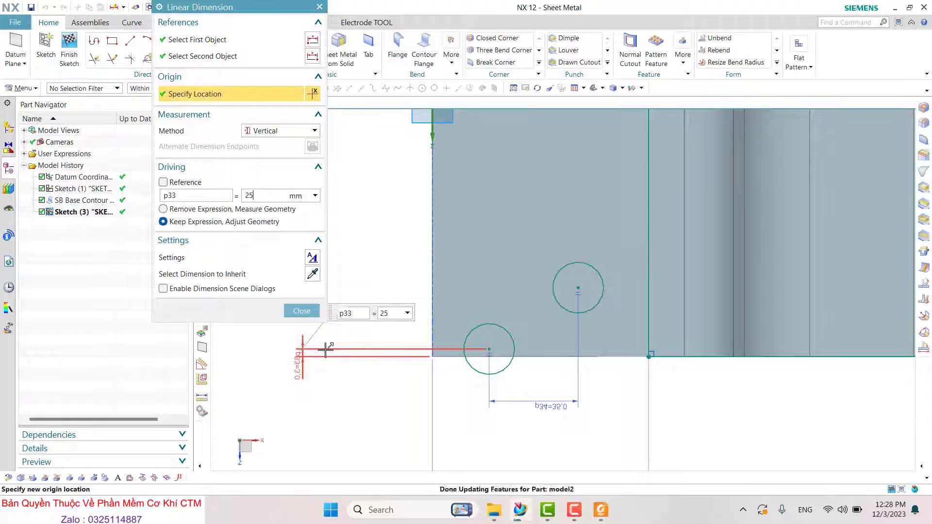
{"action": "key", "text": "Return"}
{"action": "left_click", "coordinate": [301, 311]}
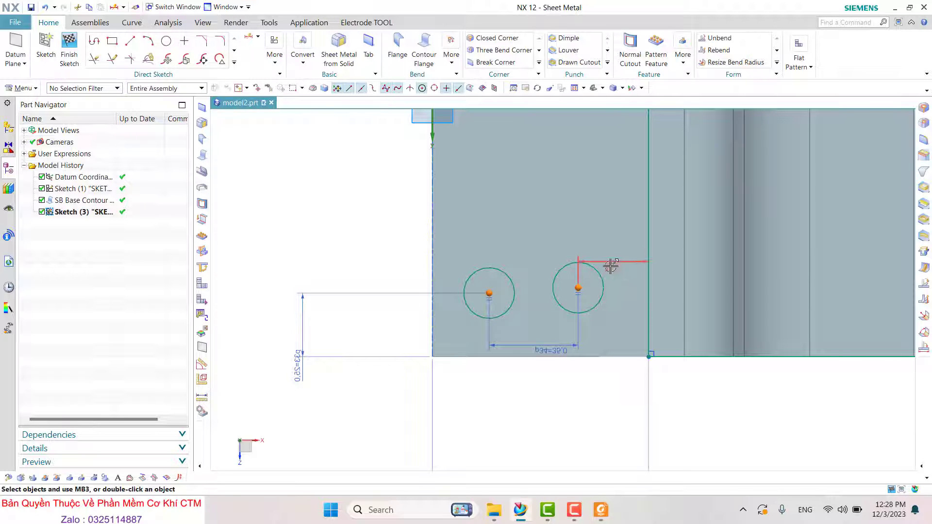
{"action": "left_click", "coordinate": [577, 289]}
{"action": "left_click", "coordinate": [612, 273]}
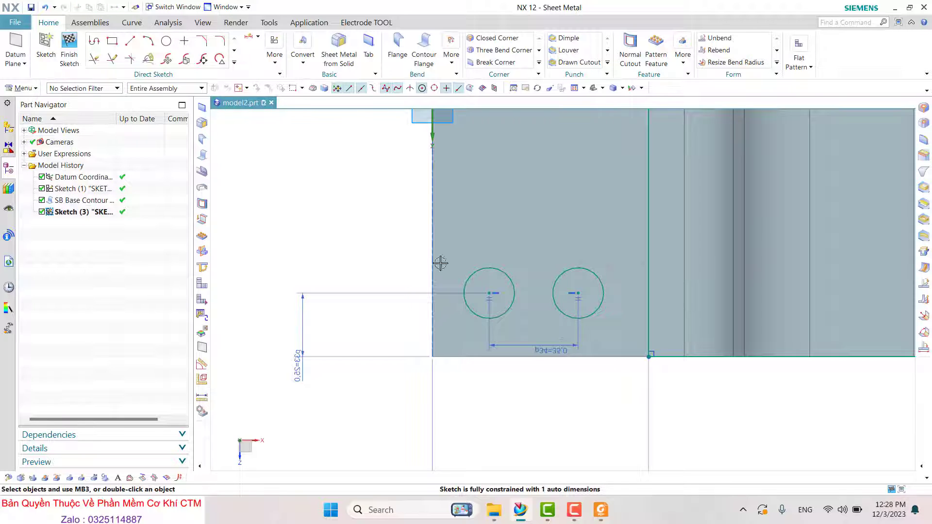
Step: Draw a horizontal line across the plate and a vertical line from its midpoint
{"action": "left_click", "coordinate": [130, 41]}
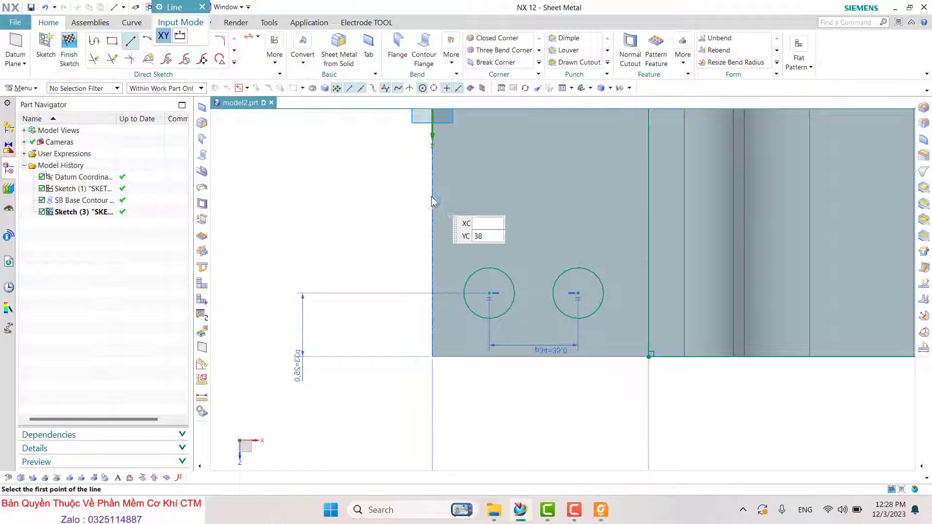
{"action": "left_click", "coordinate": [432, 196]}
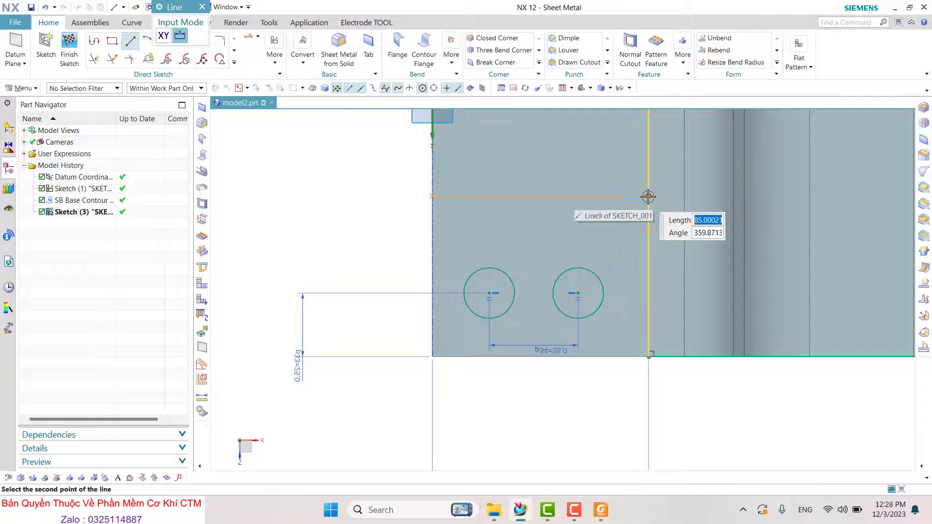
{"action": "left_click", "coordinate": [649, 197]}
{"action": "left_click", "coordinate": [540, 197]}
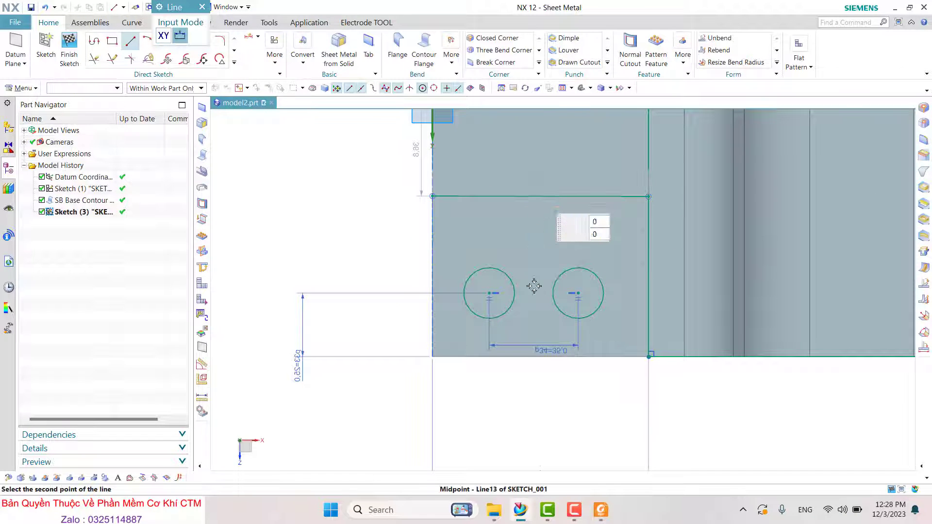
{"action": "left_click", "coordinate": [539, 357]}
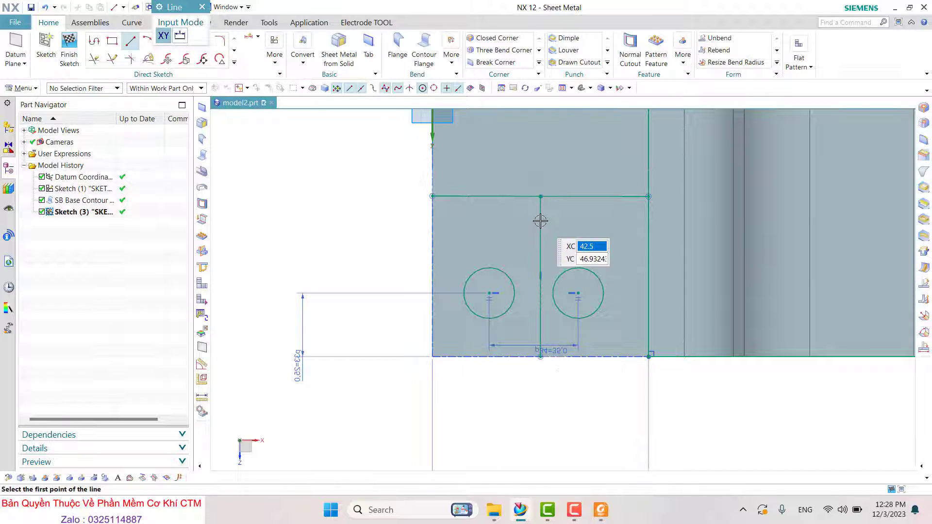
{"action": "key", "text": "Escape"}
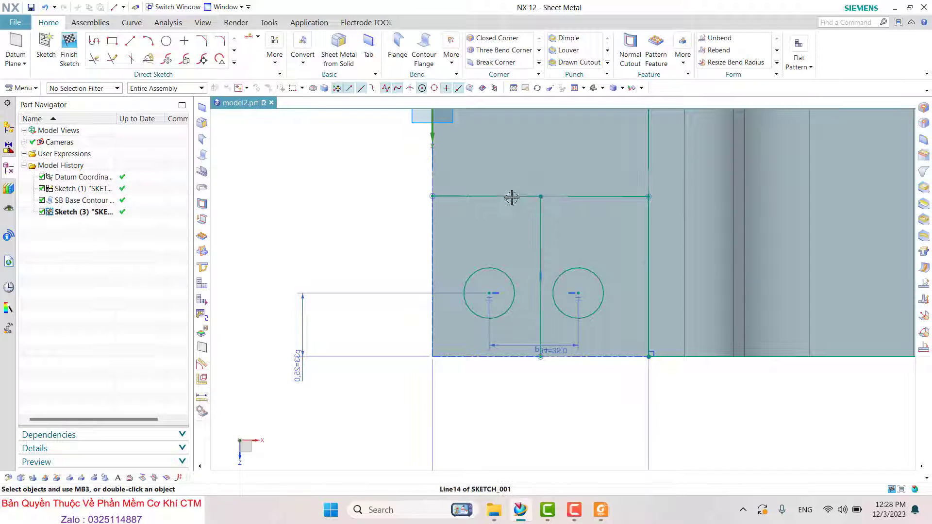
Step: Convert both lines to dashed reference lines
{"action": "left_click", "coordinate": [512, 197]}
{"action": "left_click", "coordinate": [540, 200]}
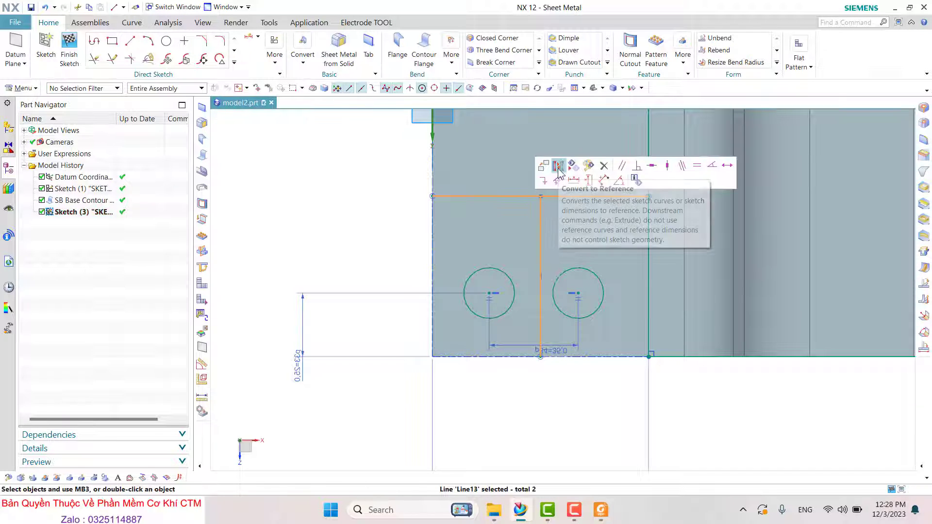
{"action": "left_click", "coordinate": [558, 167]}
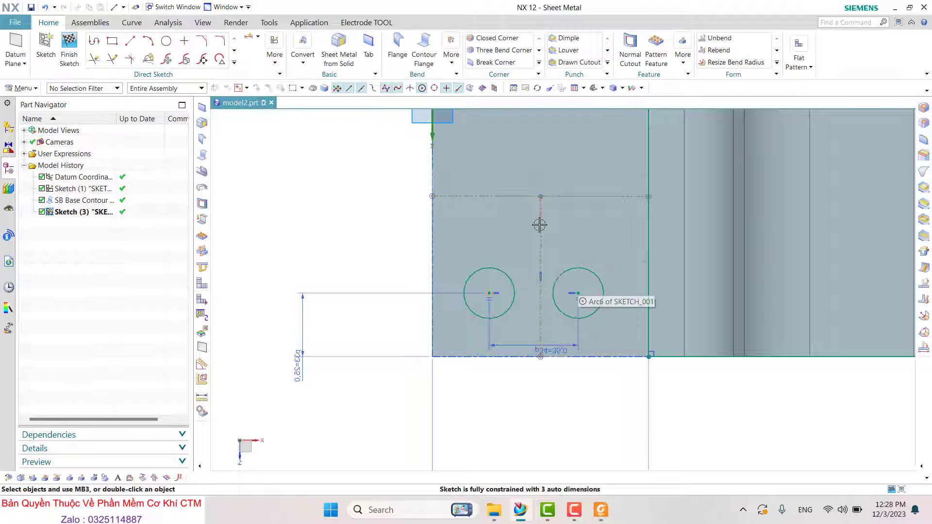
{"action": "left_click", "coordinate": [235, 63]}
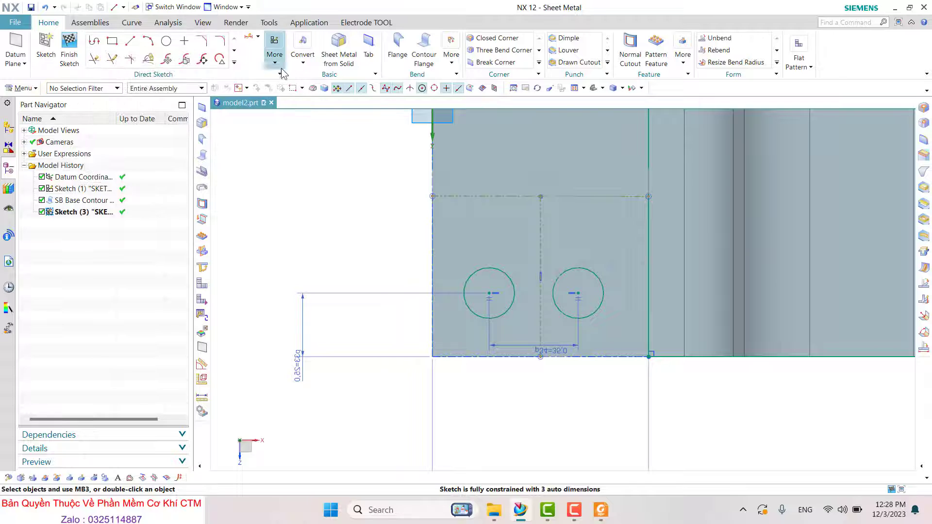
Step: Make the left and right hole centres symmetric about the vertical centreline
{"action": "left_click", "coordinate": [275, 51]}
{"action": "left_click", "coordinate": [441, 93]}
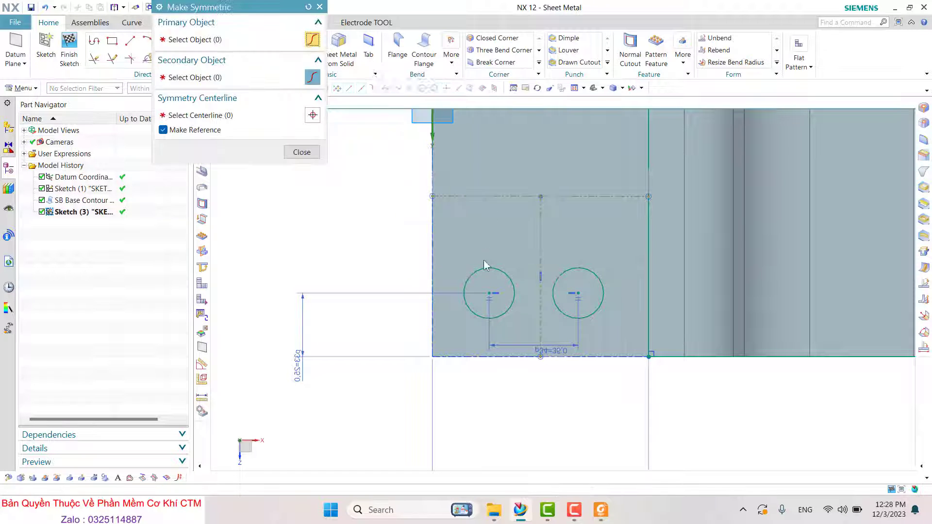
{"action": "left_click", "coordinate": [489, 294]}
{"action": "left_click", "coordinate": [583, 294]}
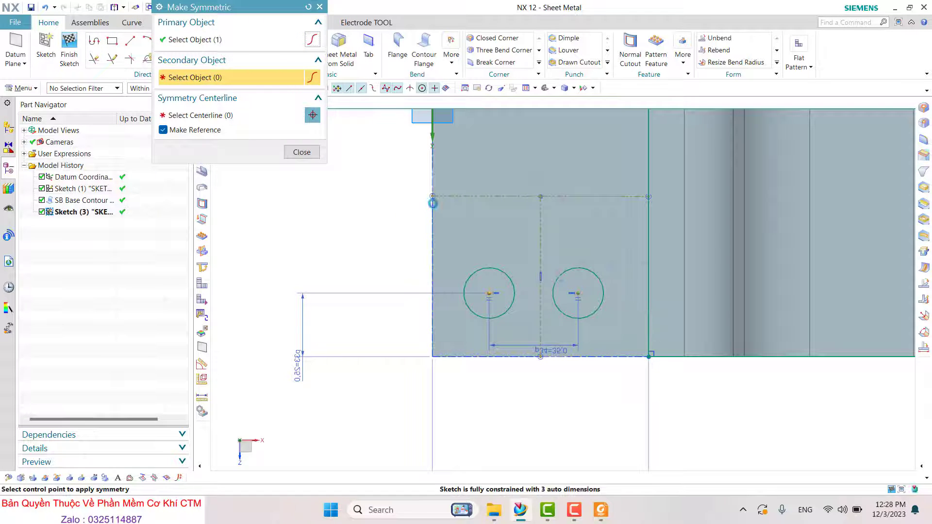
{"action": "left_click", "coordinate": [540, 238]}
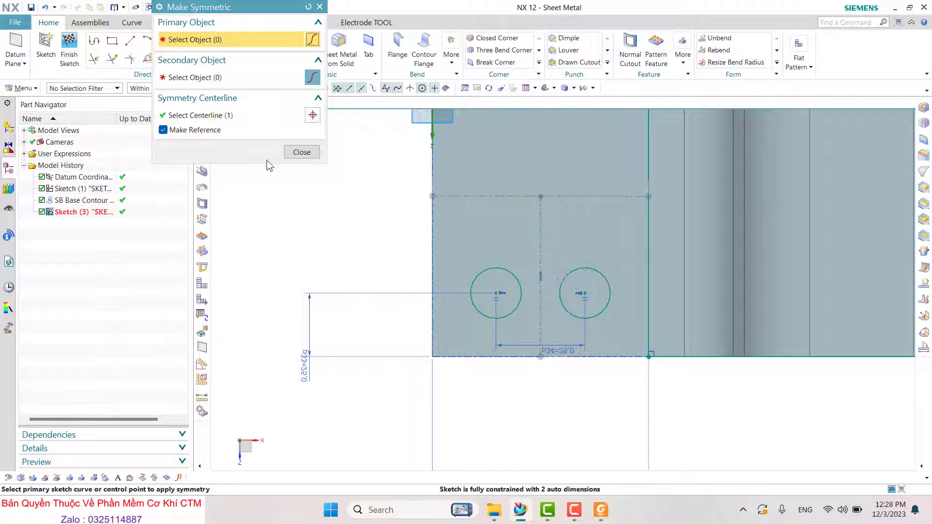
{"action": "left_click", "coordinate": [294, 152]}
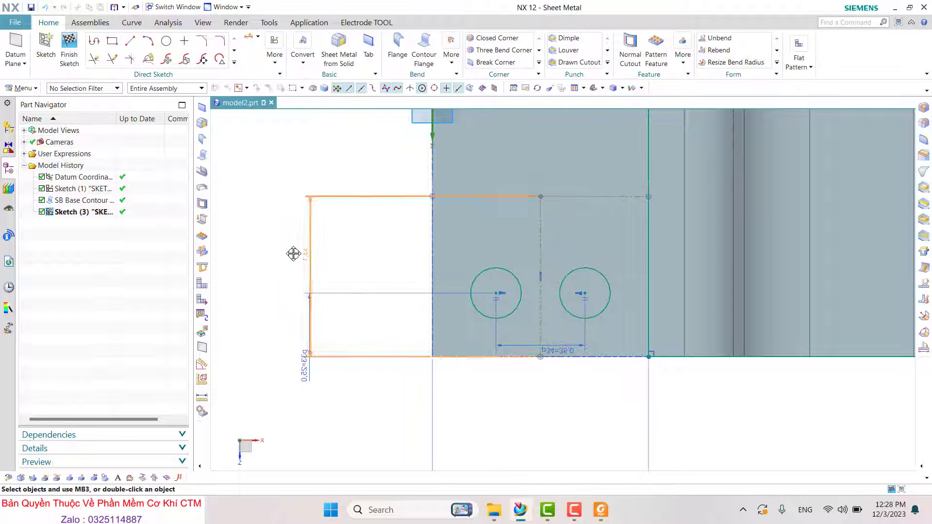
Step: Constrain the 85 mm reference line onto the sheet's top edge, fully constraining the sketch
{"action": "scroll", "coordinate": [435, 197], "scroll_direction": "down", "scroll_amount": 1}
{"action": "scroll", "coordinate": [423, 151], "scroll_direction": "up", "scroll_amount": 1}
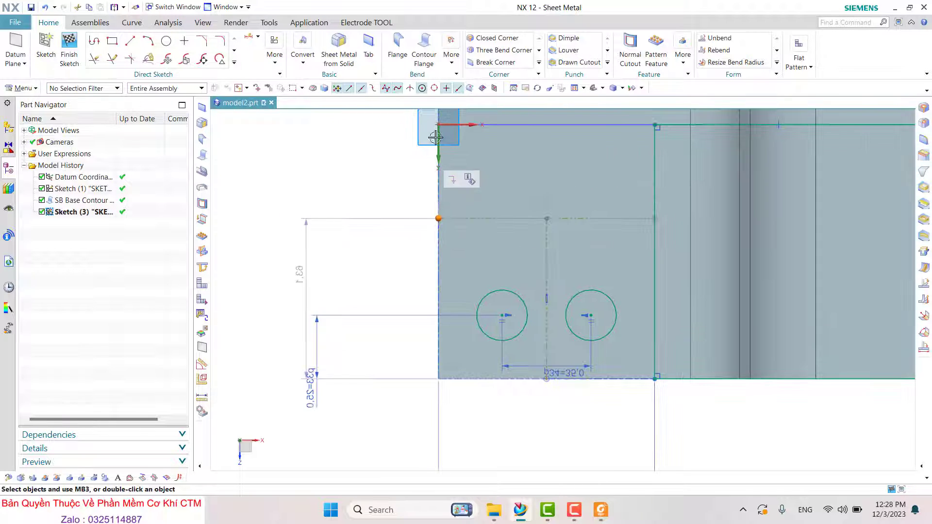
{"action": "left_click", "coordinate": [467, 125]}
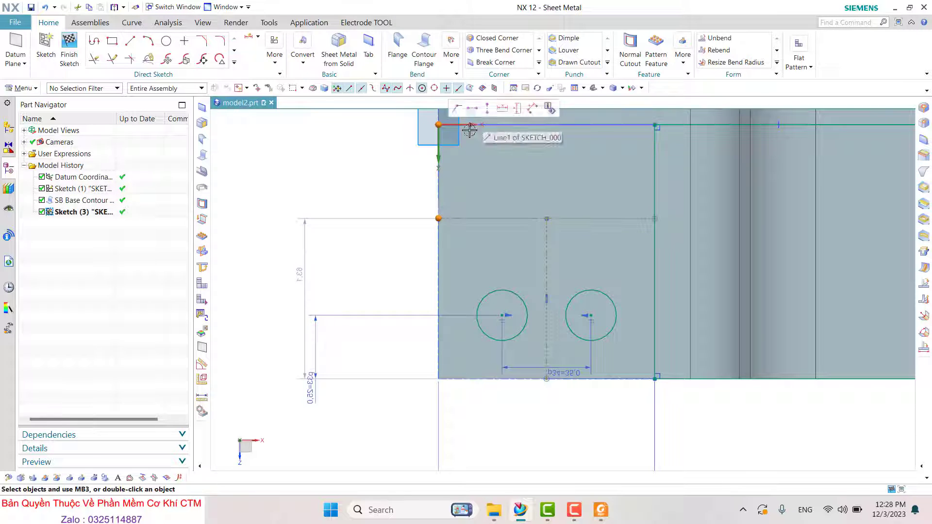
{"action": "left_click", "coordinate": [459, 108]}
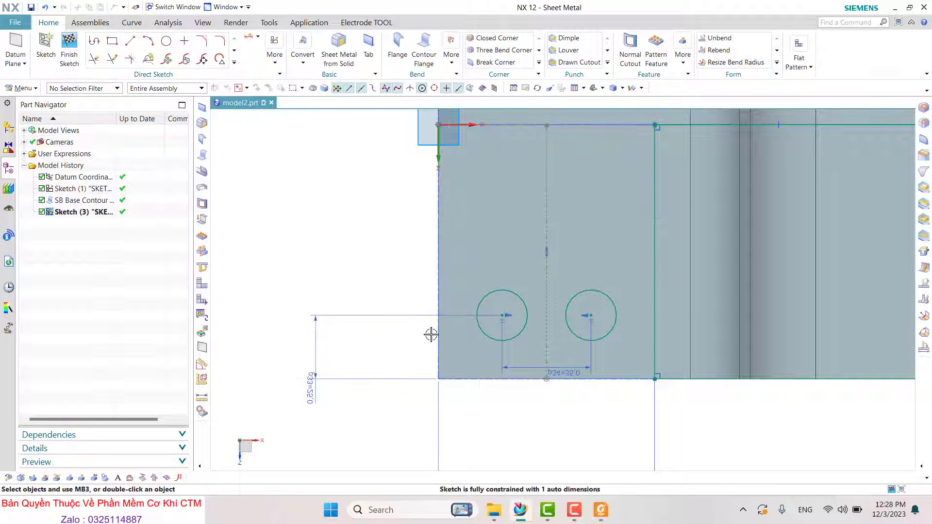
{"action": "scroll", "coordinate": [431, 335], "scroll_direction": "down", "scroll_amount": 2}
{"action": "scroll", "coordinate": [466, 215], "scroll_direction": "up", "scroll_amount": 2}
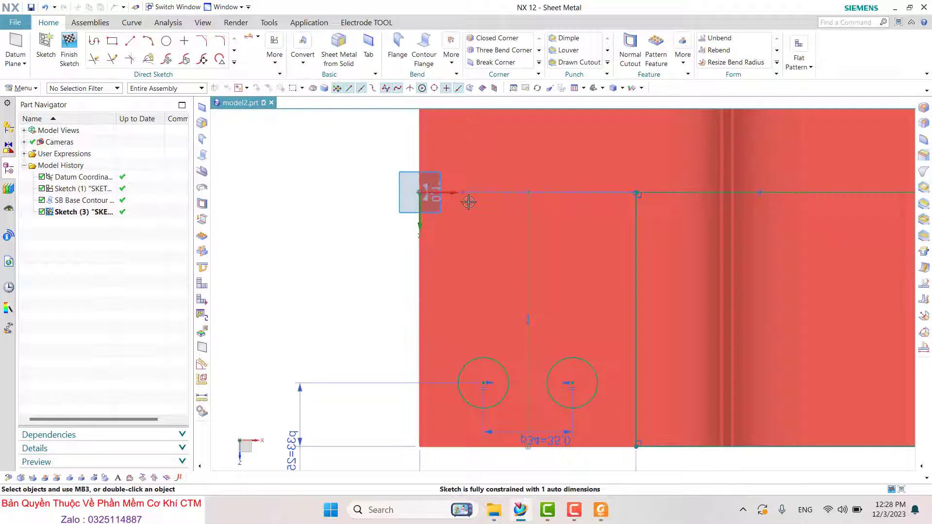
{"action": "left_click", "coordinate": [504, 191]}
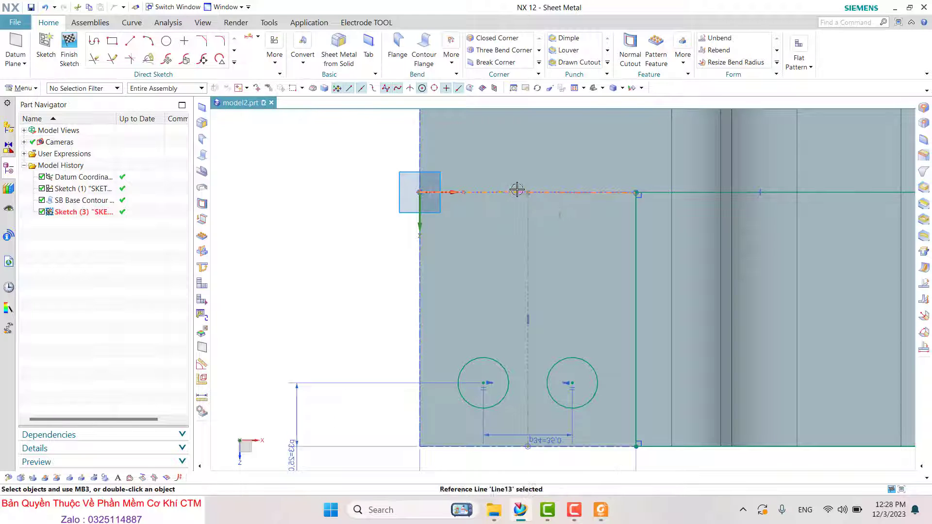
{"action": "key", "text": "Escape"}
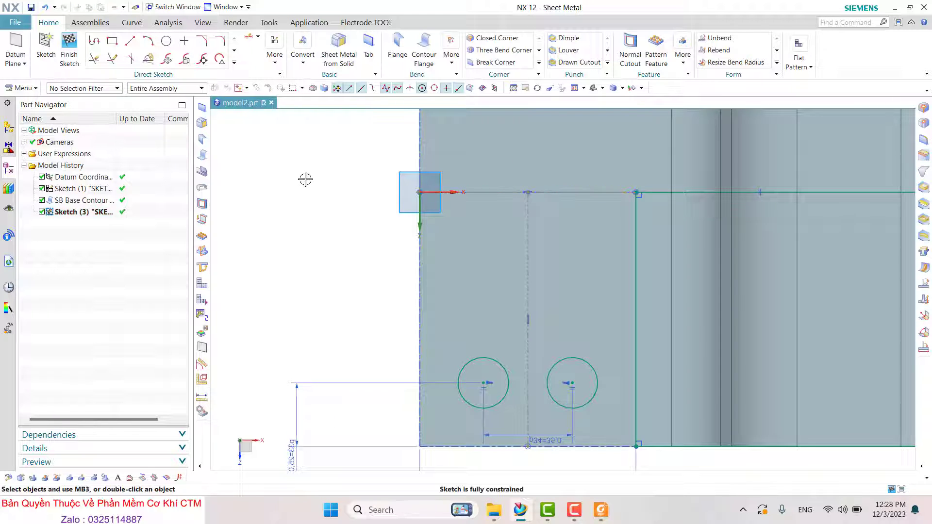
{"action": "scroll", "coordinate": [449, 205], "scroll_direction": "down", "scroll_amount": 3}
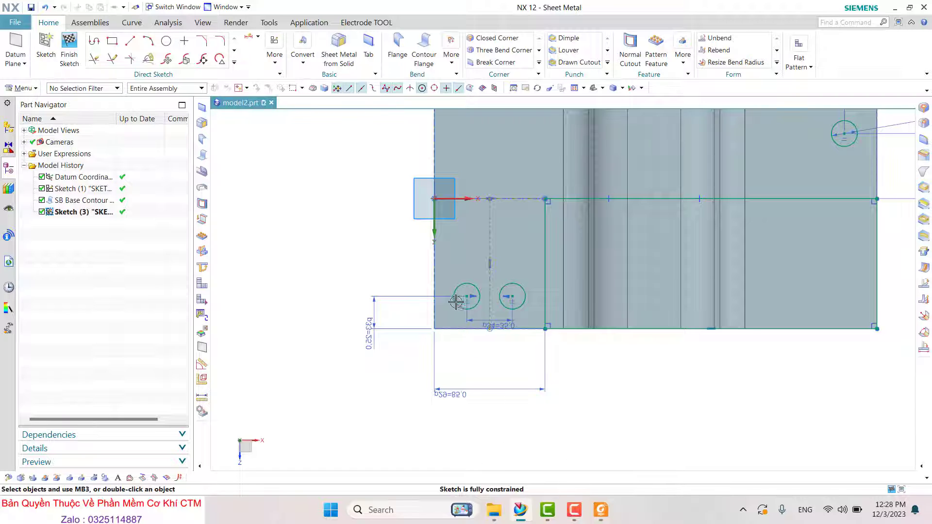
Step: Finish the sketch and switch the application to Modeling
{"action": "left_click", "coordinate": [69, 46]}
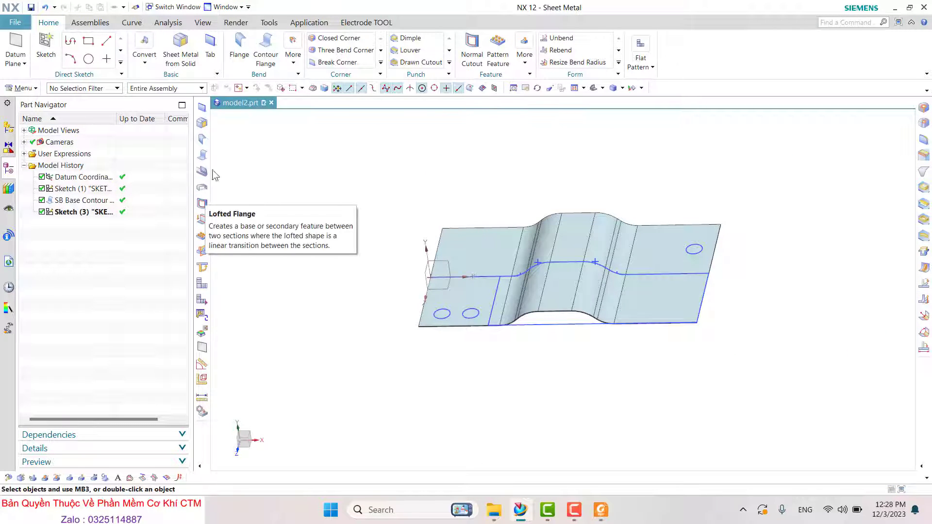
{"action": "left_click", "coordinate": [308, 22]}
{"action": "left_click", "coordinate": [31, 47]}
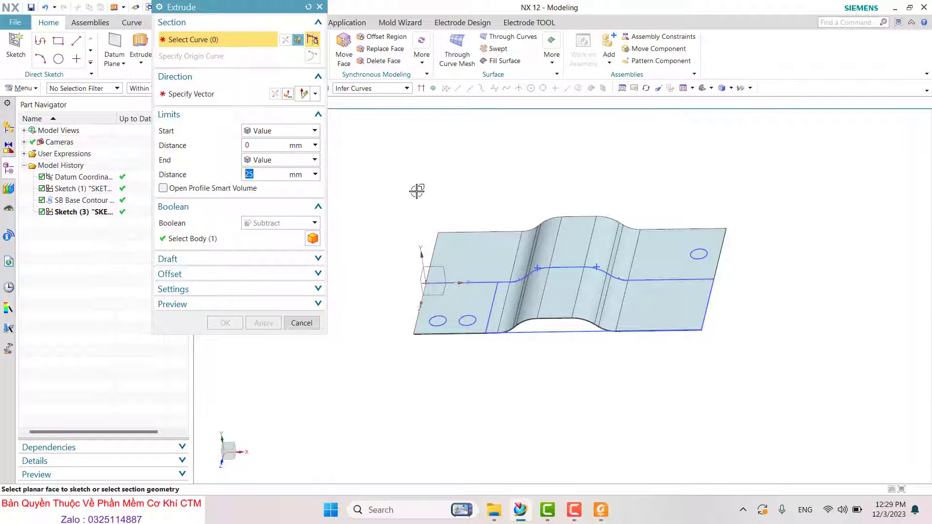
{"action": "mouse_move", "coordinate": [417, 191]}
{"action": "middle_mouse_down"}
{"action": "mouse_move", "coordinate": [425, 200]}
{"action": "mouse_move", "coordinate": [407, 139]}
{"action": "middle_mouse_up"}
Step: Extrude-subtract the notch rectangle and three hole circles symmetrically 25 mm, using Connected Curves
{"action": "left_click", "coordinate": [382, 91]}
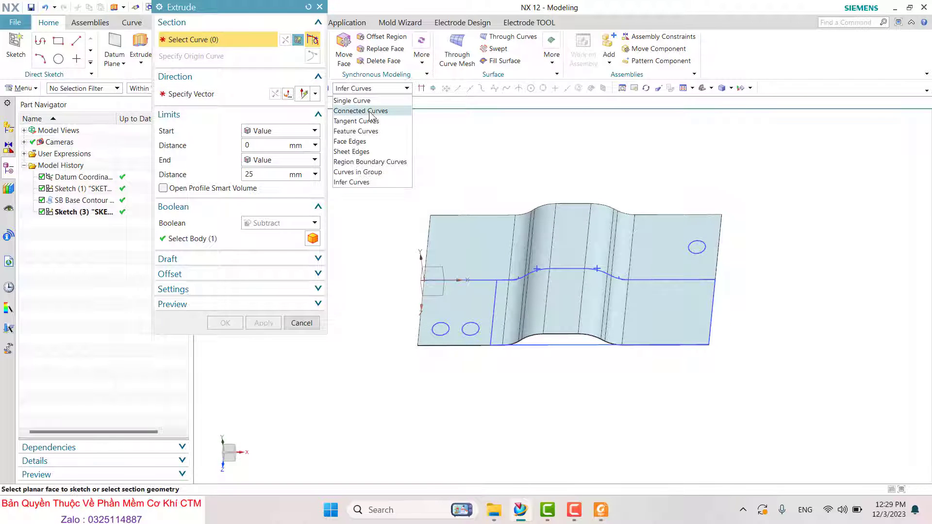
{"action": "left_click", "coordinate": [369, 121]}
{"action": "left_click", "coordinate": [567, 343]}
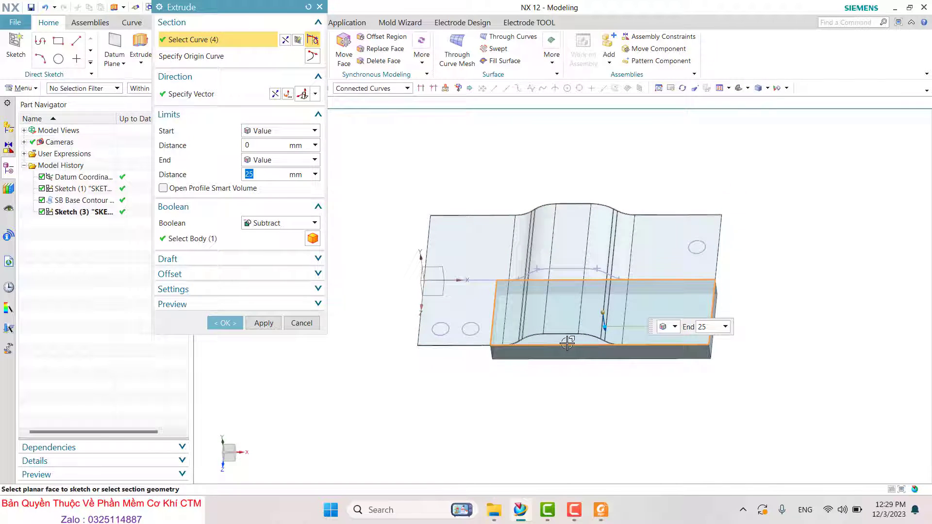
{"action": "left_click", "coordinate": [451, 324]}
{"action": "left_click", "coordinate": [451, 321]}
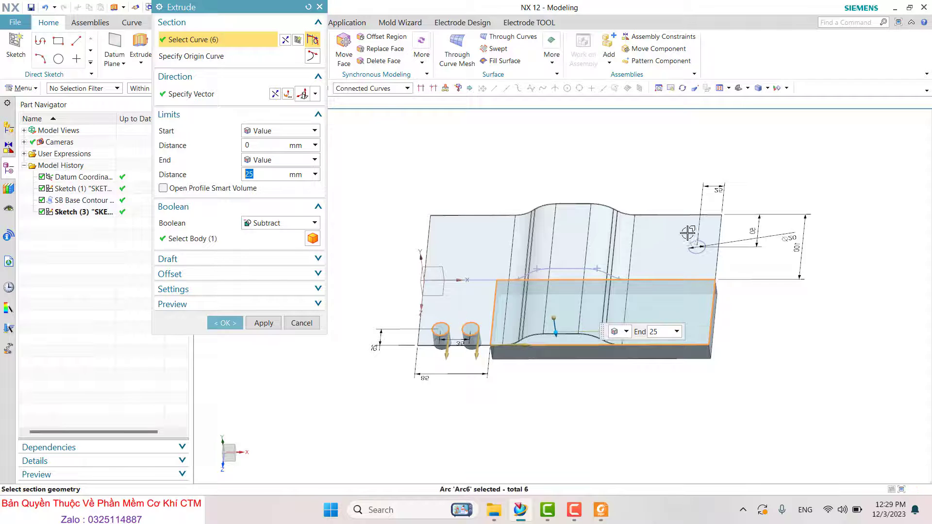
{"action": "left_click", "coordinate": [690, 247]}
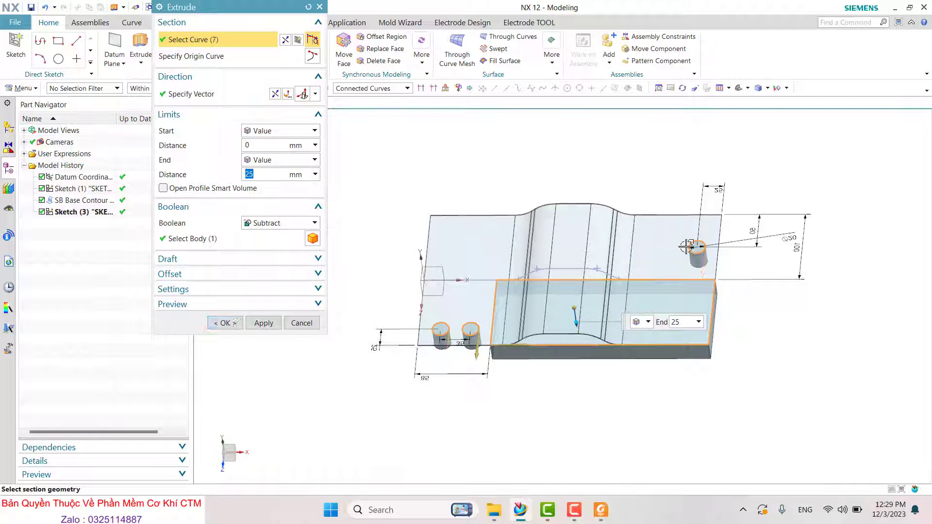
{"action": "left_click", "coordinate": [258, 161]}
{"action": "left_click", "coordinate": [259, 183]}
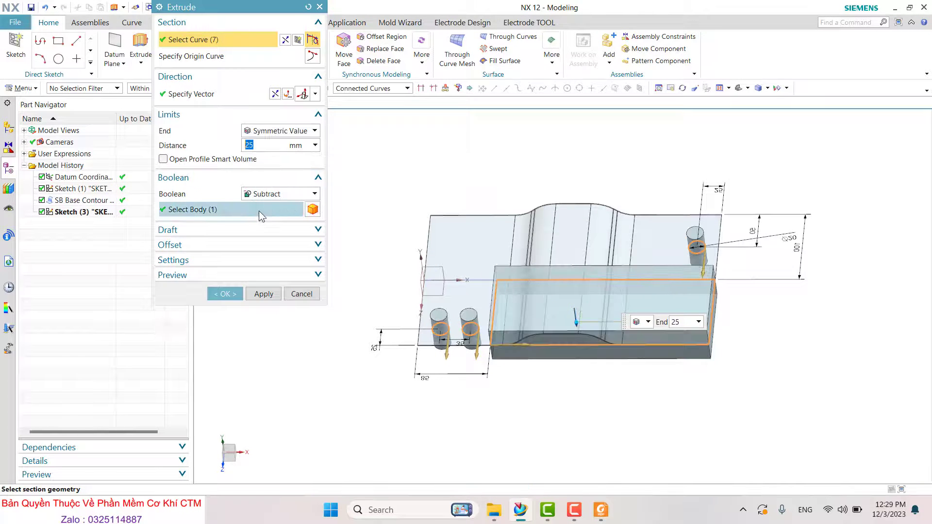
{"action": "left_click", "coordinate": [225, 294]}
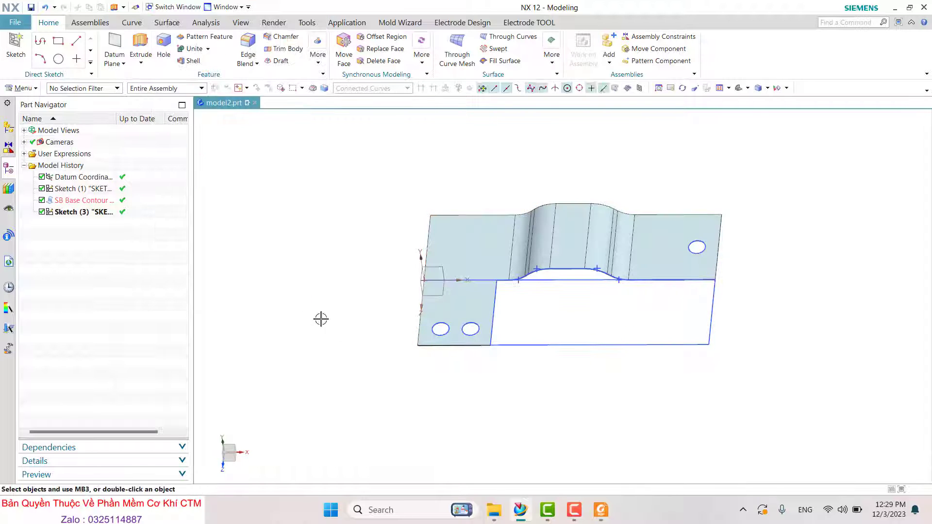
Step: Inspect the cut bracket and compare it against the PDF drawing
{"action": "middle_click_drag", "start_coordinate": [775, 234], "coordinate": [766, 250]}
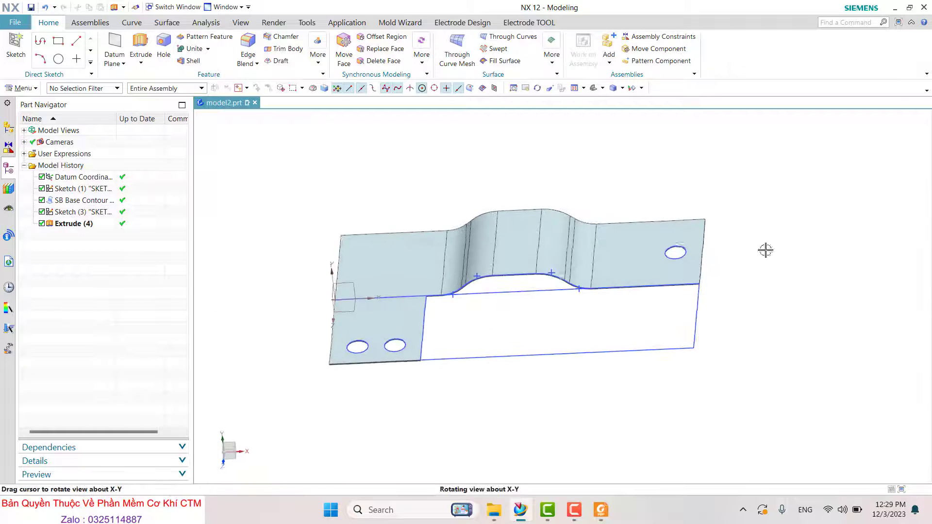
{"action": "left_click", "coordinate": [604, 509]}
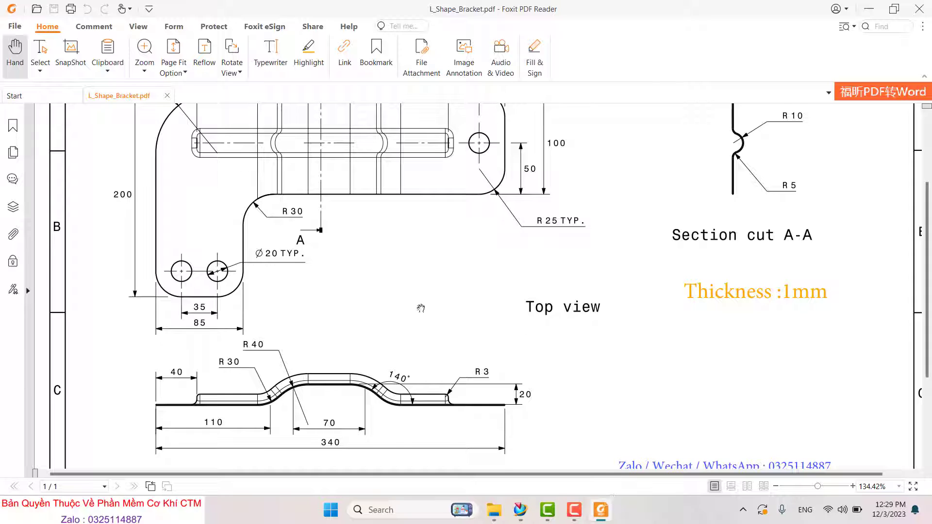
{"action": "scroll", "coordinate": [418, 307], "scroll_direction": "up", "scroll_amount": 2}
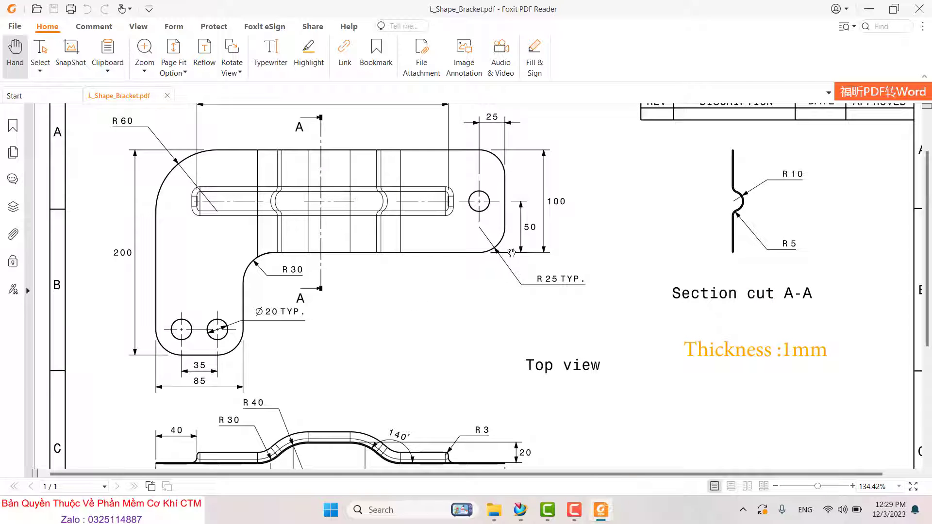
{"action": "scroll", "coordinate": [122, 192], "scroll_direction": "up", "scroll_amount": 1}
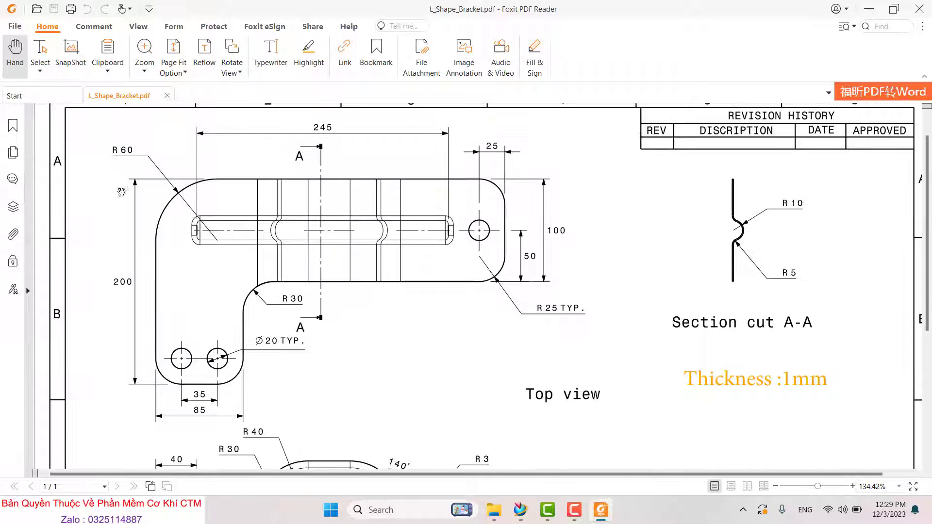
{"action": "left_click", "coordinate": [871, 9]}
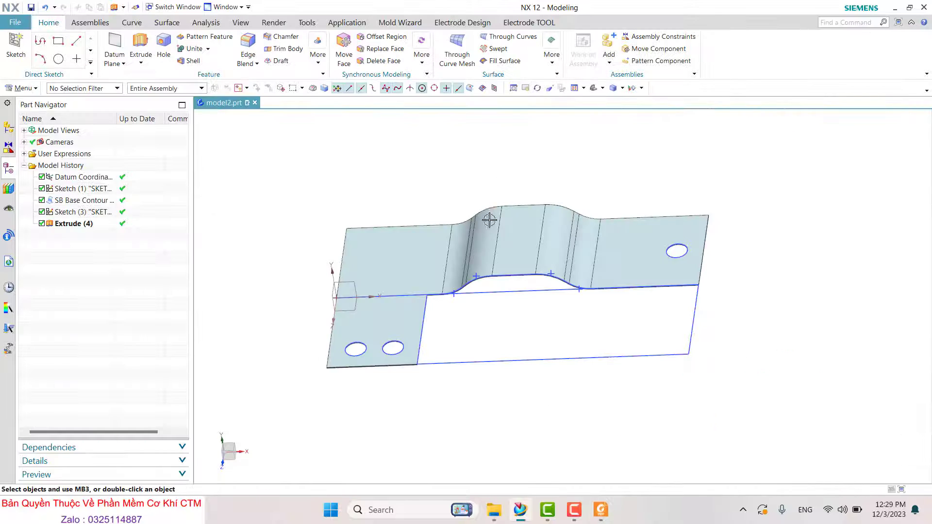
Step: Cancel the Edge Blend command and switch the application back to Sheet Metal
{"action": "left_click", "coordinate": [247, 48]}
{"action": "key", "text": "Escape"}
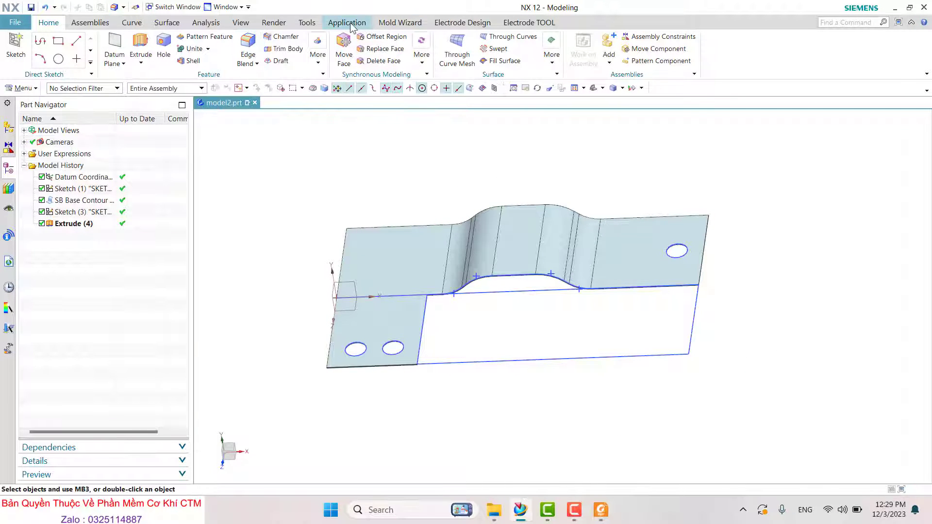
{"action": "left_click", "coordinate": [347, 23]}
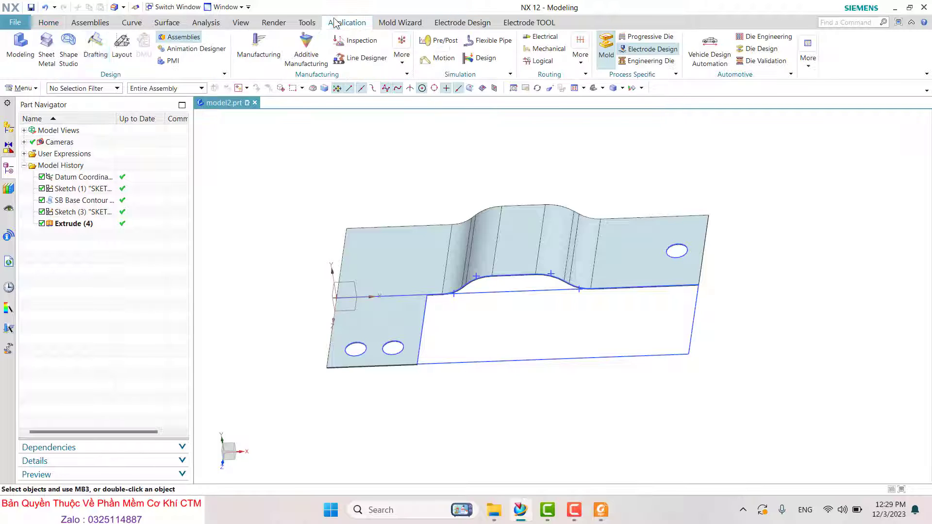
{"action": "left_click", "coordinate": [44, 44]}
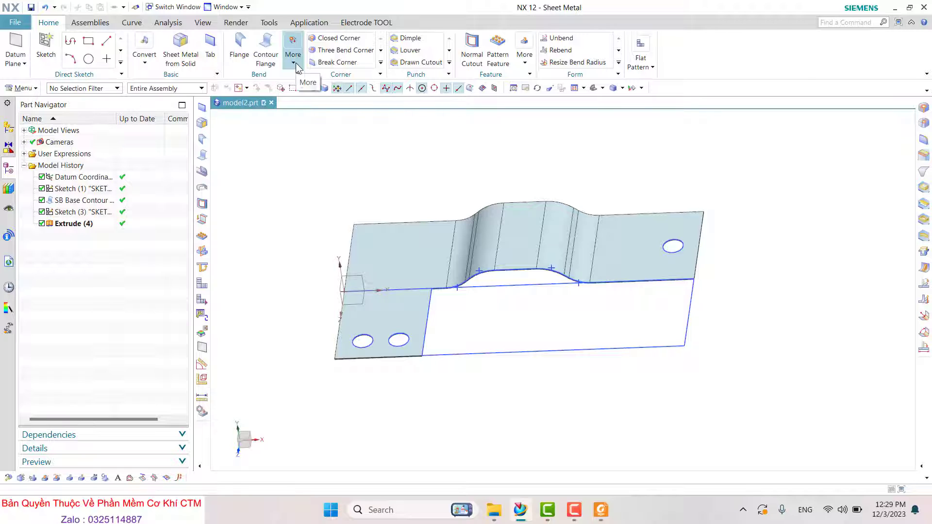
Step: Start a Break Corner with the Blend method and a 25 mm radius
{"action": "left_click", "coordinate": [337, 62]}
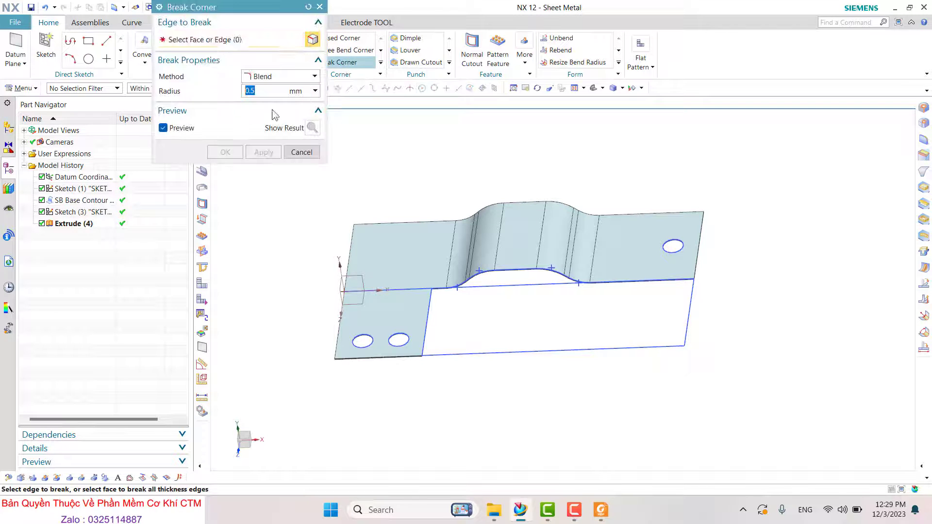
{"action": "left_click", "coordinate": [265, 78]}
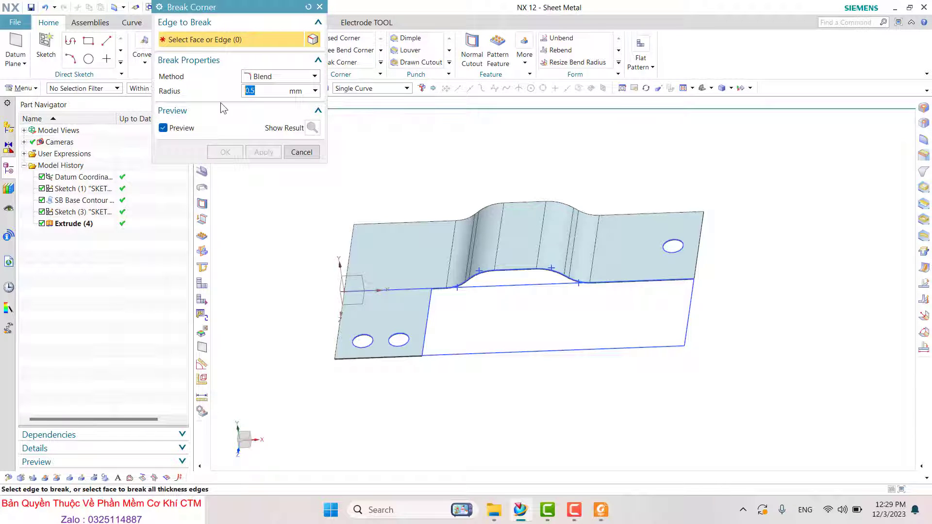
{"action": "type", "text": "25"}
{"action": "key", "text": "Return"}
{"action": "scroll", "coordinate": [710, 280], "scroll_direction": "up", "scroll_amount": 5}
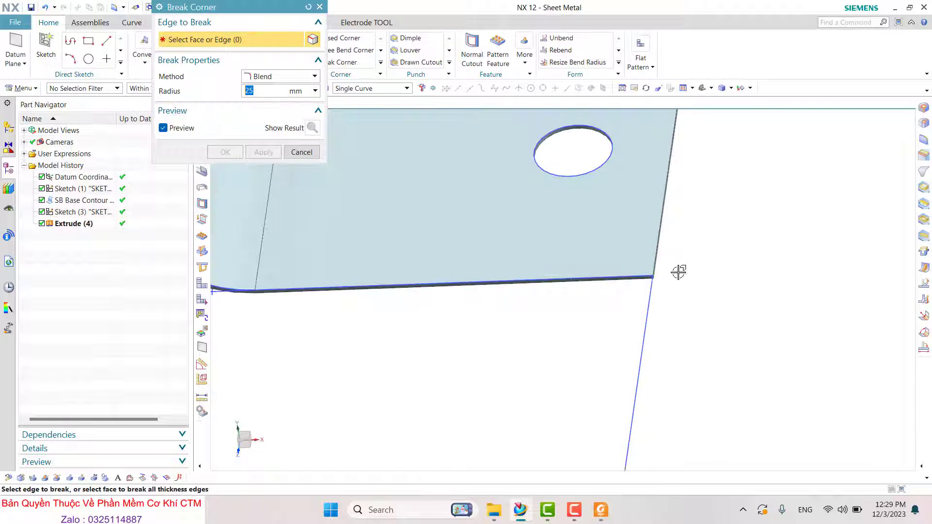
{"action": "mouse_move", "coordinate": [678, 272]}
{"action": "middle_mouse_down"}
{"action": "mouse_move", "coordinate": [657, 277]}
{"action": "mouse_move", "coordinate": [658, 309]}
{"action": "mouse_move", "coordinate": [710, 223]}
{"action": "mouse_move", "coordinate": [743, 118]}
{"action": "middle_mouse_up"}
Step: Select the first two outer corner edges, deselecting a wrongly picked face
{"action": "left_click", "coordinate": [685, 311]}
{"action": "scroll", "coordinate": [754, 113], "scroll_direction": "up", "scroll_amount": 2}
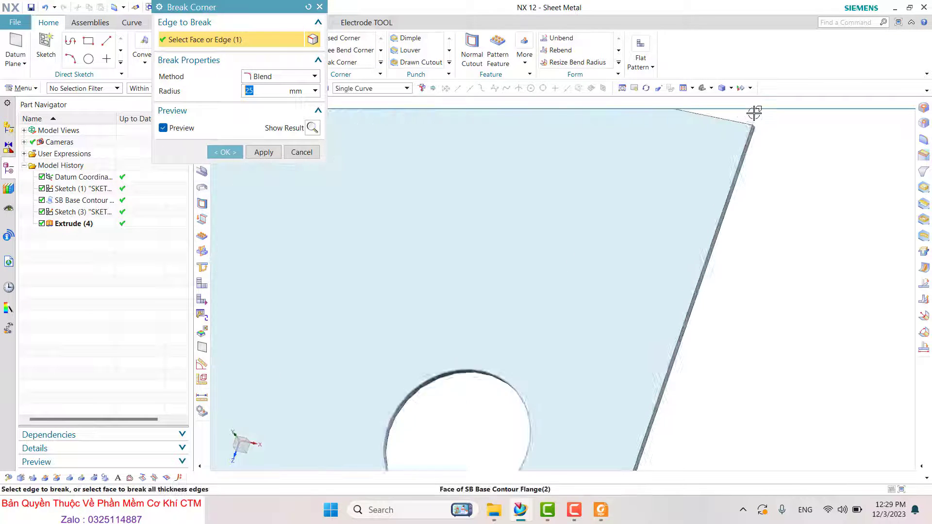
{"action": "left_click", "coordinate": [756, 122]}
{"action": "scroll", "coordinate": [784, 183], "scroll_direction": "down", "scroll_amount": 2}
{"action": "scroll", "coordinate": [734, 204], "scroll_direction": "down", "scroll_amount": 2}
{"action": "scroll", "coordinate": [674, 249], "scroll_direction": "down", "scroll_amount": 3}
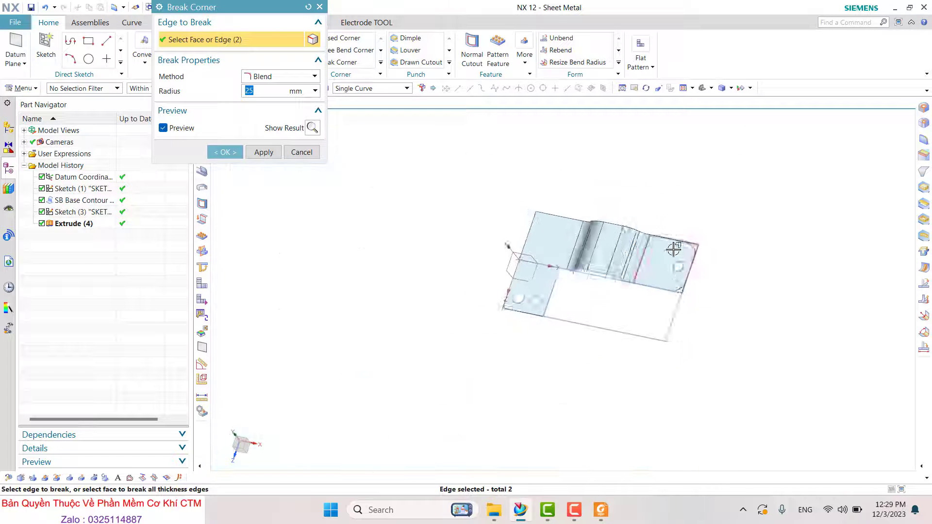
{"action": "middle_click_drag", "start_coordinate": [674, 249], "coordinate": [689, 199]}
{"action": "scroll", "coordinate": [510, 339], "scroll_direction": "up", "scroll_amount": 3}
{"action": "scroll", "coordinate": [478, 350], "scroll_direction": "up", "scroll_amount": 2}
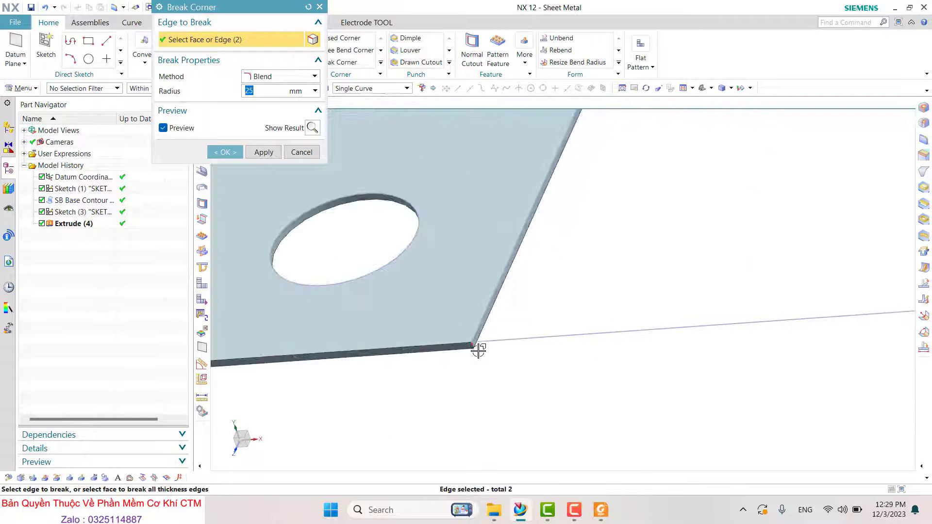
{"action": "scroll", "coordinate": [479, 349], "scroll_direction": "down", "scroll_amount": 2}
{"action": "left_click", "coordinate": [471, 338]}
{"action": "scroll", "coordinate": [471, 339], "scroll_direction": "down", "scroll_amount": 2}
{"action": "scroll", "coordinate": [547, 315], "scroll_direction": "down", "scroll_amount": 3}
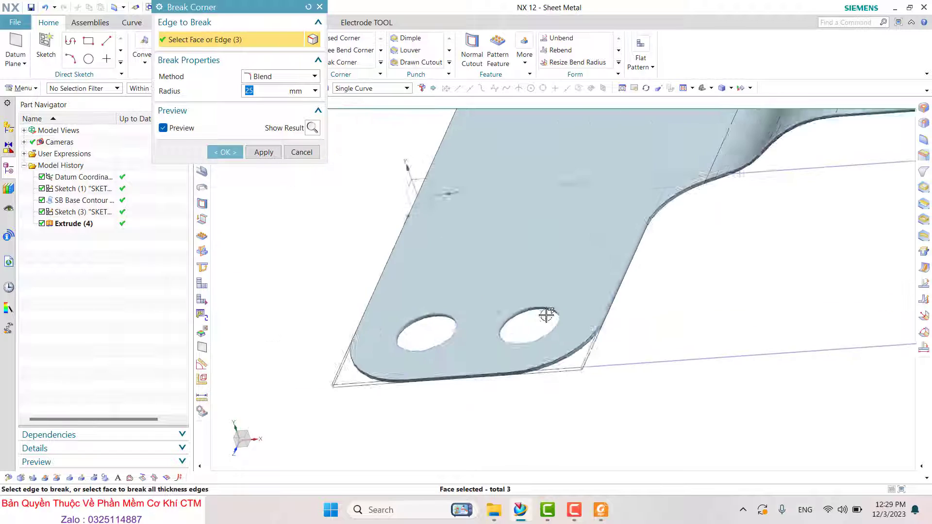
{"action": "scroll", "coordinate": [547, 315], "scroll_direction": "down", "scroll_amount": 2}
{"action": "mouse_move", "coordinate": [547, 316]}
{"action": "middle_mouse_down"}
{"action": "mouse_move", "coordinate": [584, 346]}
{"action": "mouse_move", "coordinate": [558, 312]}
{"action": "middle_mouse_up"}
{"action": "scroll", "coordinate": [583, 346], "scroll_direction": "up", "scroll_amount": 3}
{"action": "scroll", "coordinate": [558, 313], "scroll_direction": "up", "scroll_amount": 2}
{"action": "scroll", "coordinate": [554, 314], "scroll_direction": "up", "scroll_amount": 1}
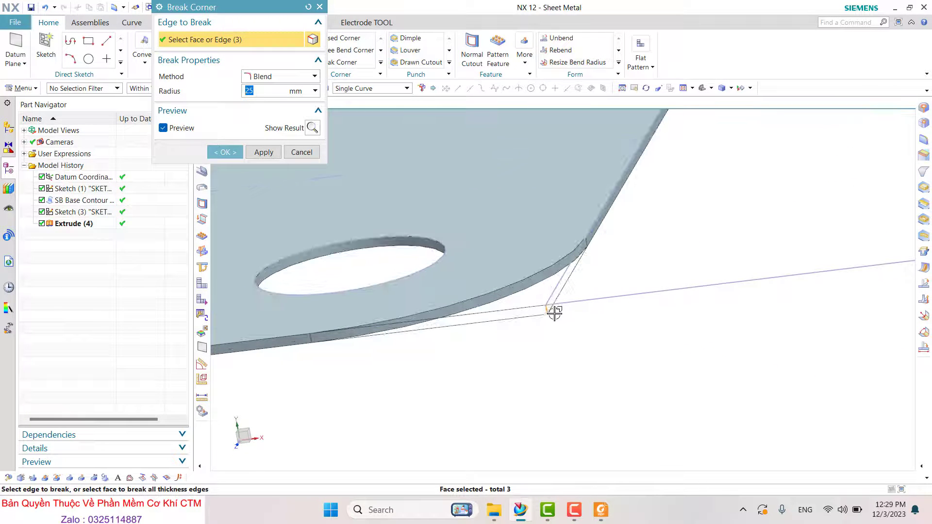
{"action": "left_click", "coordinate": [547, 310], "text": "shift"}
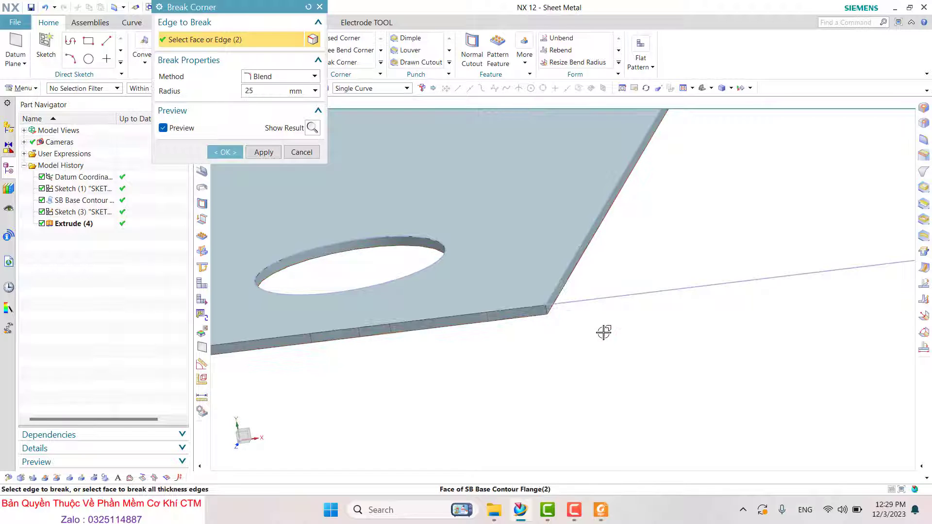
{"action": "scroll", "coordinate": [601, 327], "scroll_direction": "down", "scroll_amount": 2}
{"action": "scroll", "coordinate": [574, 332], "scroll_direction": "up", "scroll_amount": 2}
Step: Add the remaining corner edges, five in total, and apply the 25 mm break corner
{"action": "left_click", "coordinate": [573, 328]}
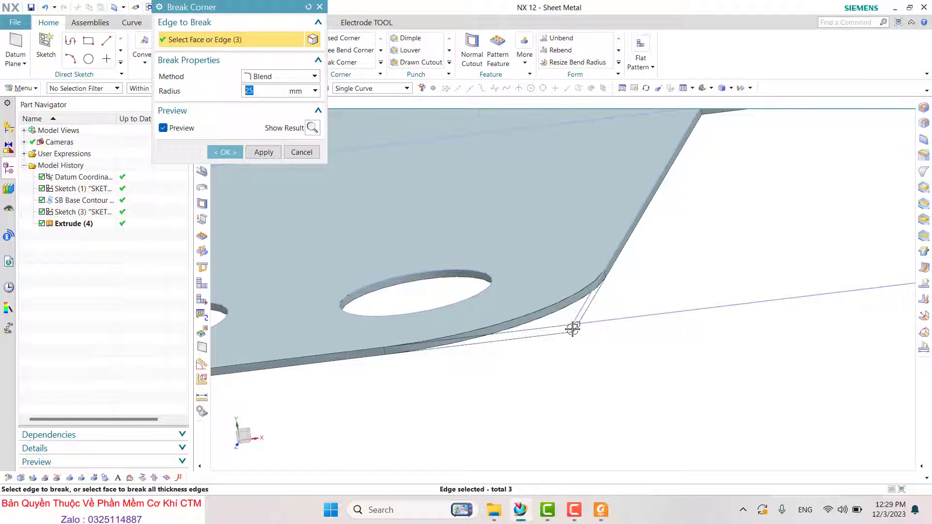
{"action": "scroll", "coordinate": [641, 332], "scroll_direction": "down", "scroll_amount": 5}
{"action": "scroll", "coordinate": [611, 351], "scroll_direction": "up", "scroll_amount": 2}
{"action": "scroll", "coordinate": [558, 413], "scroll_direction": "up", "scroll_amount": 2}
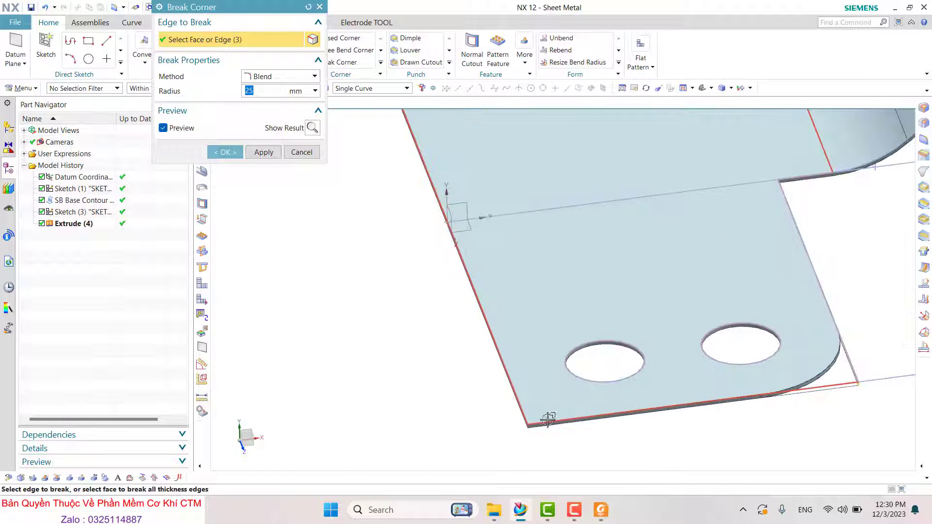
{"action": "scroll", "coordinate": [534, 434], "scroll_direction": "up", "scroll_amount": 2}
{"action": "scroll", "coordinate": [459, 432], "scroll_direction": "up", "scroll_amount": 2}
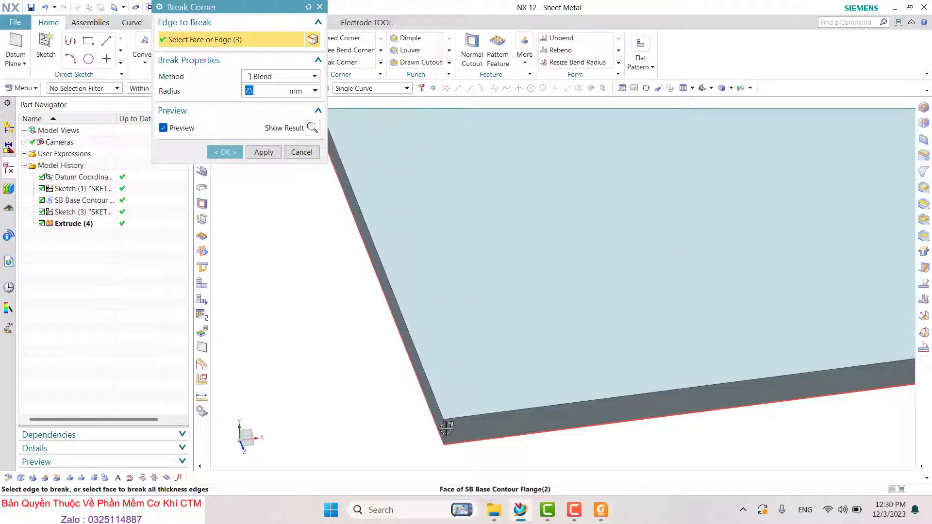
{"action": "scroll", "coordinate": [441, 430], "scroll_direction": "up", "scroll_amount": 1}
{"action": "scroll", "coordinate": [437, 430], "scroll_direction": "up", "scroll_amount": 1}
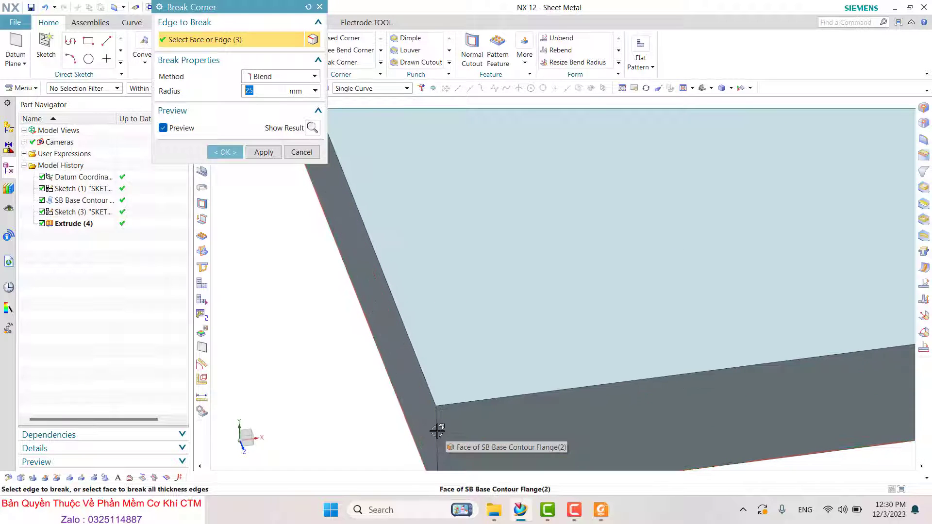
{"action": "left_click", "coordinate": [454, 375]}
{"action": "scroll", "coordinate": [475, 375], "scroll_direction": "down", "scroll_amount": 2}
{"action": "scroll", "coordinate": [518, 356], "scroll_direction": "down", "scroll_amount": 2}
{"action": "scroll", "coordinate": [425, 288], "scroll_direction": "down", "scroll_amount": 2}
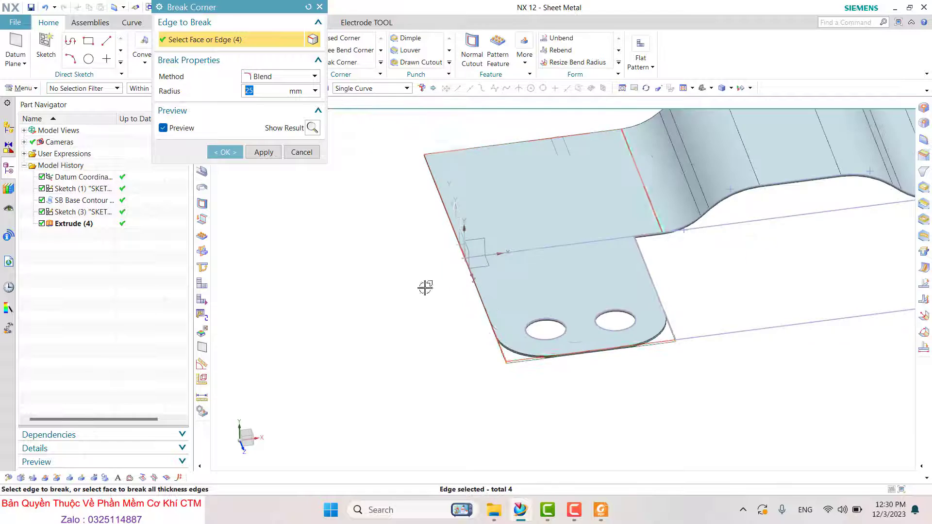
{"action": "scroll", "coordinate": [425, 288], "scroll_direction": "down", "scroll_amount": 2}
{"action": "scroll", "coordinate": [566, 250], "scroll_direction": "up", "scroll_amount": 3}
{"action": "mouse_move", "coordinate": [566, 249]}
{"action": "middle_mouse_down"}
{"action": "mouse_move", "coordinate": [541, 260]}
{"action": "mouse_move", "coordinate": [537, 235]}
{"action": "middle_mouse_up"}
{"action": "scroll", "coordinate": [590, 252], "scroll_direction": "up", "scroll_amount": 3}
{"action": "scroll", "coordinate": [467, 177], "scroll_direction": "up", "scroll_amount": 2}
{"action": "left_click", "coordinate": [468, 171]}
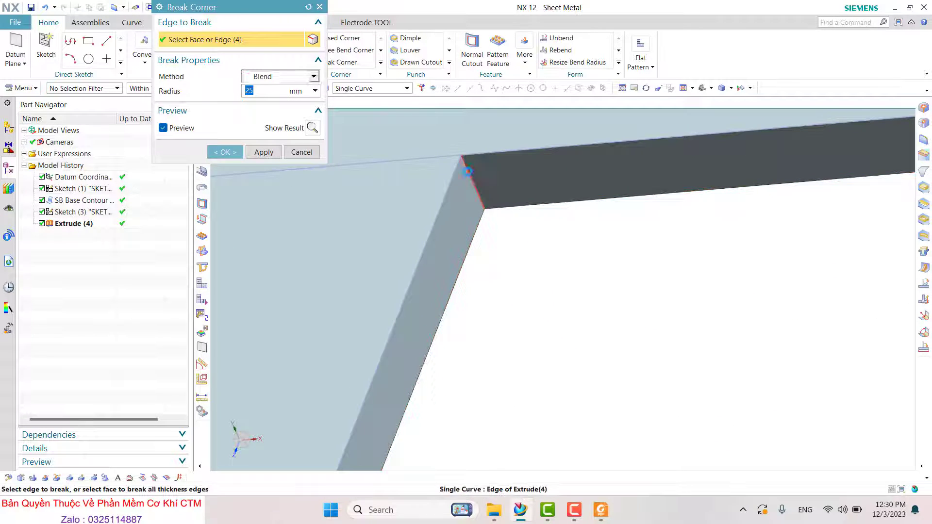
{"action": "scroll", "coordinate": [539, 249], "scroll_direction": "down", "scroll_amount": 3}
{"action": "scroll", "coordinate": [539, 262], "scroll_direction": "down", "scroll_amount": 2}
{"action": "mouse_move", "coordinate": [539, 262]}
{"action": "middle_mouse_down"}
{"action": "mouse_move", "coordinate": [582, 275]}
{"action": "mouse_move", "coordinate": [564, 265]}
{"action": "middle_mouse_up"}
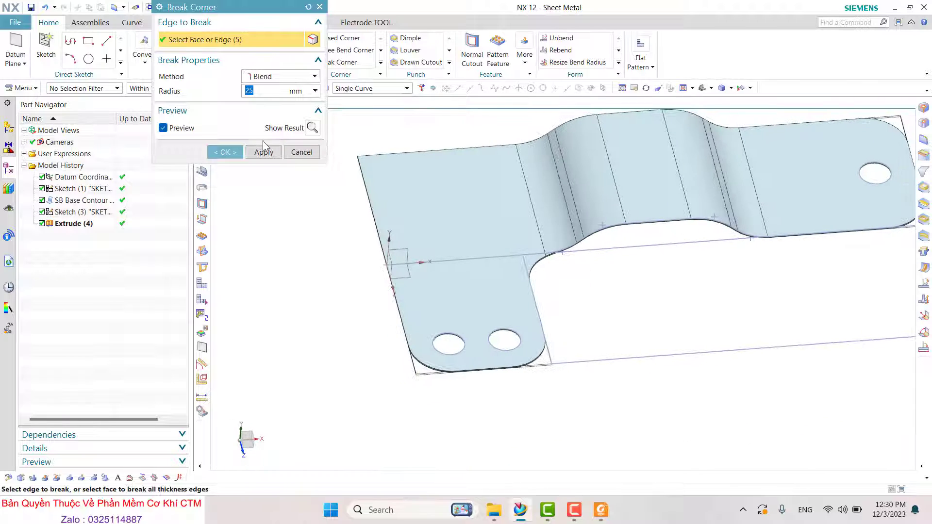
{"action": "left_click", "coordinate": [262, 152]}
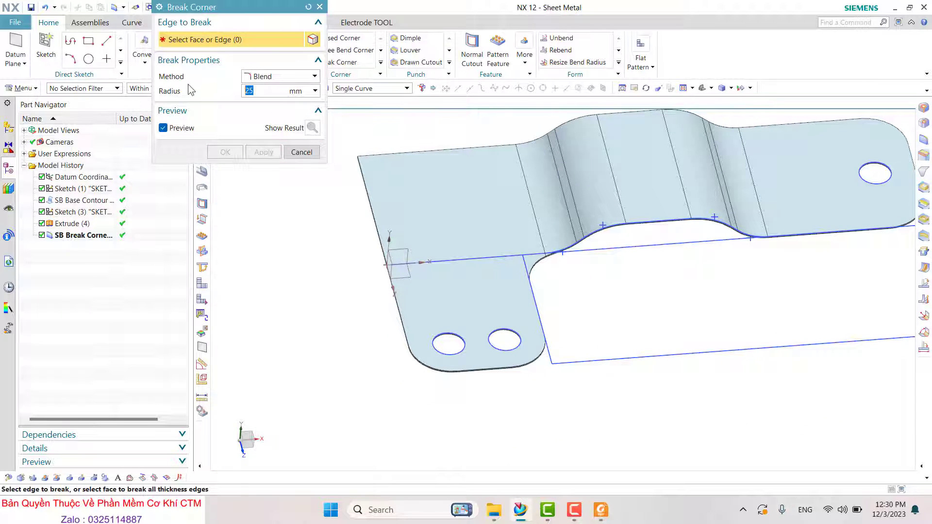
Step: Round the L's large corner edge with a 60 mm break corner
{"action": "type", "text": "60"}
{"action": "key", "text": "Return"}
{"action": "mouse_move", "coordinate": [355, 139]}
{"action": "middle_mouse_down"}
{"action": "mouse_move", "coordinate": [403, 178]}
{"action": "mouse_move", "coordinate": [387, 198]}
{"action": "middle_mouse_up"}
{"action": "scroll", "coordinate": [379, 270], "scroll_direction": "up", "scroll_amount": 3}
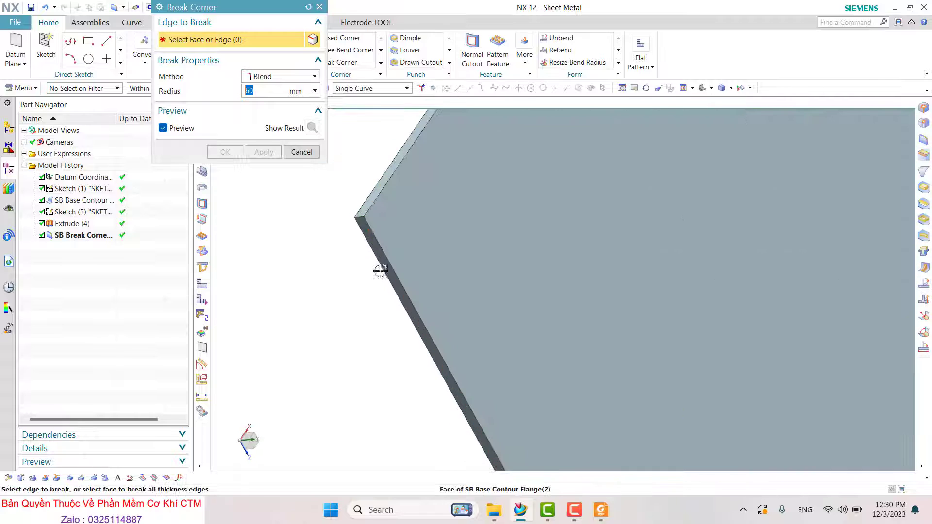
{"action": "left_click", "coordinate": [355, 214]}
{"action": "middle_click", "coordinate": [359, 210]}
{"action": "scroll", "coordinate": [498, 276], "scroll_direction": "down", "scroll_amount": 3}
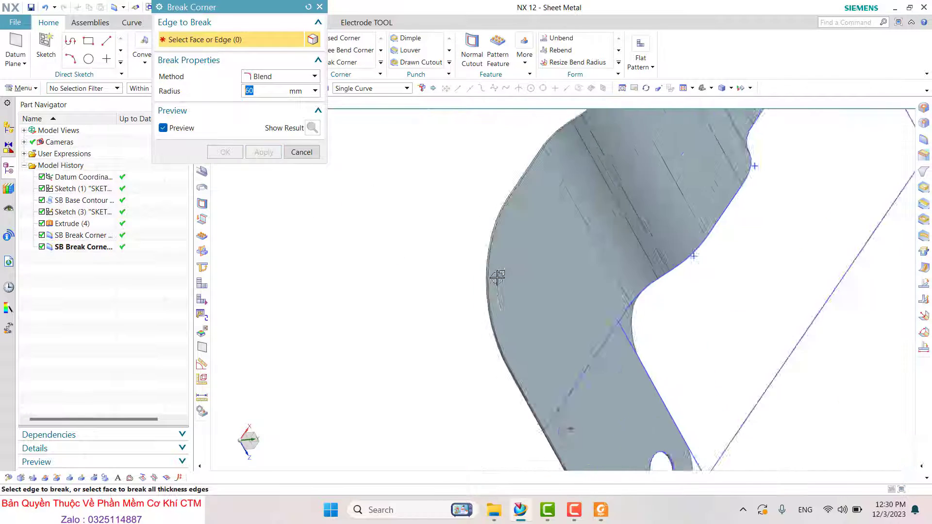
{"action": "scroll", "coordinate": [498, 277], "scroll_direction": "down", "scroll_amount": 3}
{"action": "mouse_move", "coordinate": [517, 228]}
{"action": "middle_mouse_down"}
{"action": "mouse_move", "coordinate": [470, 161]}
{"action": "mouse_move", "coordinate": [462, 179]}
{"action": "mouse_move", "coordinate": [437, 173]}
{"action": "mouse_move", "coordinate": [418, 185]}
{"action": "middle_mouse_up"}
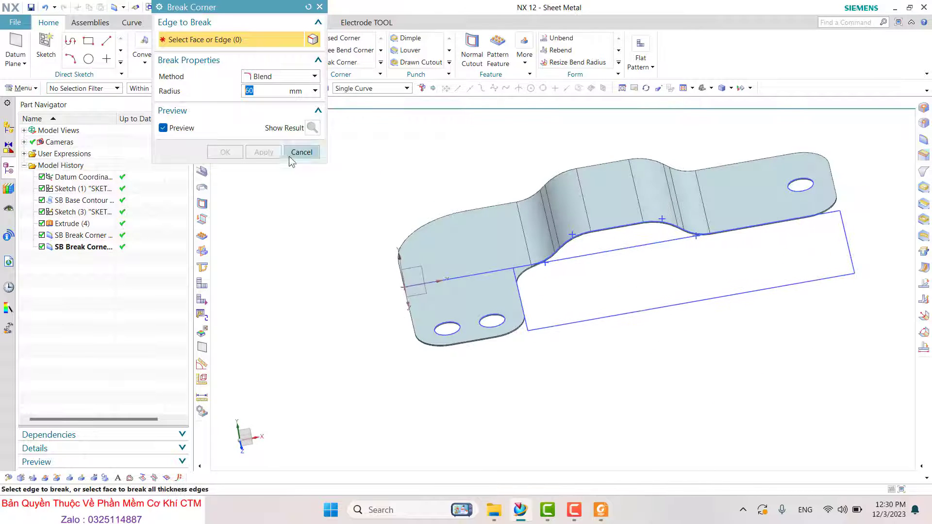
Step: Close the Break Corner tool and hide the leftover sketch curves
{"action": "left_click", "coordinate": [299, 151]}
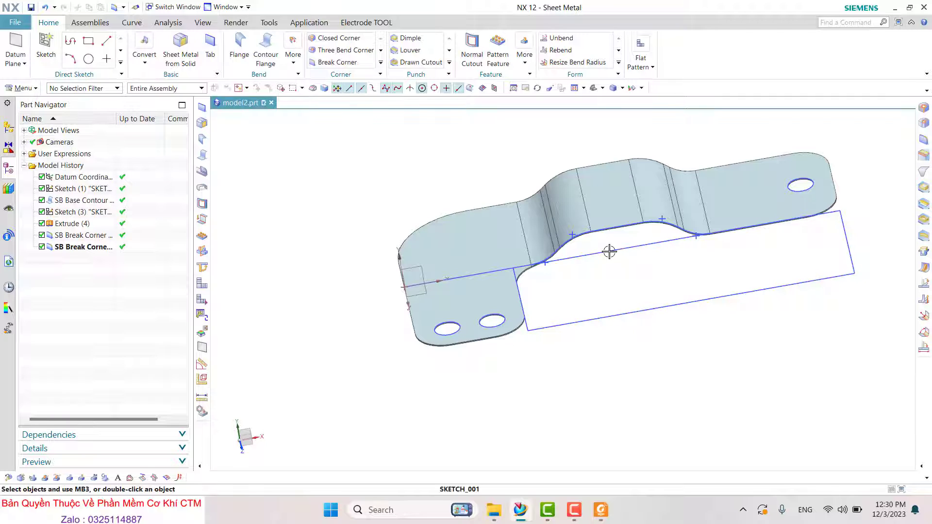
{"action": "left_click", "coordinate": [490, 273]}
{"action": "left_click", "coordinate": [508, 257]}
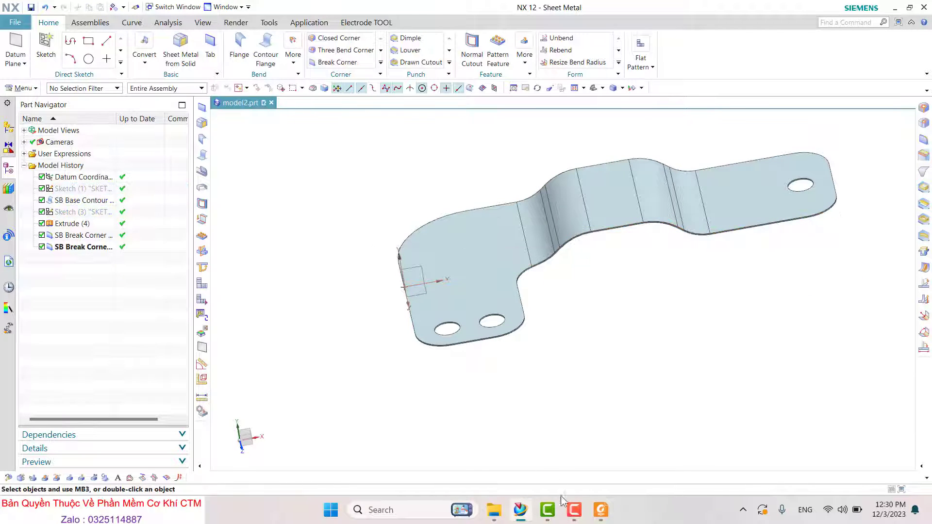
{"action": "mouse_move", "coordinate": [602, 510]}
{"action": "left_click", "coordinate": [565, 453]}
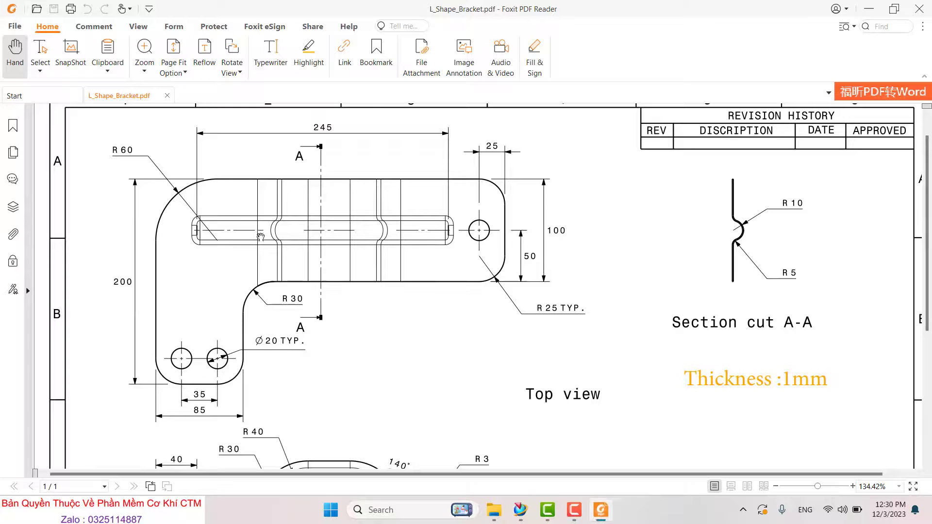
{"action": "scroll", "coordinate": [349, 348], "scroll_direction": "down", "scroll_amount": 5}
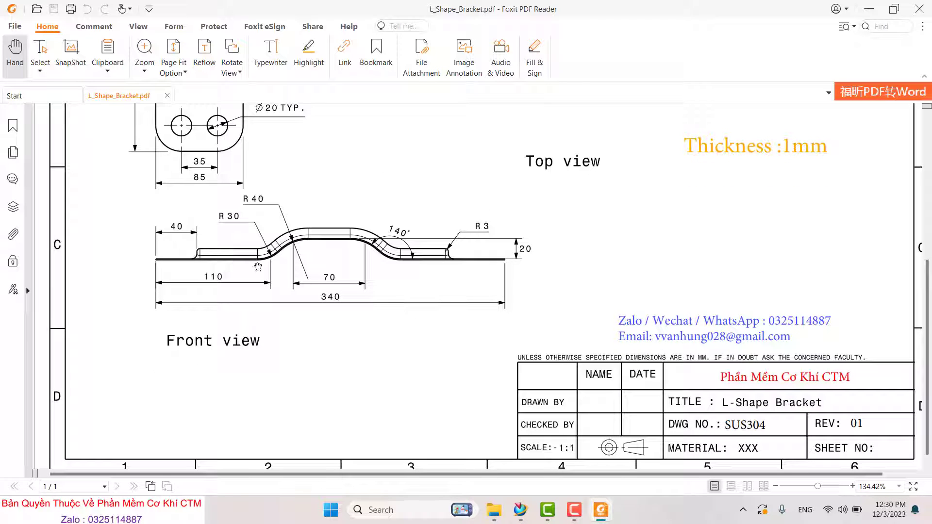
{"action": "scroll", "coordinate": [481, 301], "scroll_direction": "up", "scroll_amount": 4}
{"action": "scroll", "coordinate": [481, 300], "scroll_direction": "up", "scroll_amount": 1}
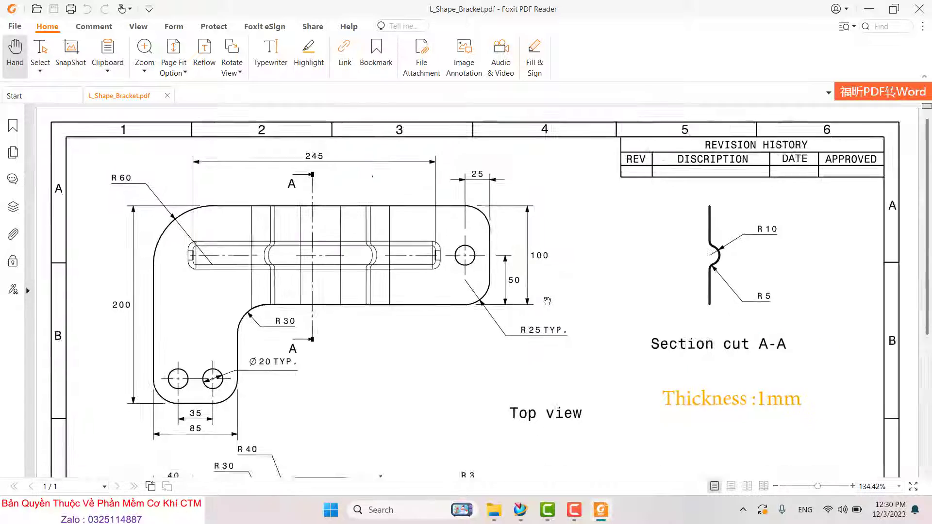
{"action": "scroll", "coordinate": [542, 302], "scroll_direction": "down", "scroll_amount": 3, "text": "ctrl"}
{"action": "scroll", "coordinate": [597, 438], "scroll_direction": "up", "scroll_amount": 3, "text": "ctrl"}
{"action": "scroll", "coordinate": [492, 375], "scroll_direction": "down", "scroll_amount": 1, "text": "ctrl"}
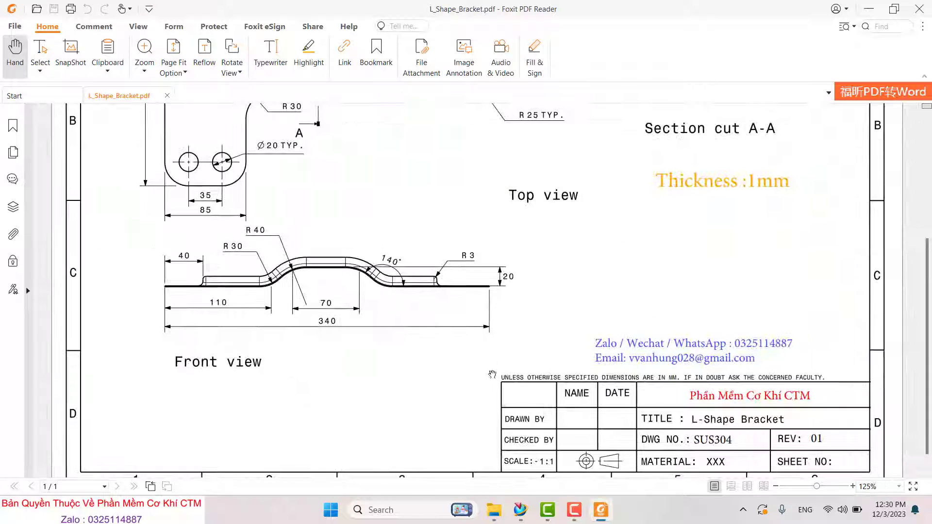
{"action": "scroll", "coordinate": [292, 305], "scroll_direction": "up", "scroll_amount": 2}
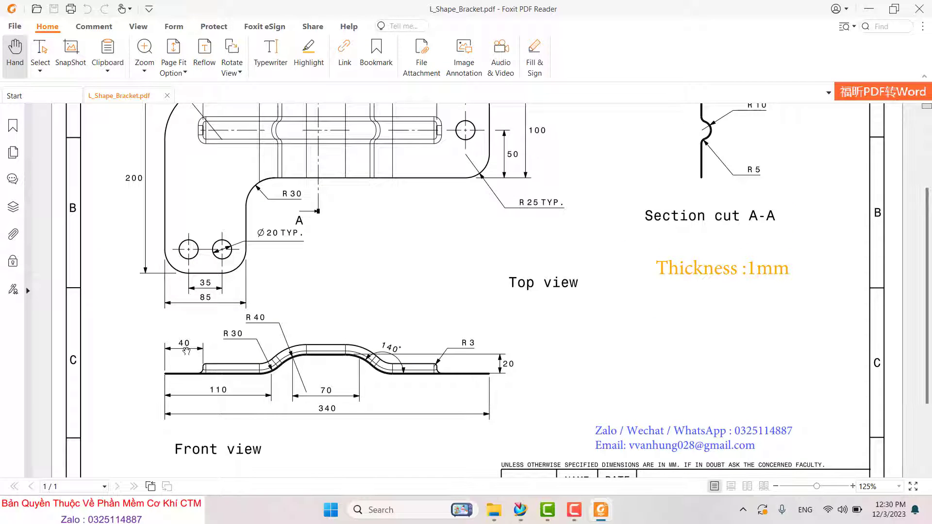
{"action": "scroll", "coordinate": [197, 371], "scroll_direction": "up", "scroll_amount": 1, "text": "ctrl"}
{"action": "scroll", "coordinate": [171, 220], "scroll_direction": "up", "scroll_amount": 3}
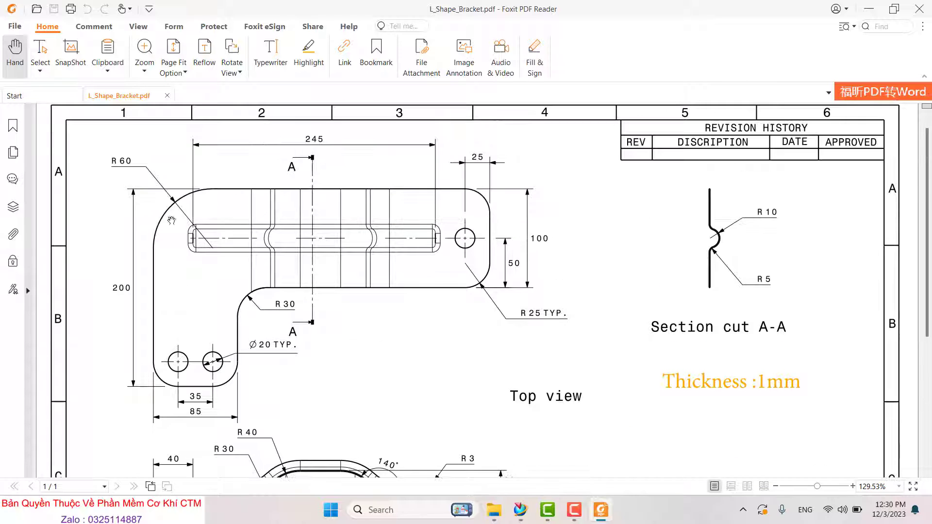
{"action": "scroll", "coordinate": [334, 293], "scroll_direction": "up", "scroll_amount": 1}
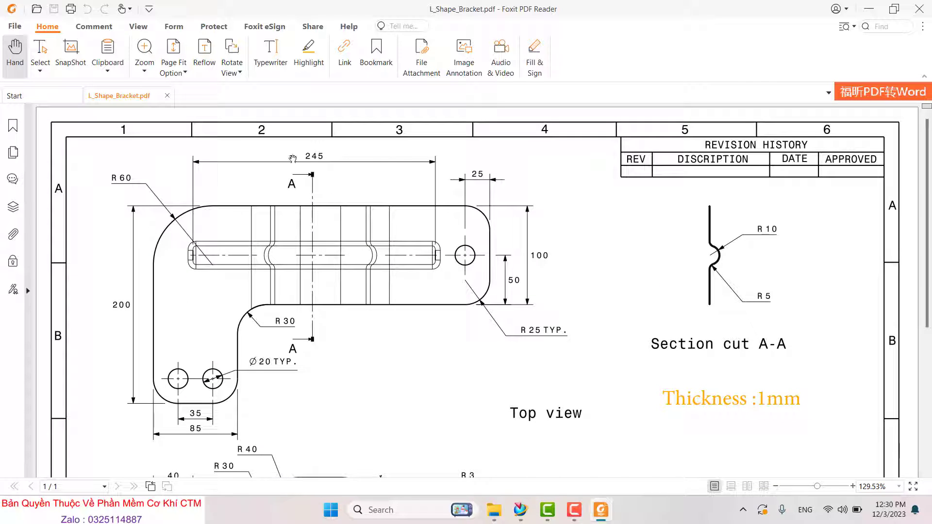
{"action": "left_click", "coordinate": [869, 13]}
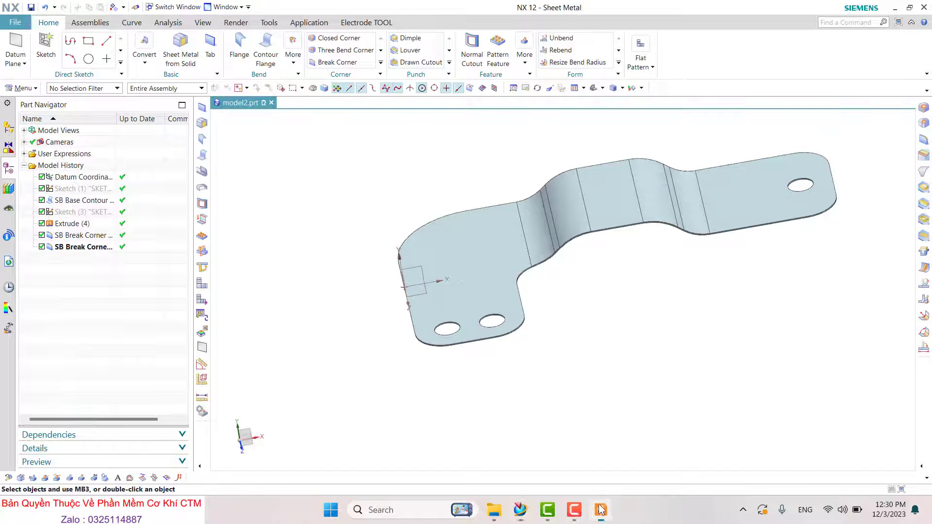
{"action": "left_click", "coordinate": [601, 510]}
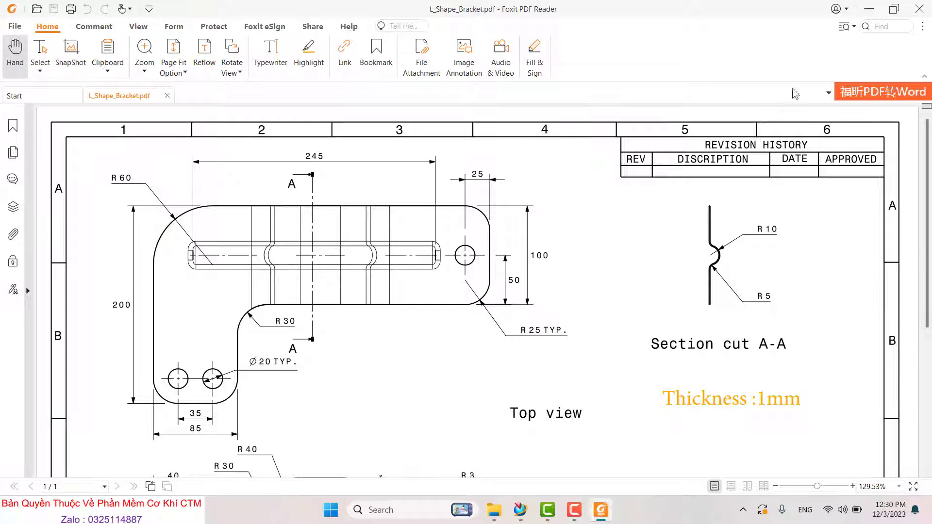
{"action": "left_click", "coordinate": [869, 11]}
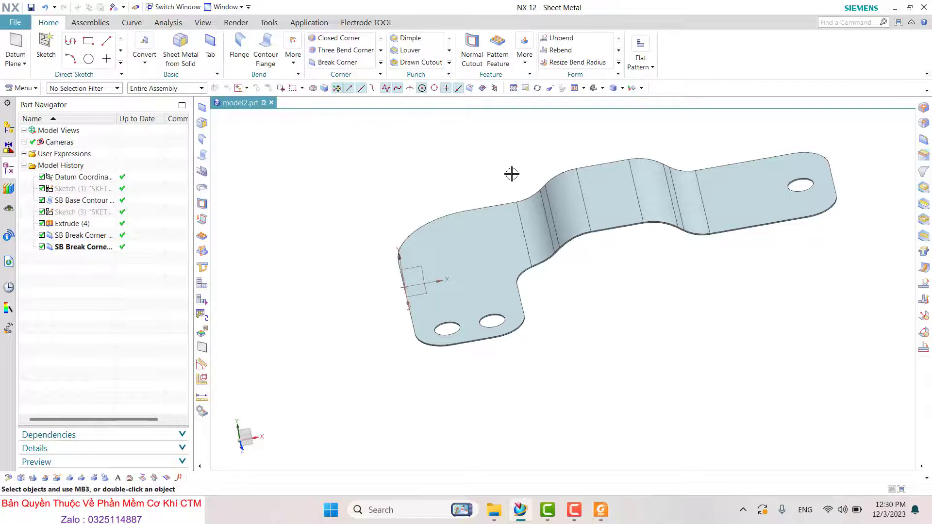
{"action": "middle_click_drag", "start_coordinate": [512, 174], "coordinate": [515, 113]}
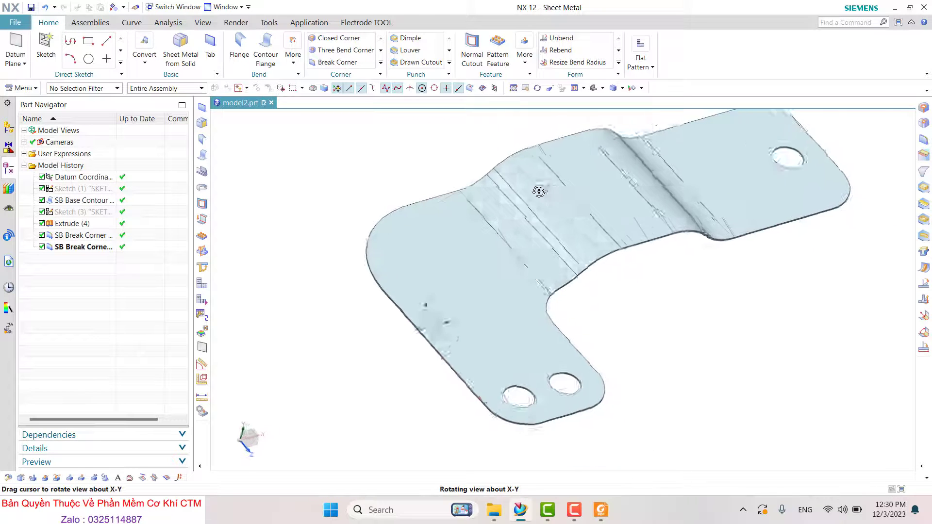
{"action": "left_click", "coordinate": [524, 68]}
{"action": "left_click", "coordinate": [457, 167]}
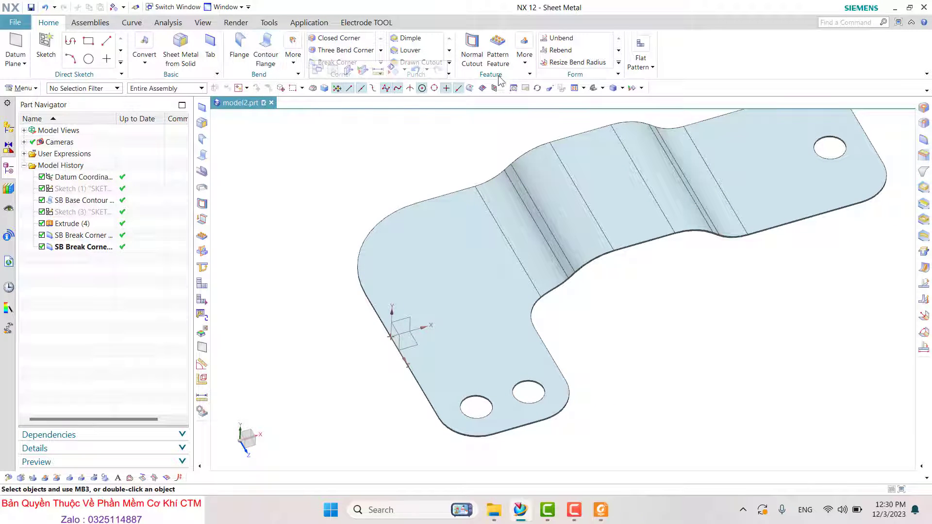
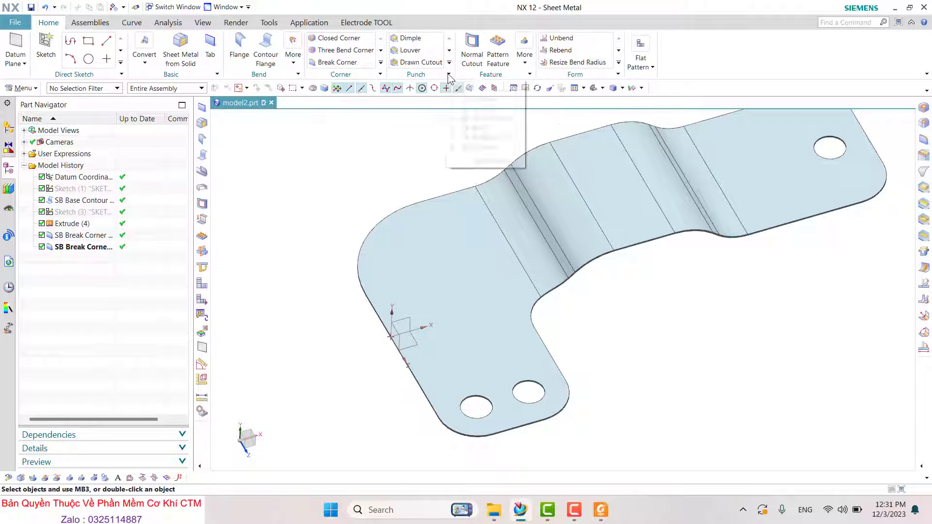
Step: Browse the punch feature list and check the bracket's profile in the F8 edge-on view
{"action": "left_click", "coordinate": [449, 74]}
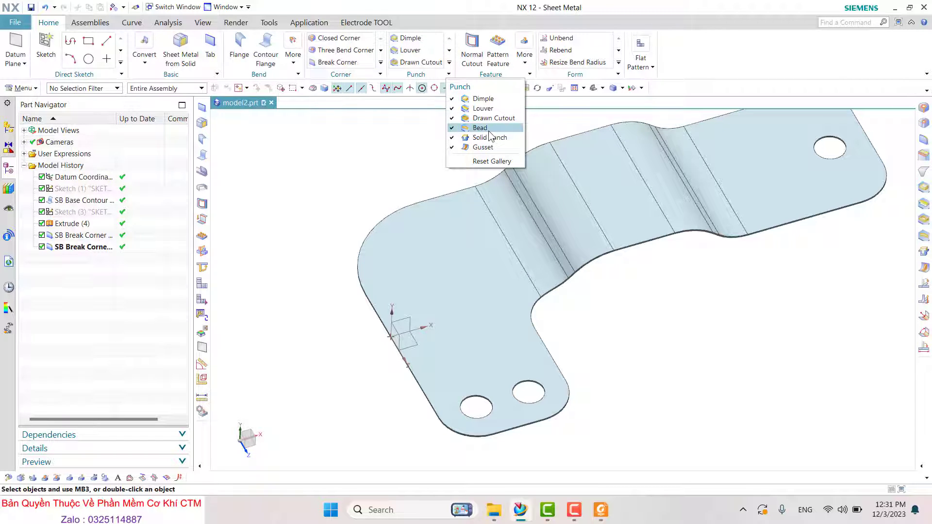
{"action": "left_click", "coordinate": [422, 83]}
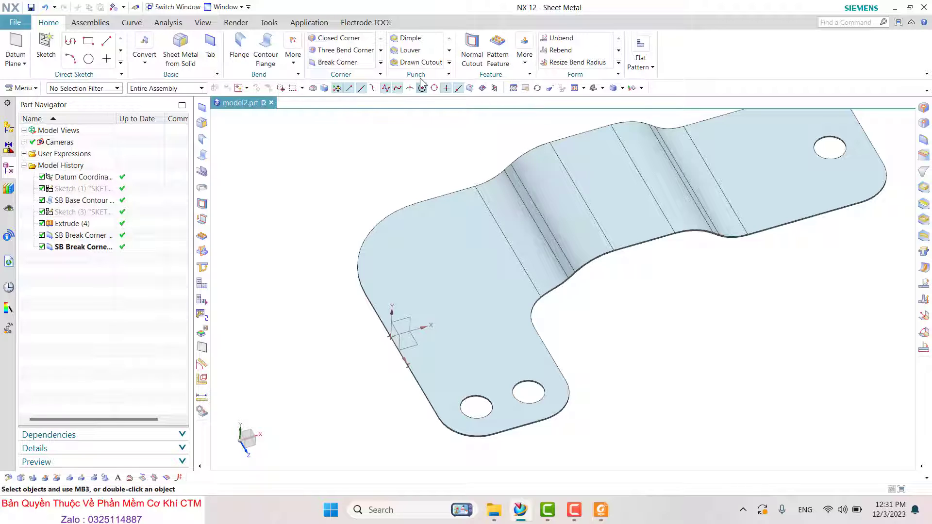
{"action": "left_click", "coordinate": [449, 63]}
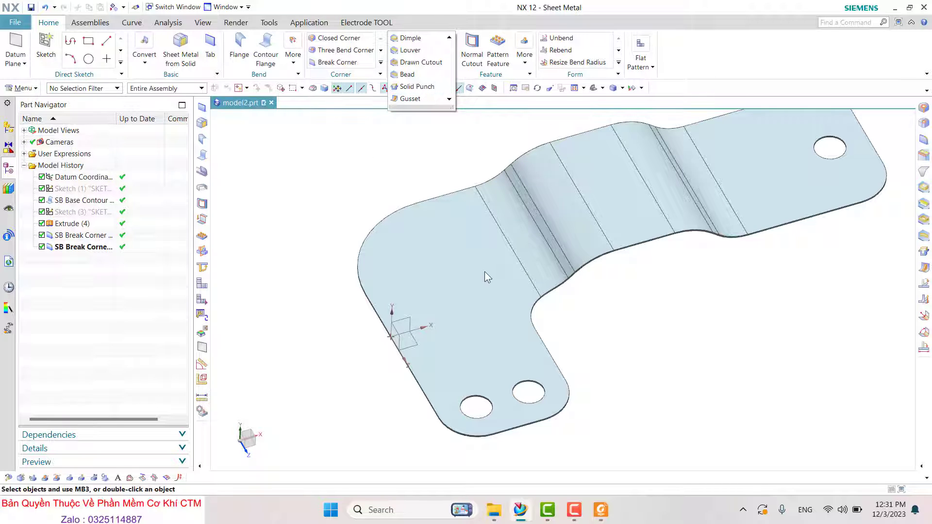
{"action": "left_click", "coordinate": [364, 179]}
{"action": "mouse_move", "coordinate": [561, 293]}
{"action": "middle_mouse_down"}
{"action": "mouse_move", "coordinate": [550, 278]}
{"action": "mouse_move", "coordinate": [577, 302]}
{"action": "middle_mouse_up"}
{"action": "key", "text": "F8"}
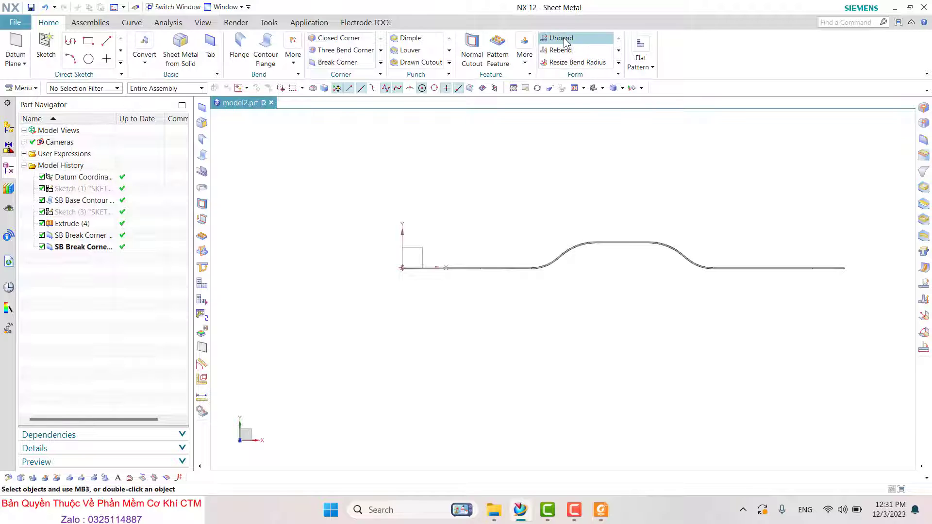
{"action": "mouse_move", "coordinate": [528, 173]}
{"action": "middle_mouse_down"}
{"action": "mouse_move", "coordinate": [507, 209]}
{"action": "mouse_move", "coordinate": [534, 200]}
{"action": "middle_mouse_up"}
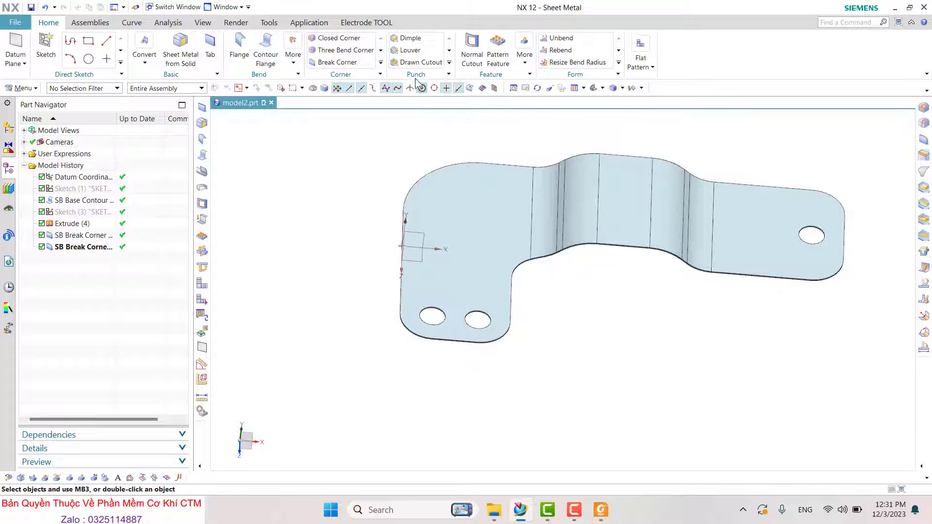
{"action": "left_click", "coordinate": [449, 63]}
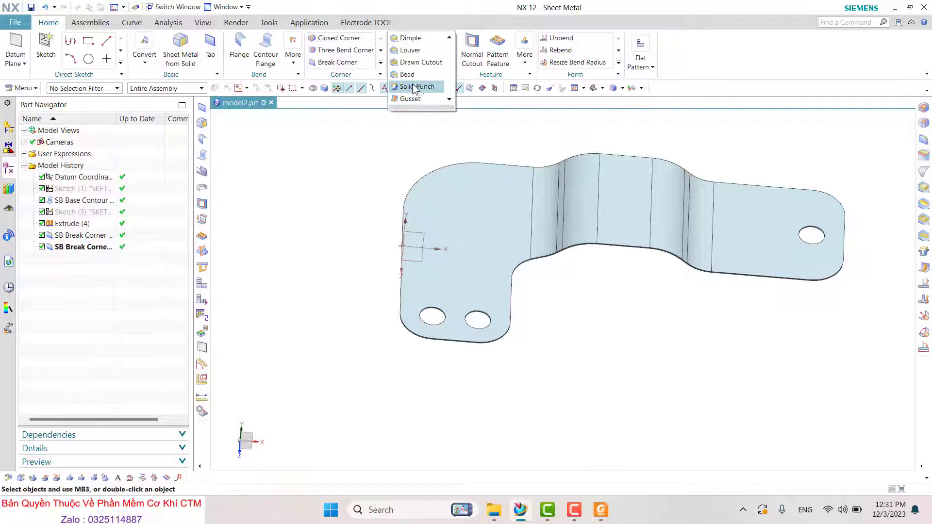
{"action": "left_click", "coordinate": [338, 238]}
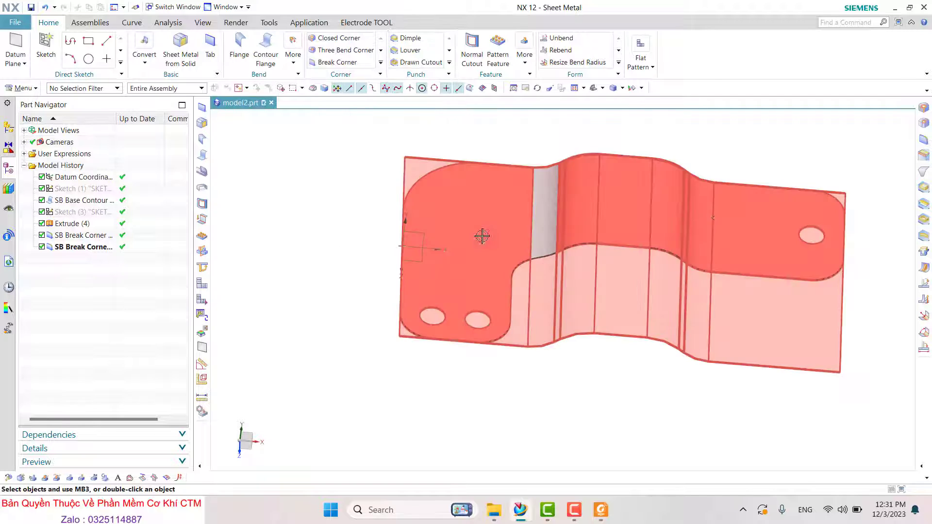
Step: Start Unbend with the L-shaped flat end fixed and pick the first bend faces
{"action": "left_click", "coordinate": [562, 38]}
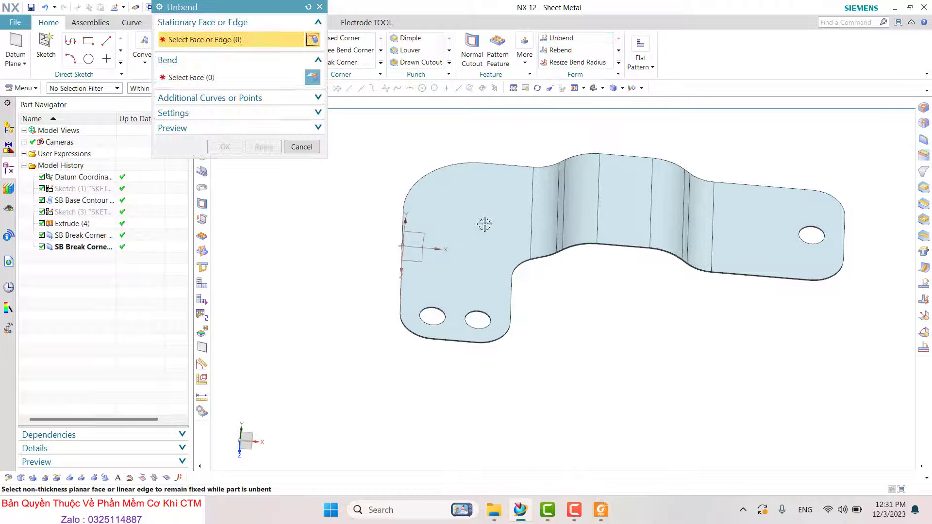
{"action": "left_click", "coordinate": [479, 200]}
{"action": "left_click", "coordinate": [549, 210]}
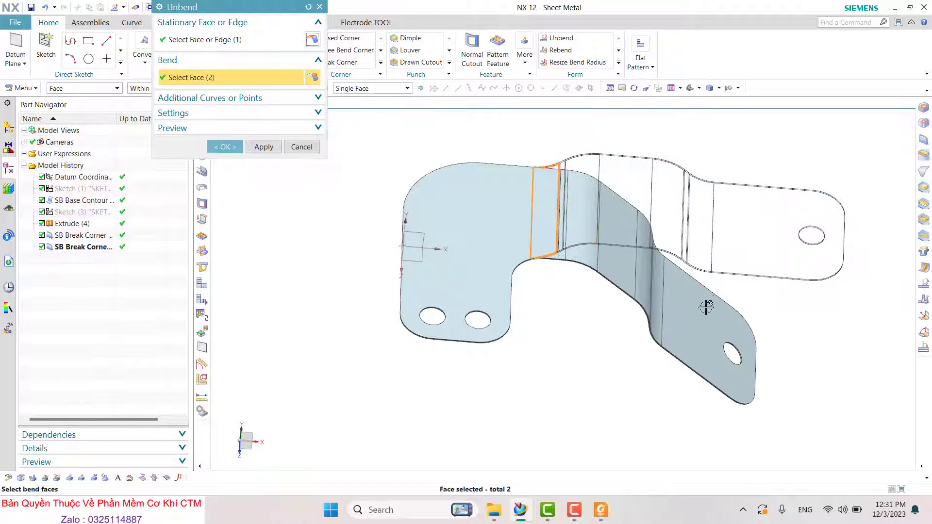
{"action": "middle_click_drag", "start_coordinate": [598, 279], "coordinate": [699, 234]}
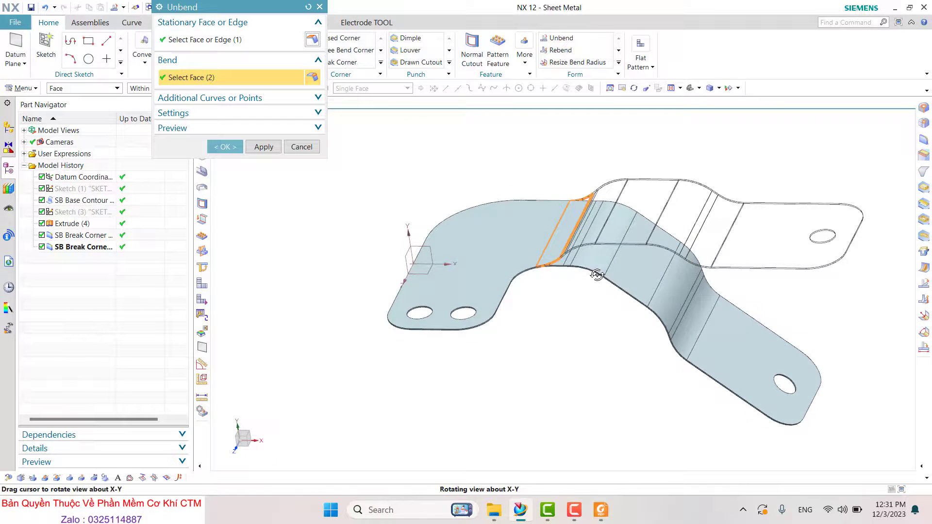
{"action": "left_click", "coordinate": [710, 237]}
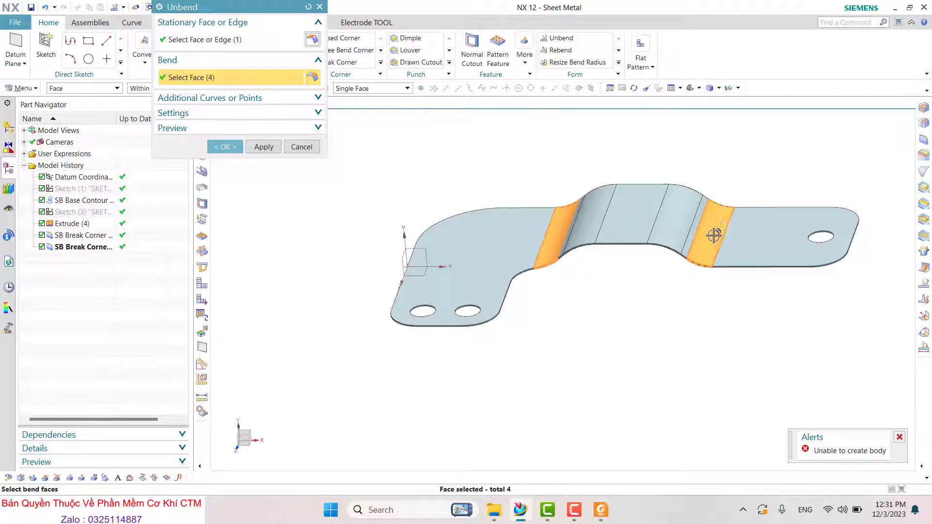
{"action": "left_click", "coordinate": [714, 235]}
{"action": "left_click", "coordinate": [667, 208]}
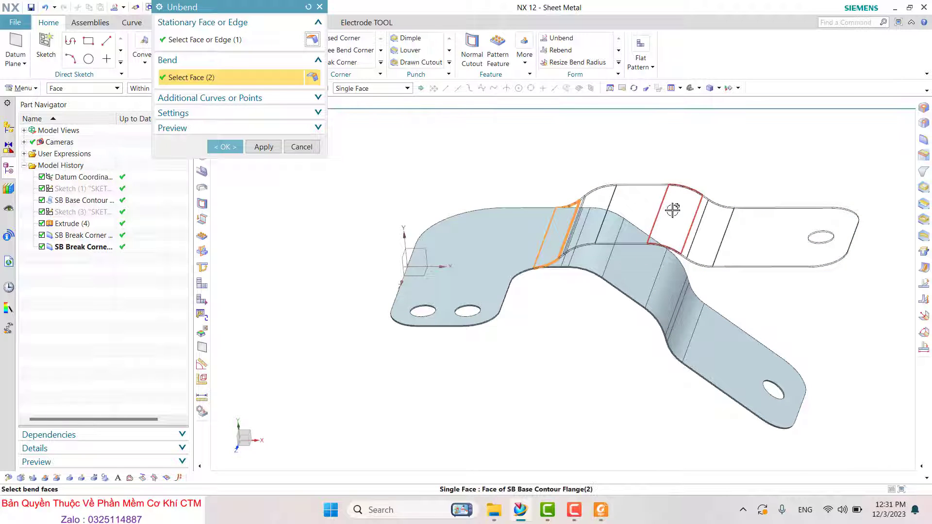
{"action": "left_click", "coordinate": [687, 229]}
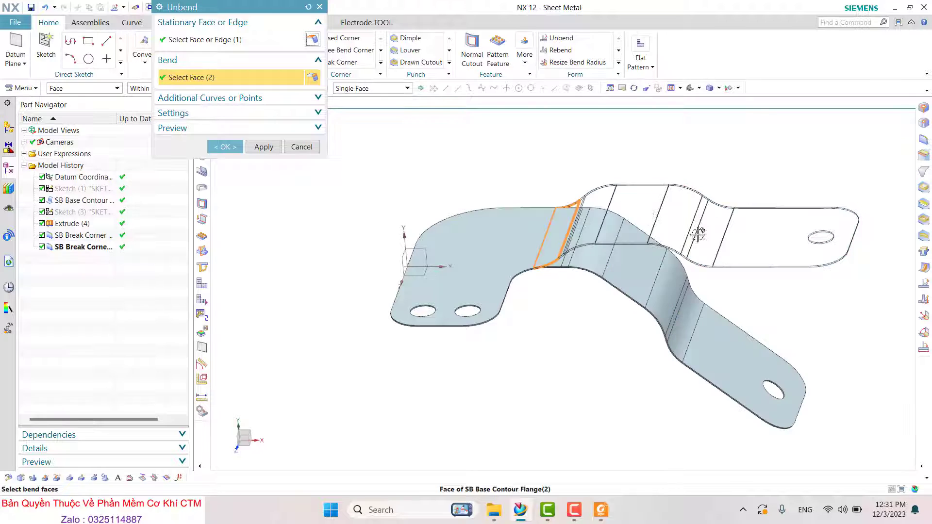
Step: Add the bead-side and remaining bend faces and apply the Unbend
{"action": "middle_click_drag", "start_coordinate": [577, 225], "coordinate": [594, 263]}
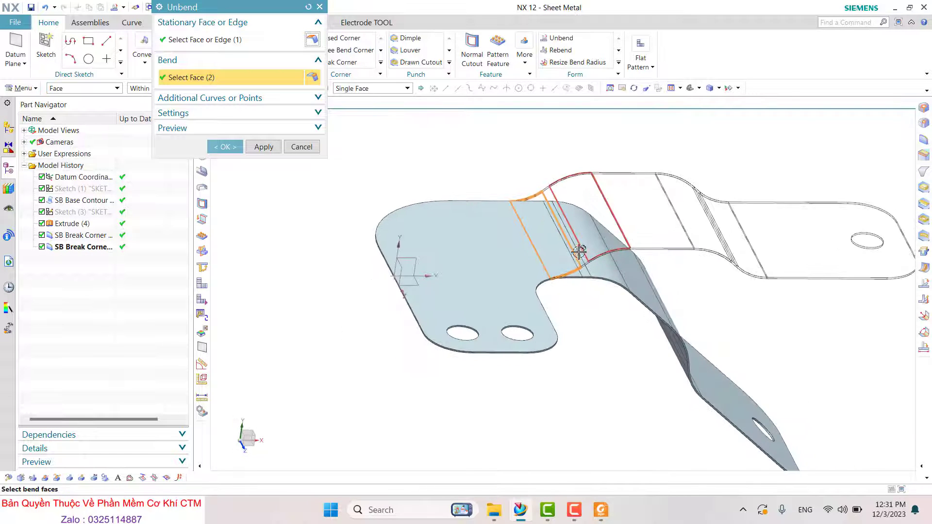
{"action": "scroll", "coordinate": [594, 262], "scroll_direction": "up", "scroll_amount": 5}
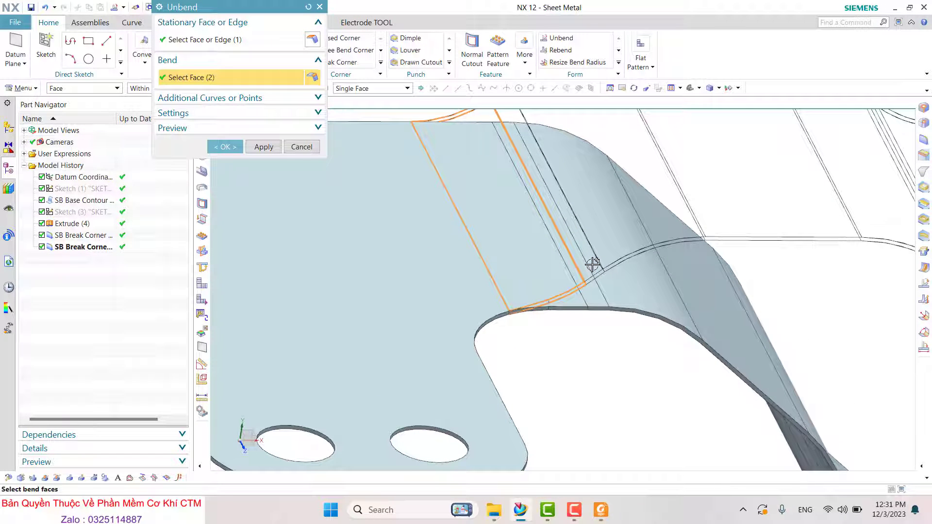
{"action": "left_click", "coordinate": [593, 265]}
{"action": "scroll", "coordinate": [593, 262], "scroll_direction": "down", "scroll_amount": 5}
{"action": "middle_click_drag", "start_coordinate": [592, 213], "coordinate": [593, 203]}
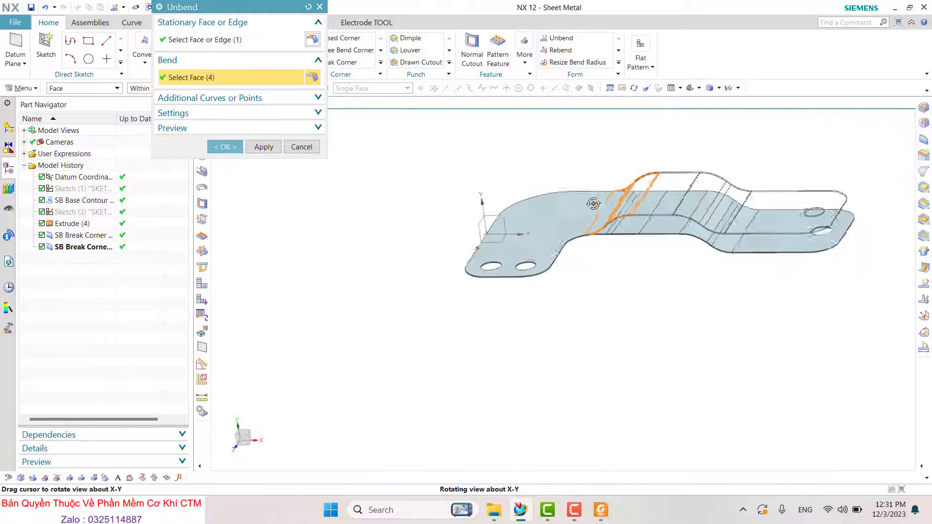
{"action": "scroll", "coordinate": [593, 203], "scroll_direction": "up", "scroll_amount": 3}
{"action": "scroll", "coordinate": [680, 170], "scroll_direction": "up", "scroll_amount": 3}
{"action": "left_click", "coordinate": [724, 146]}
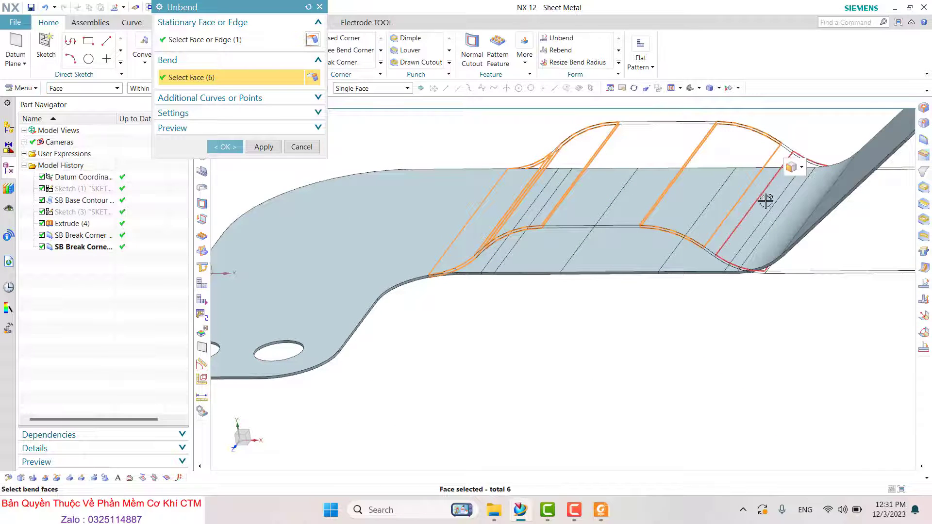
{"action": "scroll", "coordinate": [766, 200], "scroll_direction": "down", "scroll_amount": 5}
{"action": "middle_click_drag", "start_coordinate": [750, 235], "coordinate": [755, 224]}
{"action": "scroll", "coordinate": [747, 234], "scroll_direction": "up", "scroll_amount": 5}
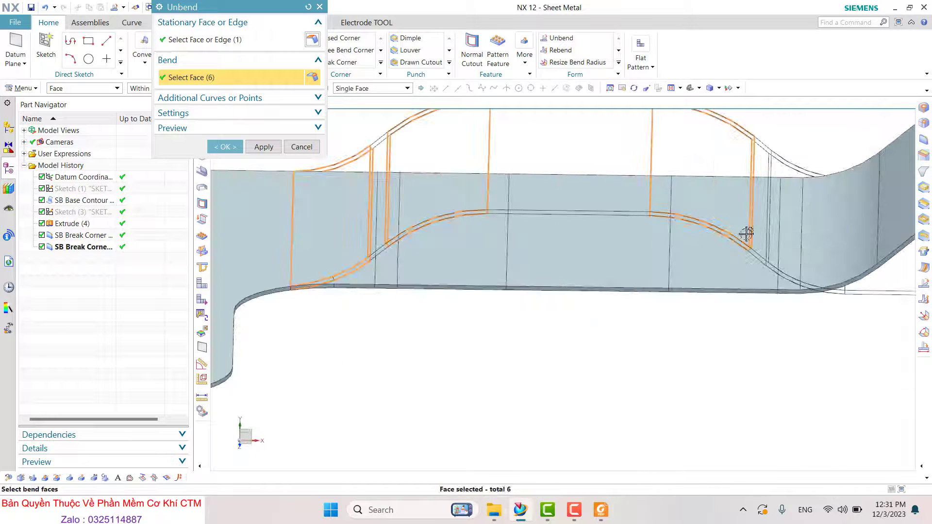
{"action": "scroll", "coordinate": [746, 234], "scroll_direction": "up", "scroll_amount": 2}
{"action": "left_click", "coordinate": [808, 267]}
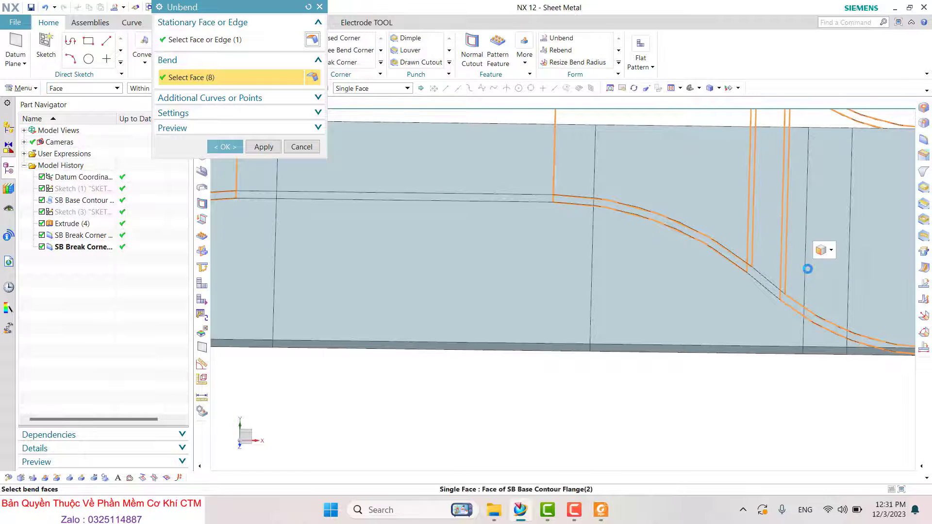
{"action": "scroll", "coordinate": [808, 267], "scroll_direction": "down", "scroll_amount": 5}
{"action": "mouse_move", "coordinate": [683, 191]}
{"action": "middle_mouse_down"}
{"action": "mouse_move", "coordinate": [670, 182]}
{"action": "mouse_move", "coordinate": [632, 214]}
{"action": "middle_mouse_up"}
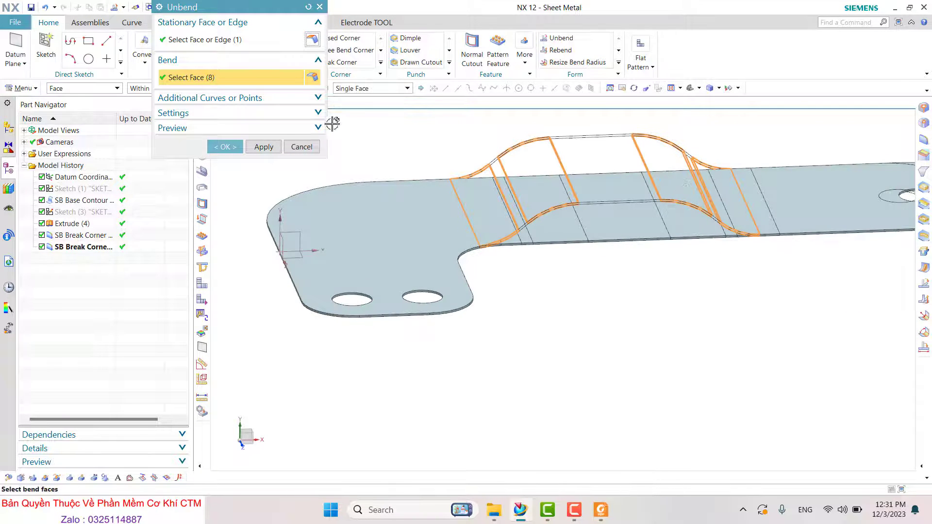
{"action": "left_click", "coordinate": [225, 146]}
{"action": "mouse_move", "coordinate": [576, 326]}
{"action": "middle_mouse_down"}
{"action": "mouse_move", "coordinate": [474, 213]}
{"action": "mouse_move", "coordinate": [485, 257]}
{"action": "mouse_move", "coordinate": [487, 246]}
{"action": "middle_mouse_up"}
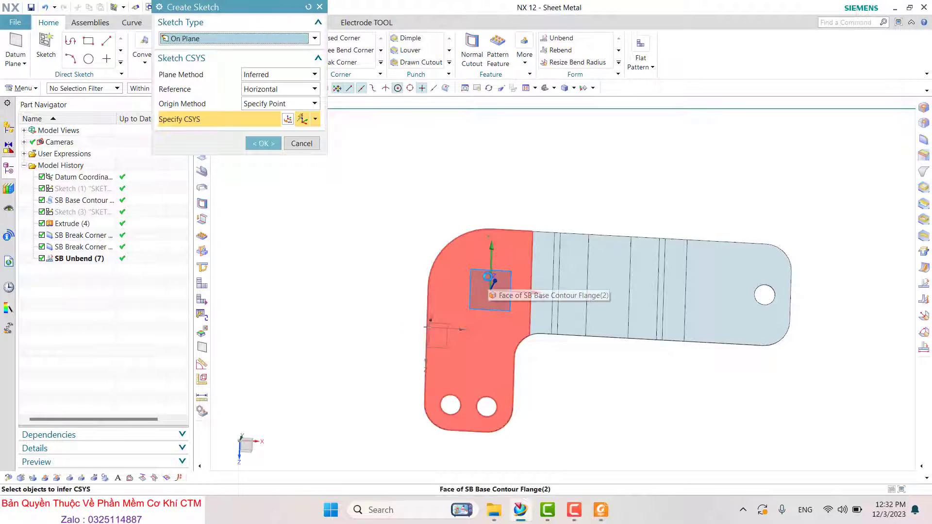
Step: Start a new sketch on the top face of the flattened bracket
{"action": "left_click", "coordinate": [488, 278]}
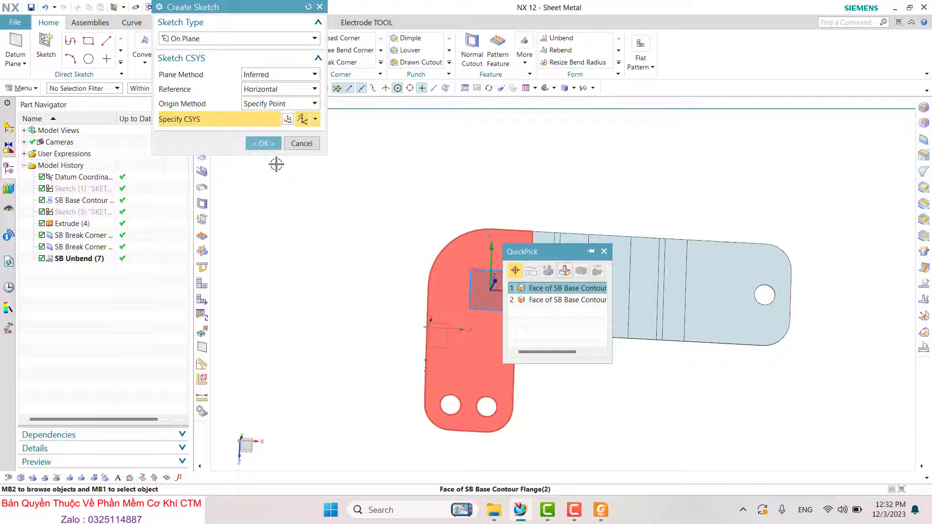
{"action": "left_click", "coordinate": [516, 288]}
{"action": "left_click", "coordinate": [260, 144]}
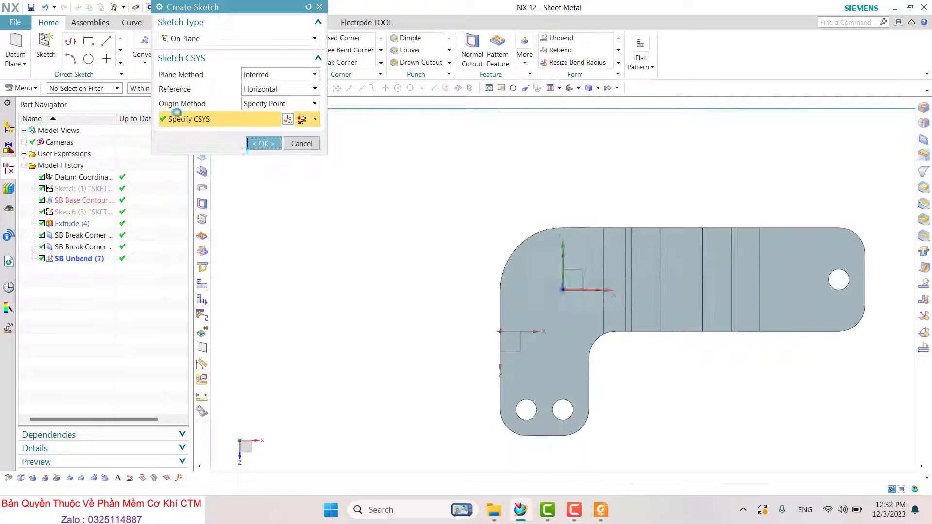
Step: Draw a horizontal line from XC 220, YC 20 and pick its left end for Rapid Dimension
{"action": "left_click", "coordinate": [130, 41]}
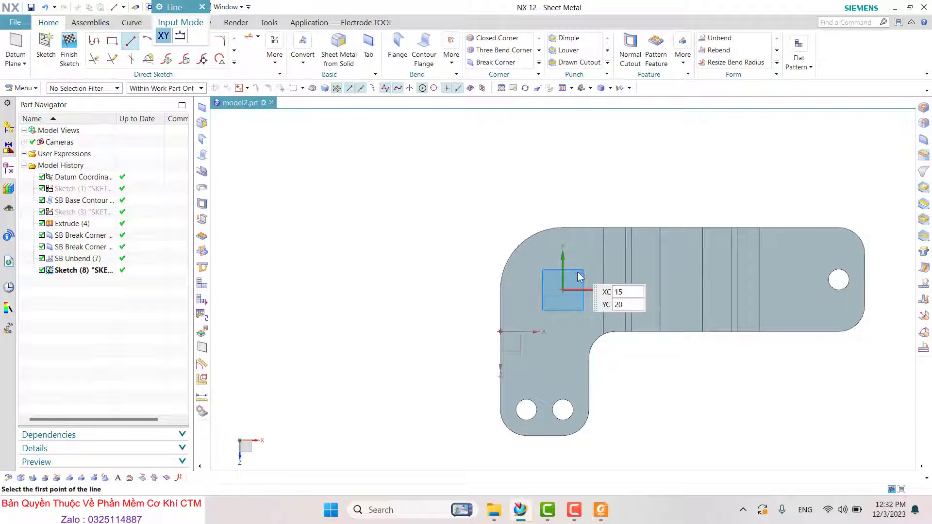
{"action": "scroll", "coordinate": [583, 272], "scroll_direction": "up", "scroll_amount": 1}
{"action": "scroll", "coordinate": [489, 255], "scroll_direction": "down", "scroll_amount": 1}
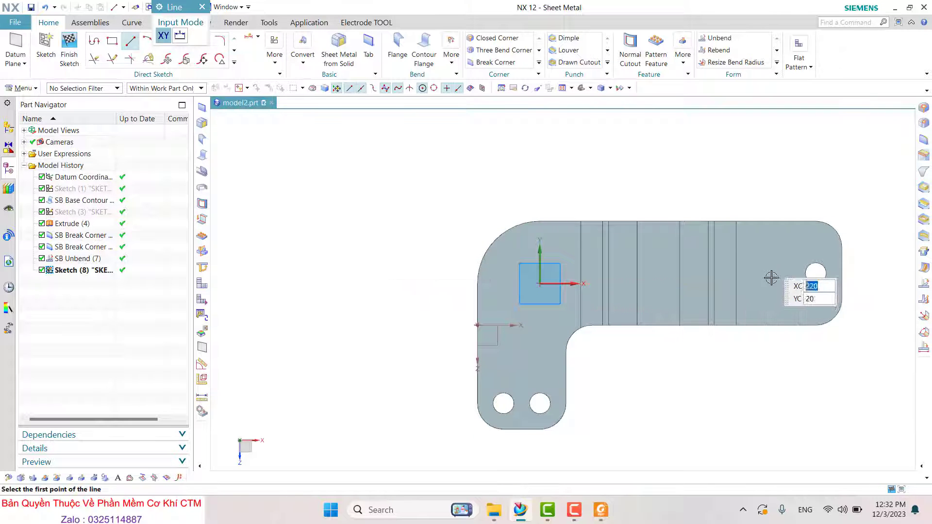
{"action": "left_click", "coordinate": [773, 277]}
{"action": "left_click", "coordinate": [504, 273]}
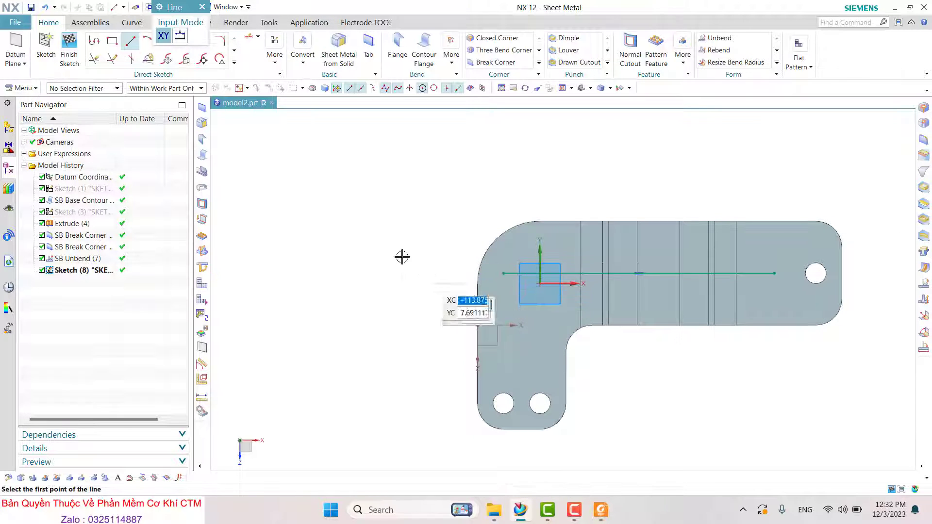
{"action": "key", "text": "Escape"}
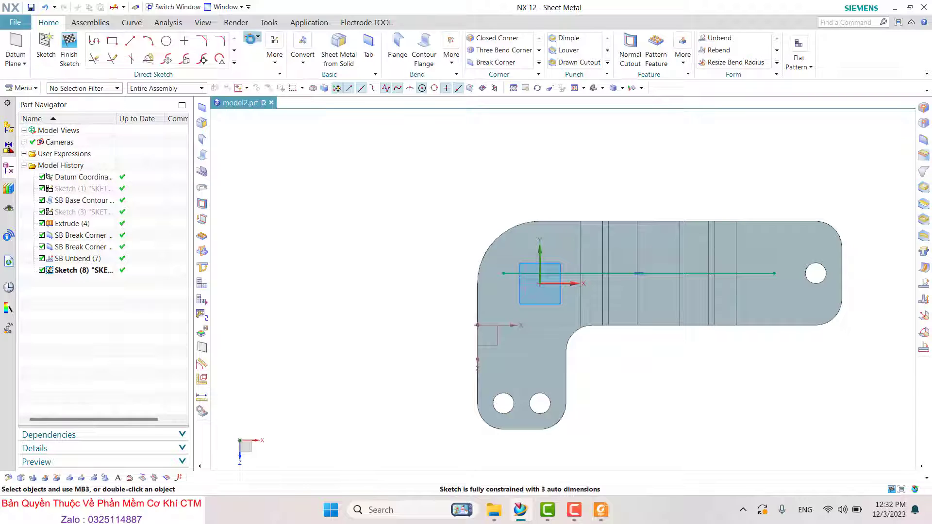
{"action": "left_click", "coordinate": [251, 39]}
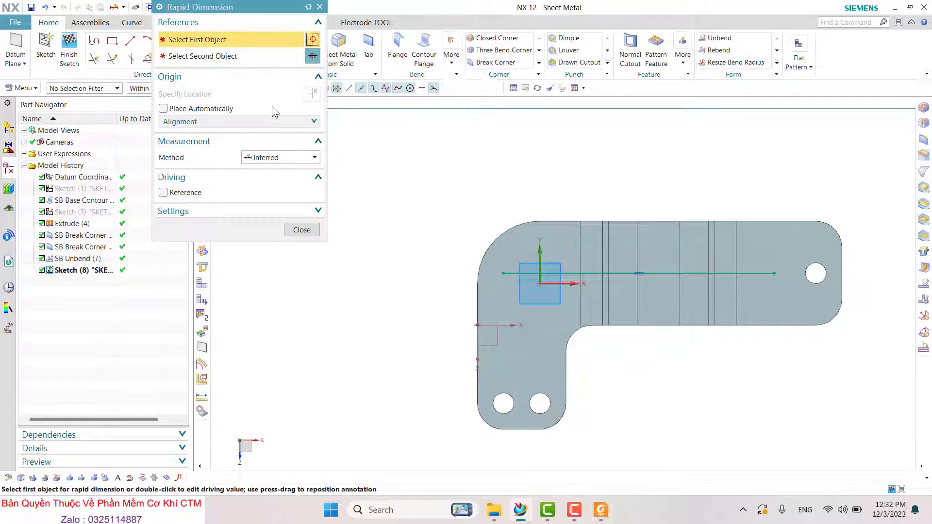
{"action": "left_click", "coordinate": [508, 273]}
Step: Read the bead's 40 and 245 dimensions on the L_Shape_Bracket PDF, then return to NX
{"action": "left_click", "coordinate": [601, 510]}
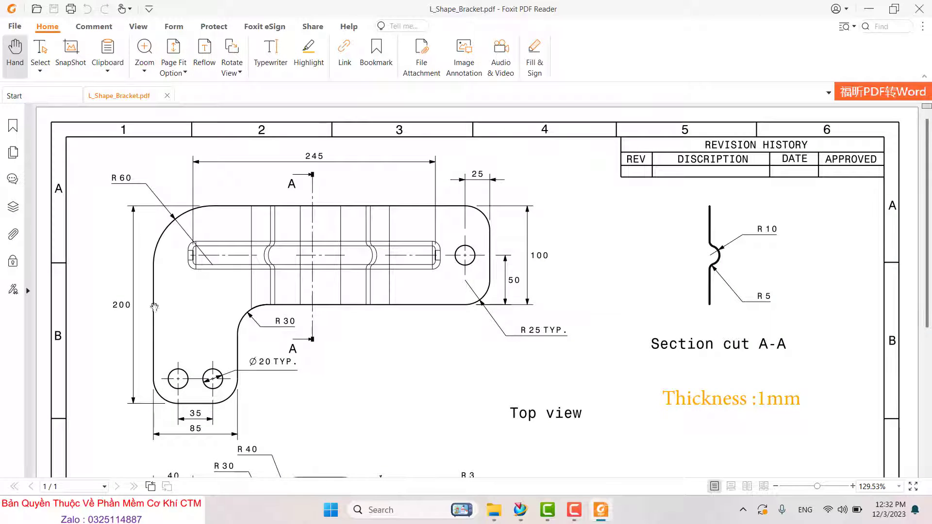
{"action": "scroll", "coordinate": [344, 341], "scroll_direction": "down", "scroll_amount": 5, "text": "ctrl"}
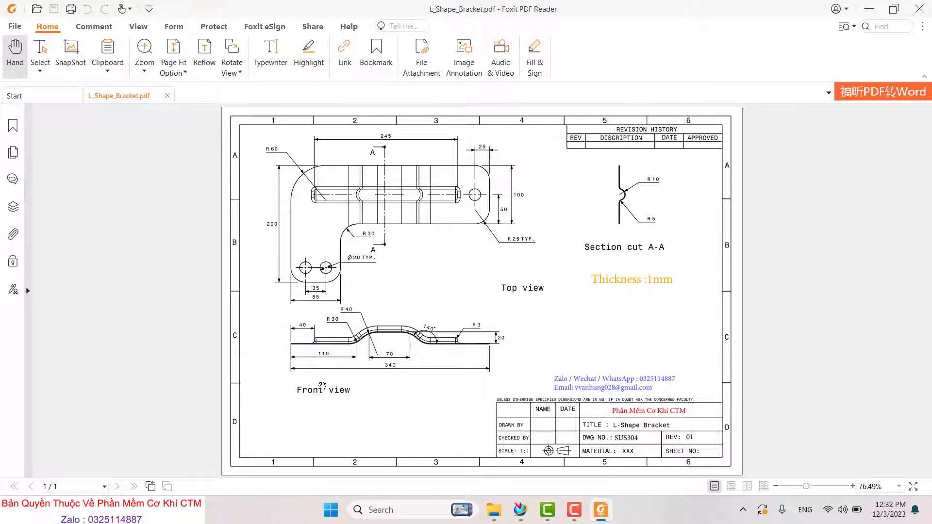
{"action": "scroll", "coordinate": [291, 266], "scroll_direction": "up", "scroll_amount": 2, "text": "ctrl"}
{"action": "scroll", "coordinate": [301, 340], "scroll_direction": "up", "scroll_amount": 2}
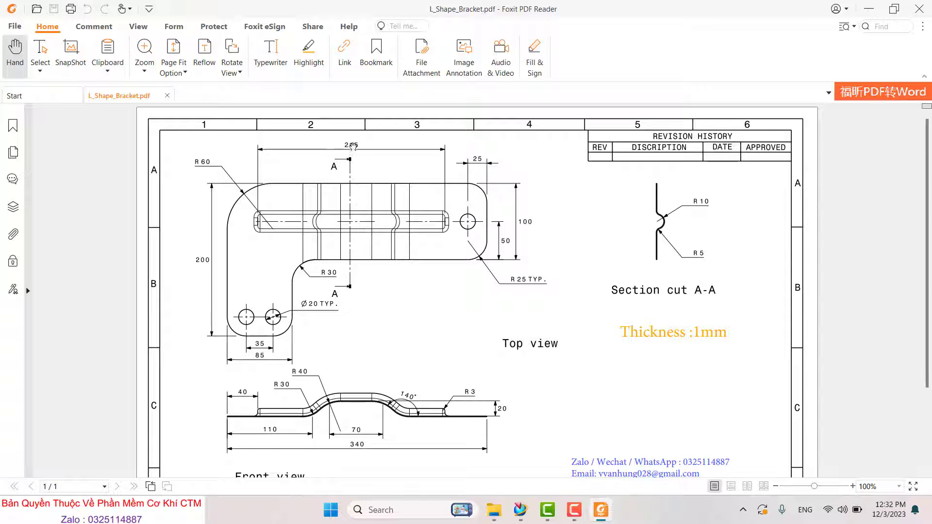
{"action": "key", "text": "alt+Tab"}
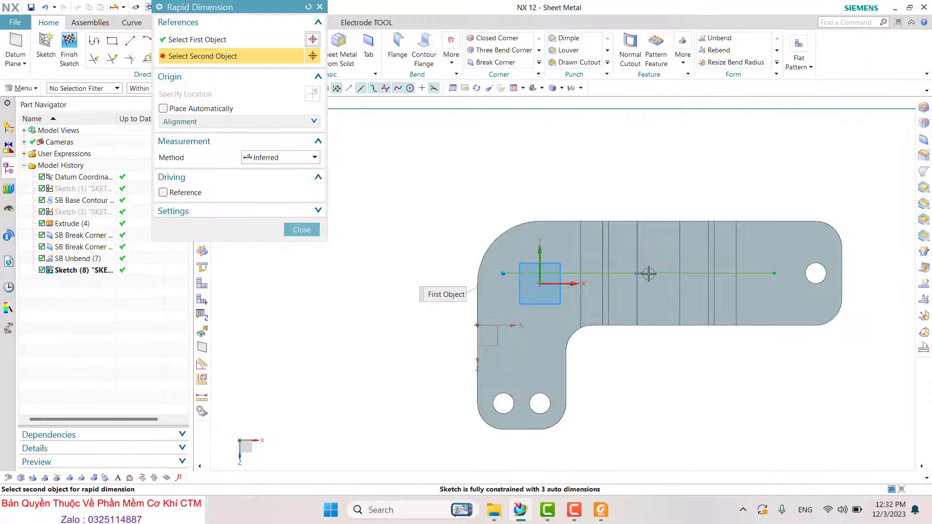
Step: Dimension the bead line 40 mm from the left edge and 245 mm long
{"action": "scroll", "coordinate": [570, 293], "scroll_direction": "up", "scroll_amount": 1}
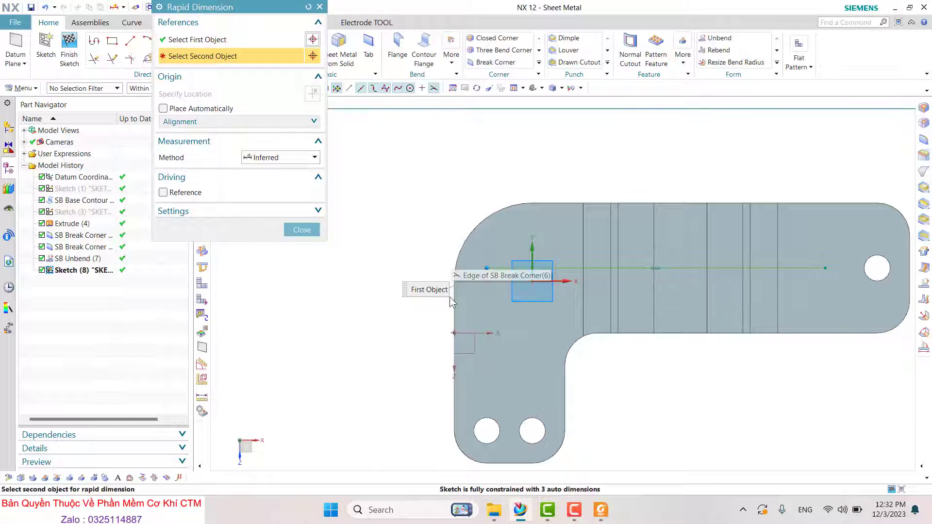
{"action": "left_click", "coordinate": [468, 315]}
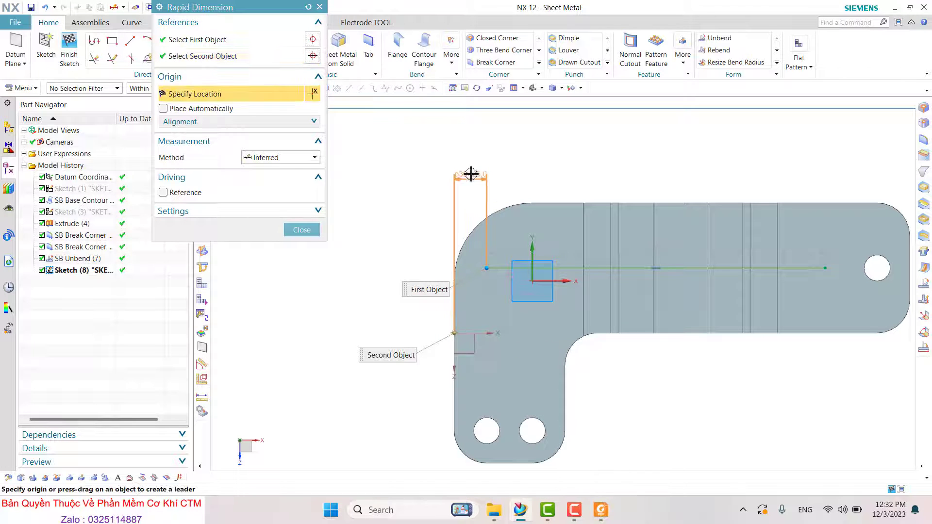
{"action": "left_click", "coordinate": [473, 176]}
{"action": "type", "text": "40"}
{"action": "key", "text": "Return"}
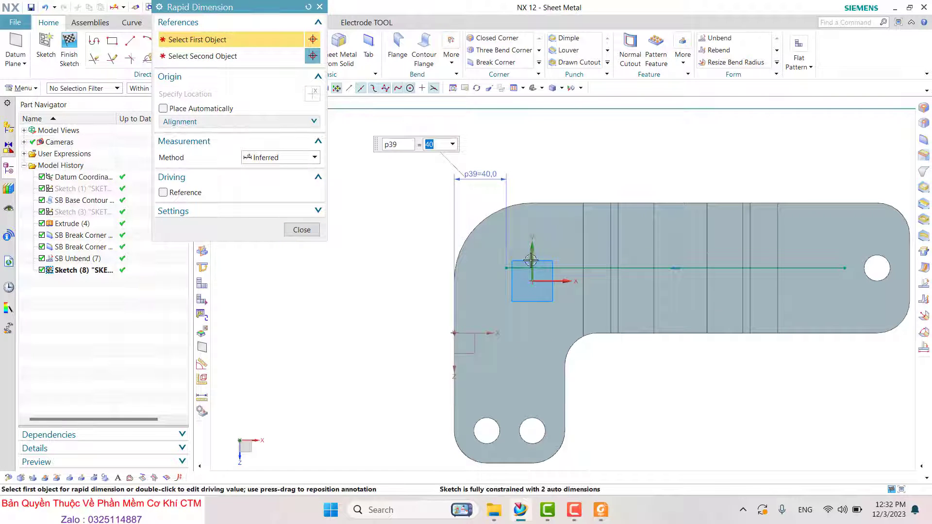
{"action": "left_click", "coordinate": [509, 267]}
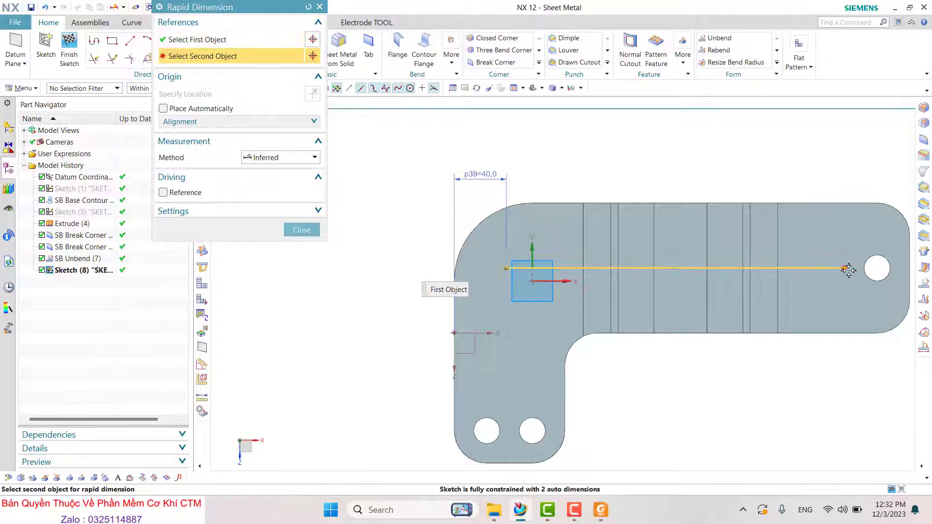
{"action": "left_click", "coordinate": [846, 268]}
{"action": "left_click", "coordinate": [695, 156]}
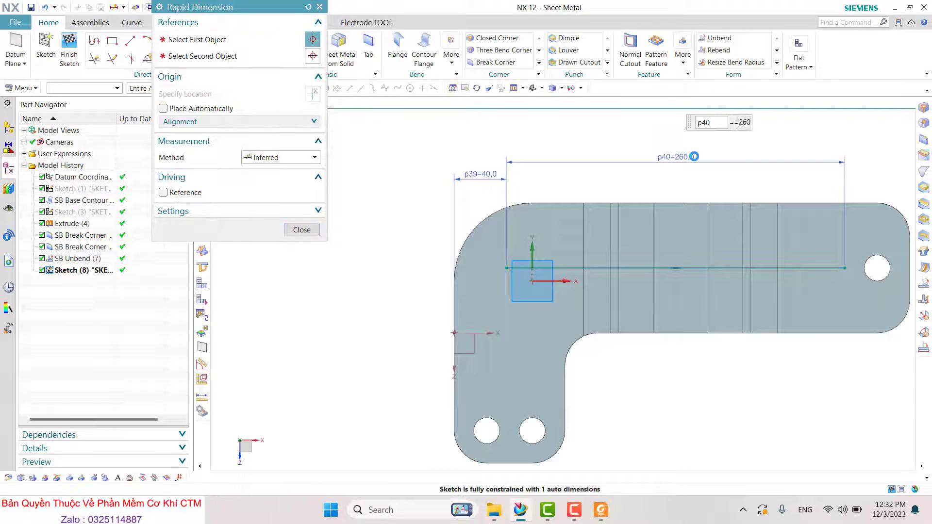
{"action": "type", "text": "5"}
{"action": "key", "text": "Return"}
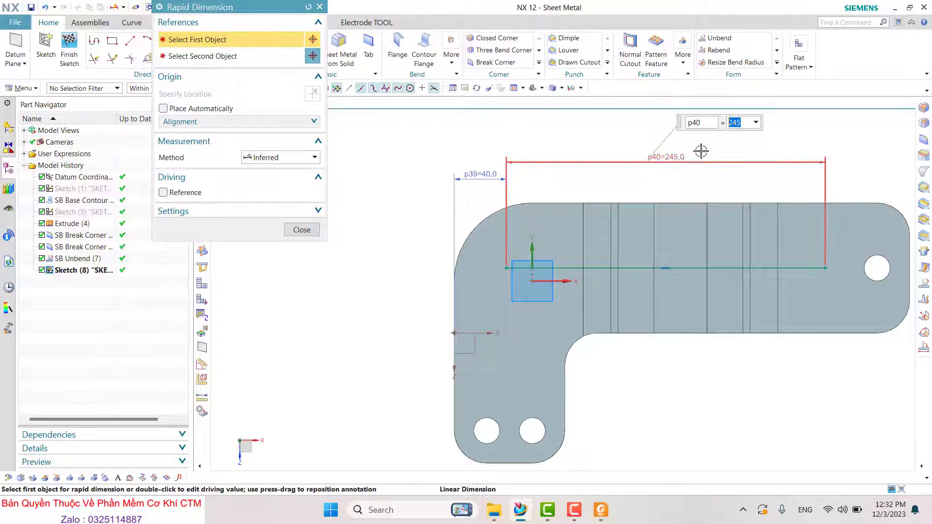
Step: Constrain the bead line's right end to the hole edge
{"action": "left_click", "coordinate": [294, 236]}
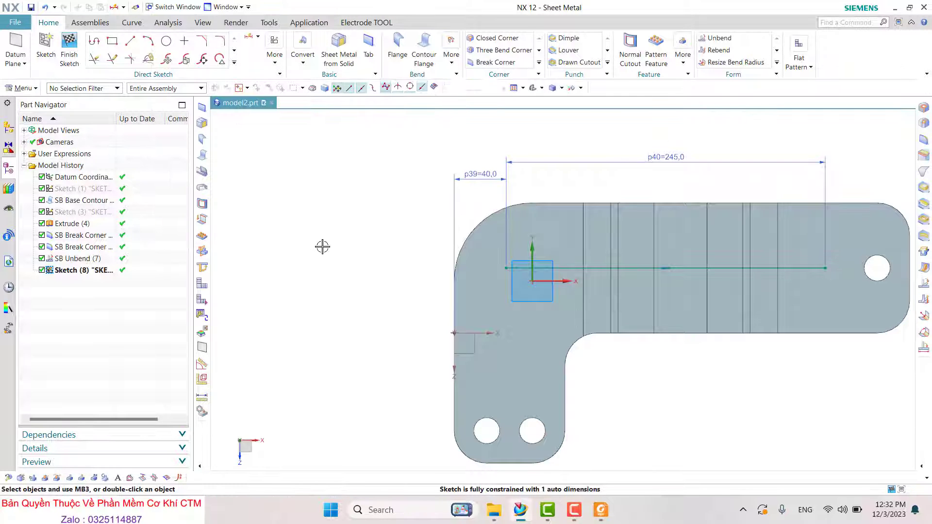
{"action": "scroll", "coordinate": [355, 290], "scroll_direction": "down", "scroll_amount": 1}
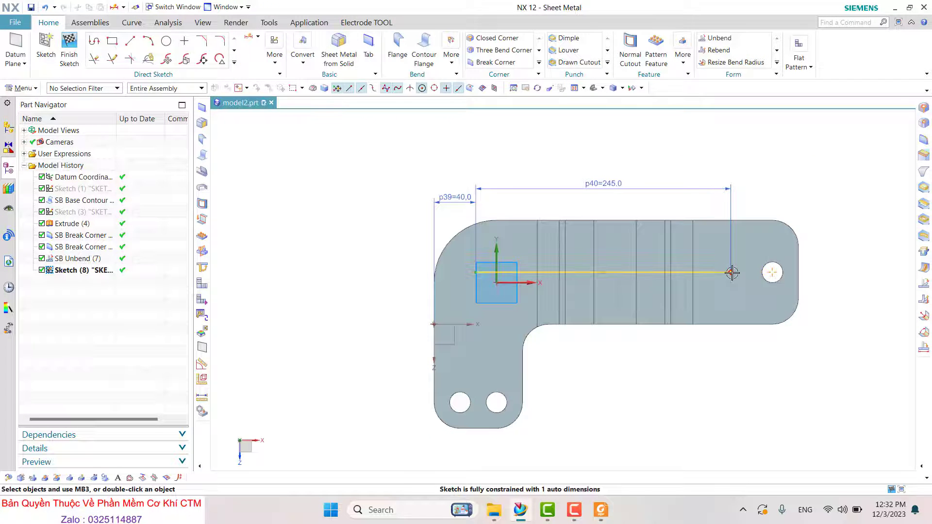
{"action": "left_click", "coordinate": [731, 272]}
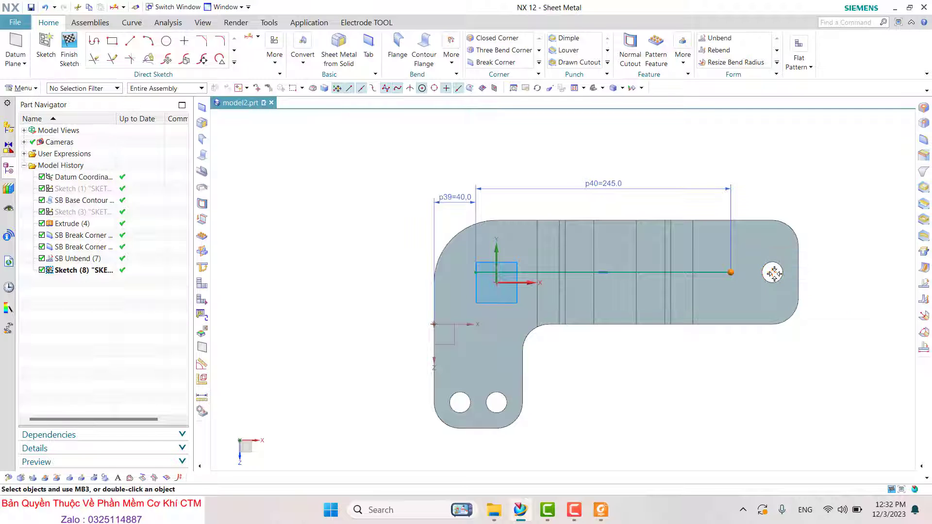
{"action": "left_click", "coordinate": [774, 274]}
{"action": "left_click", "coordinate": [807, 265]}
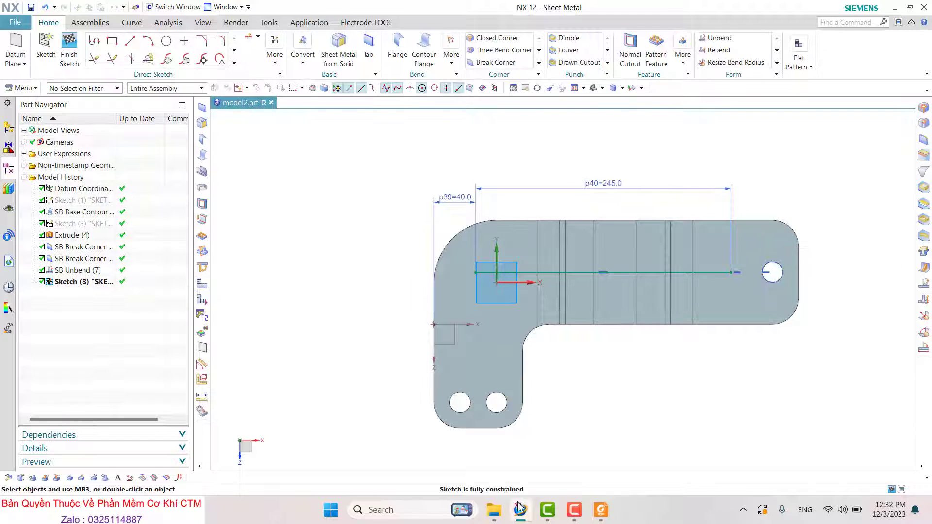
Step: Finish the sketch and start a Bead with a Circular cross section
{"action": "left_click", "coordinate": [77, 44]}
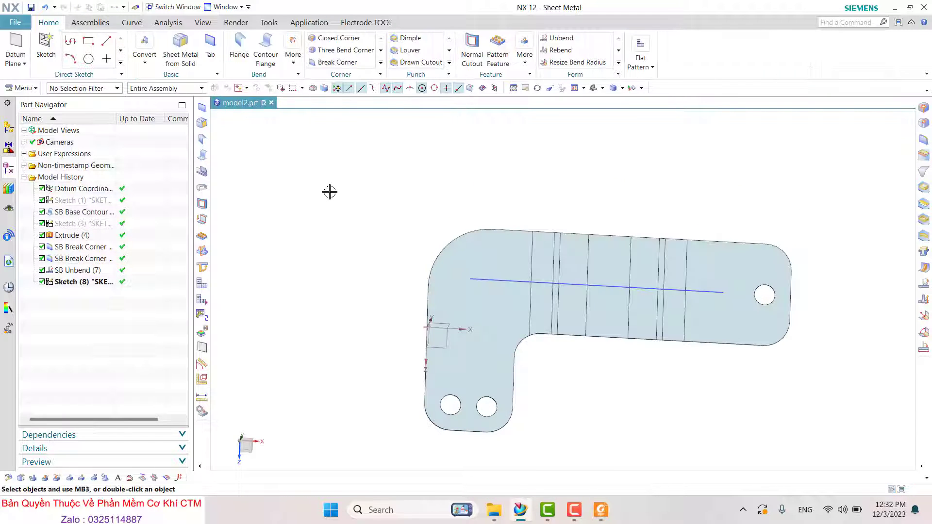
{"action": "left_click", "coordinate": [525, 54]}
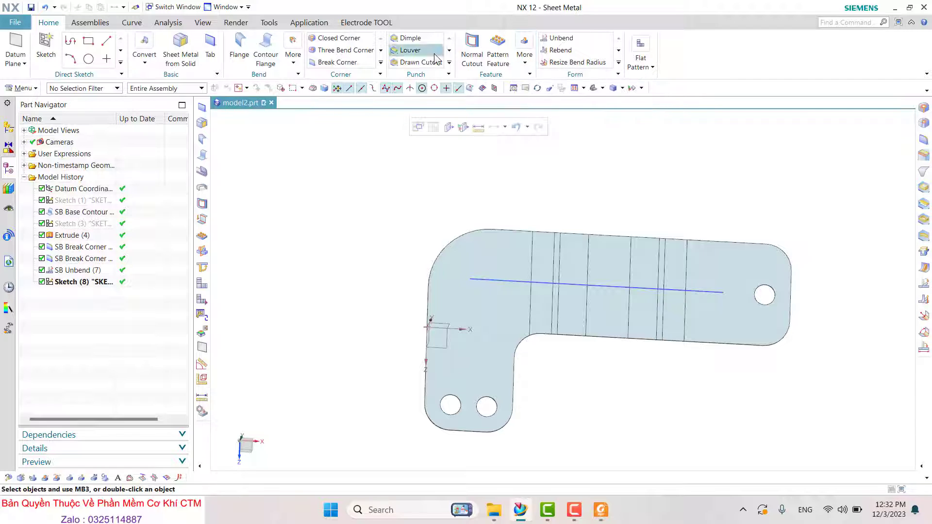
{"action": "left_click", "coordinate": [449, 62]}
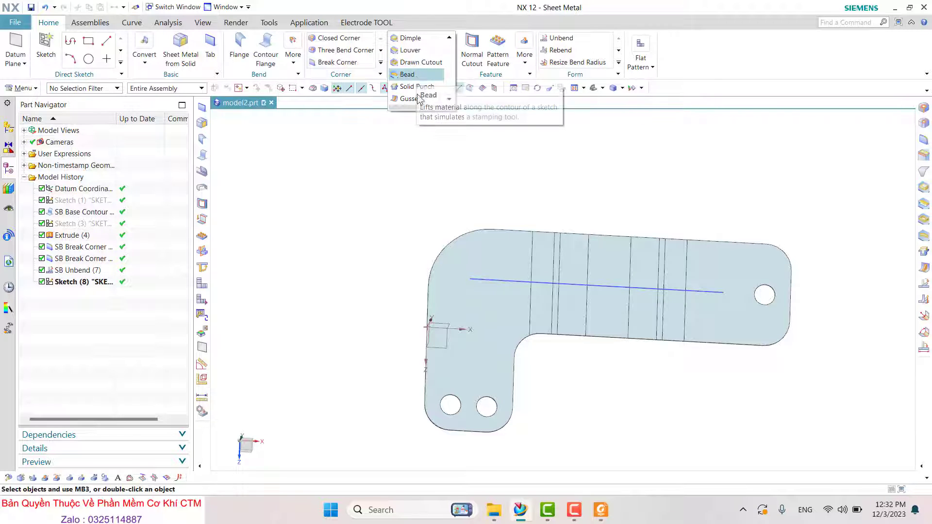
{"action": "left_click", "coordinate": [416, 77]}
{"action": "left_click", "coordinate": [275, 78]}
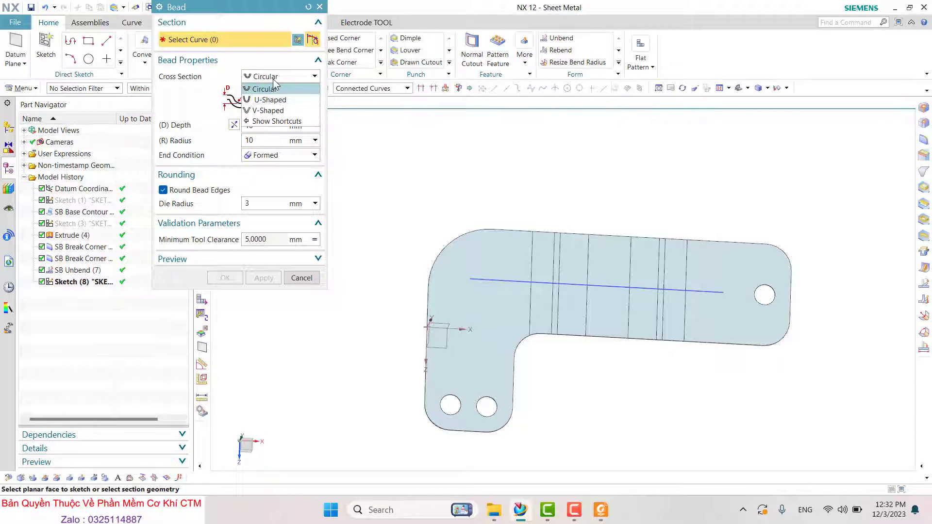
{"action": "left_click", "coordinate": [275, 91]}
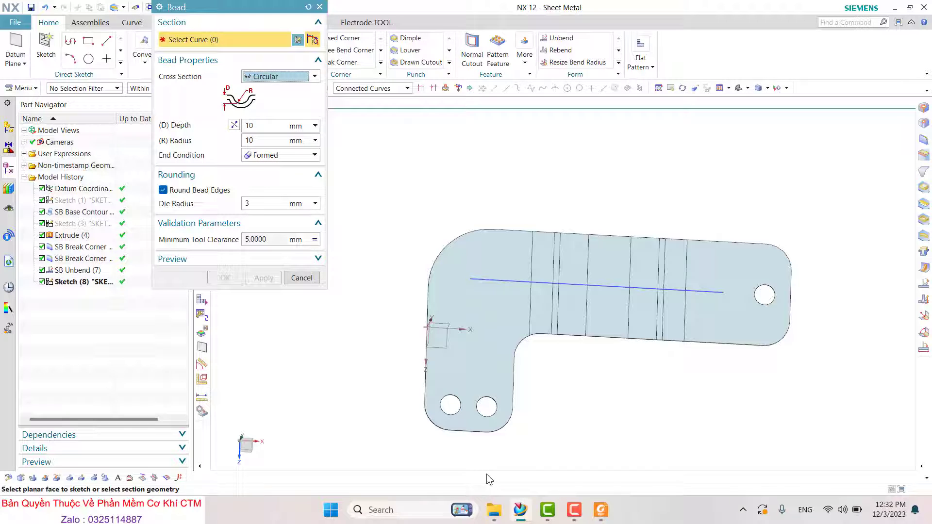
{"action": "left_click", "coordinate": [496, 512]}
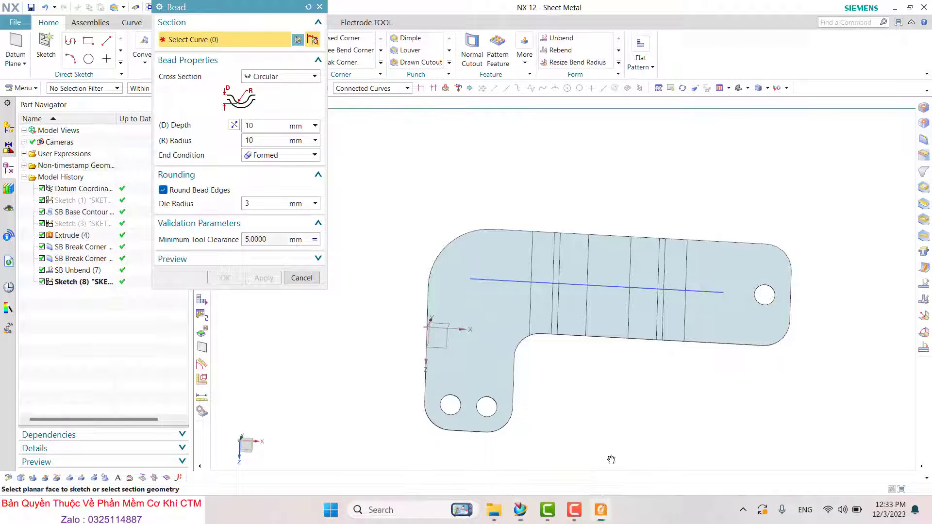
{"action": "key", "text": "alt+Tab"}
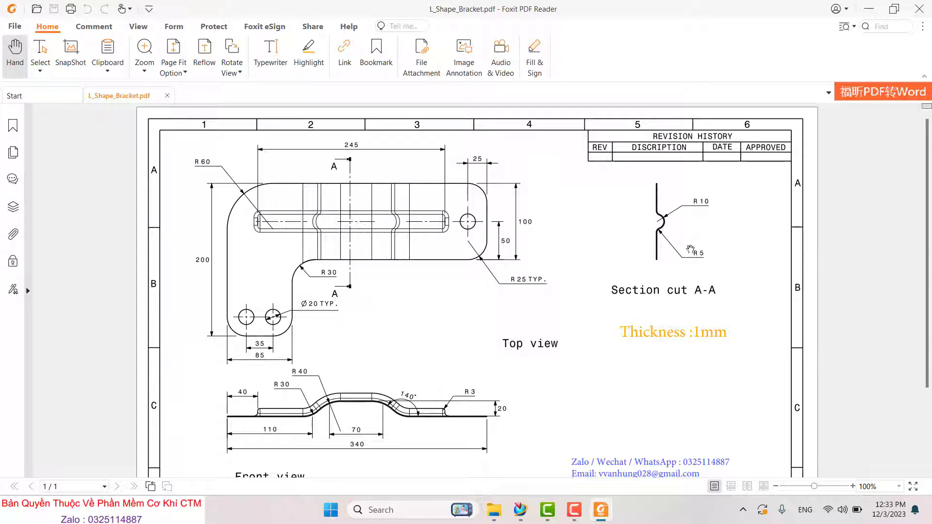
Step: Study the Section A-A bead profile, then select the sketched line as the bead path
{"action": "scroll", "coordinate": [666, 241], "scroll_direction": "up", "scroll_amount": 4, "text": "ctrl"}
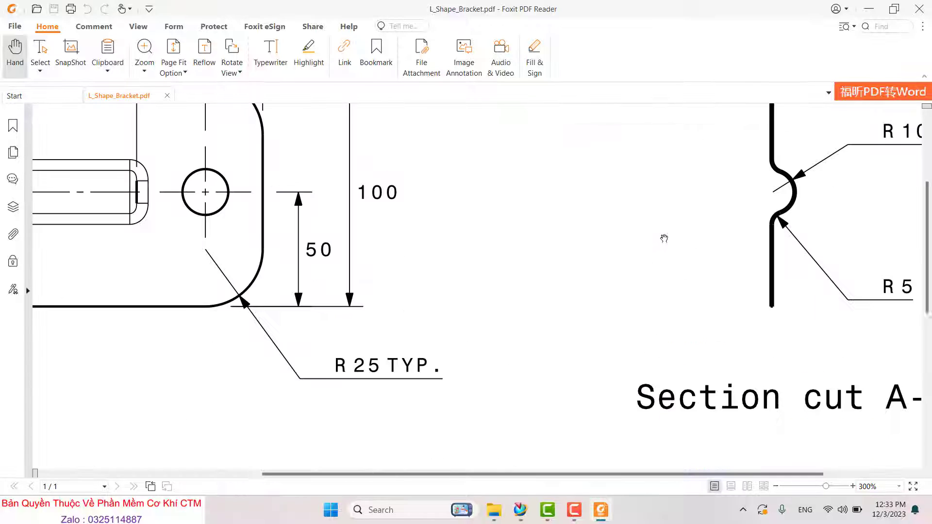
{"action": "scroll", "coordinate": [664, 239], "scroll_direction": "down", "scroll_amount": 2, "text": "ctrl"}
{"action": "scroll", "coordinate": [665, 238], "scroll_direction": "up", "scroll_amount": 2, "text": "ctrl"}
{"action": "scroll", "coordinate": [664, 240], "scroll_direction": "down", "scroll_amount": 2, "text": "ctrl"}
{"action": "scroll", "coordinate": [662, 242], "scroll_direction": "down", "scroll_amount": 2, "text": "ctrl"}
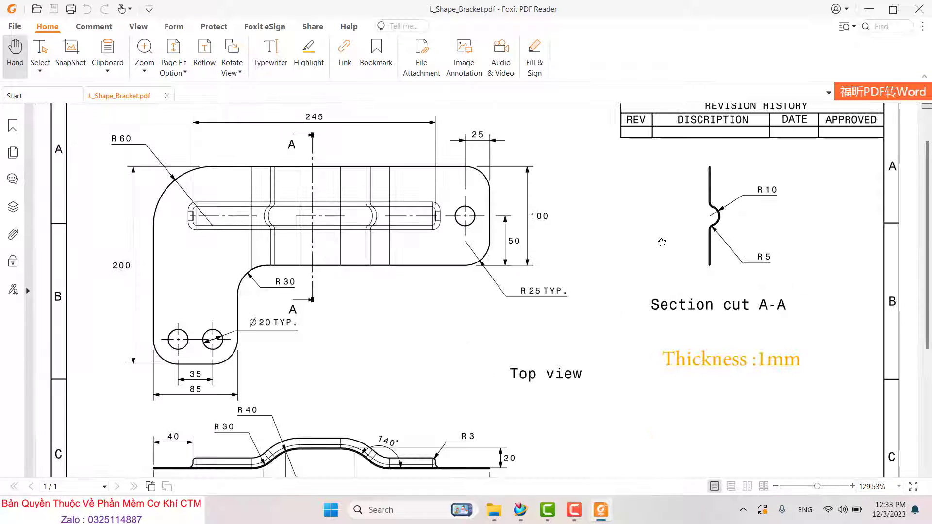
{"action": "scroll", "coordinate": [662, 242], "scroll_direction": "down", "scroll_amount": 1, "text": "ctrl"}
{"action": "left_click", "coordinate": [869, 9]}
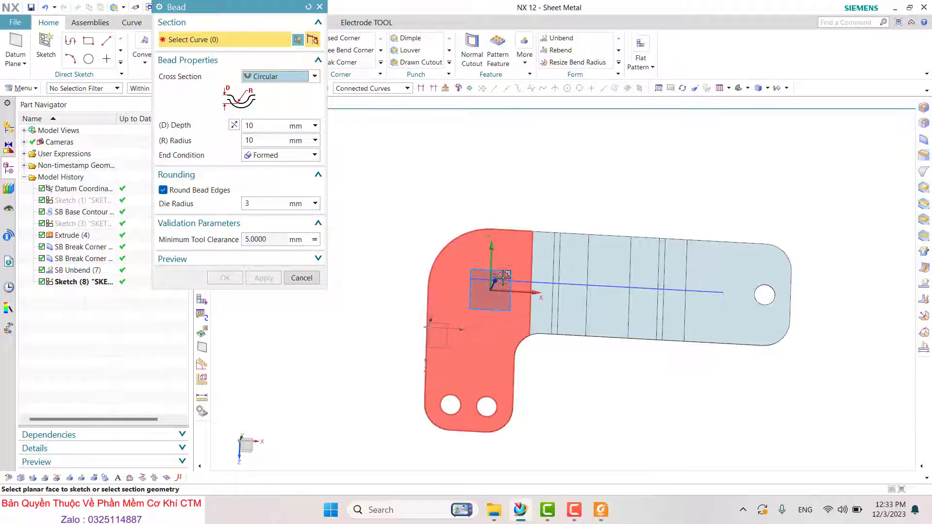
{"action": "left_click", "coordinate": [558, 282]}
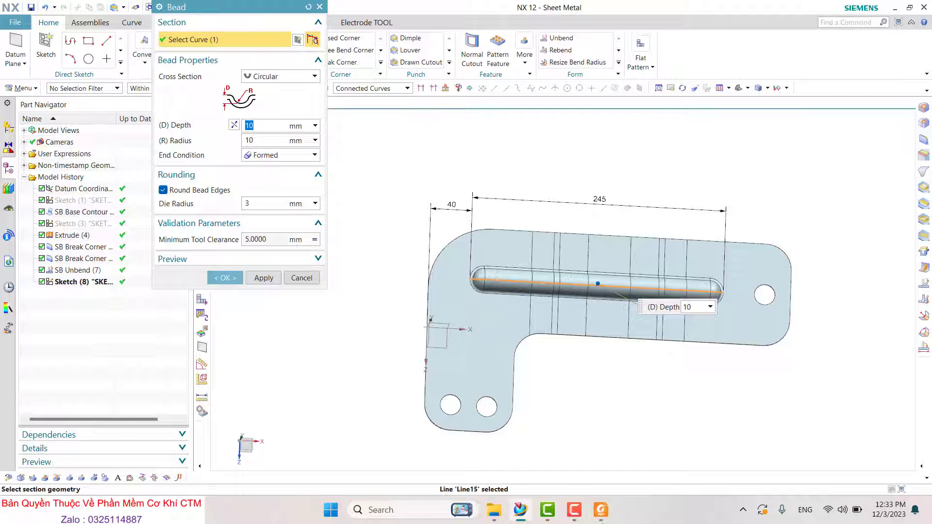
Step: Recheck the R10 and R5 radii on the drawing and return to the model
{"action": "left_click", "coordinate": [601, 509]}
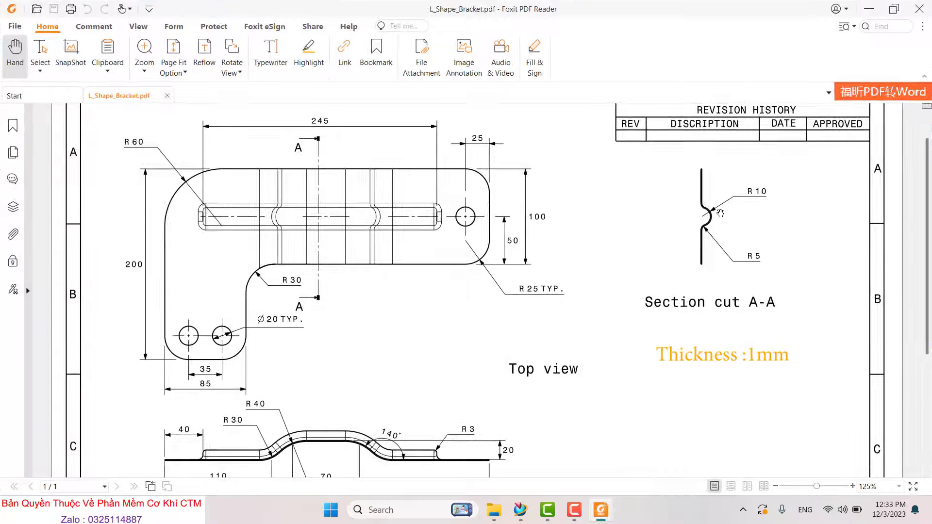
{"action": "scroll", "coordinate": [699, 204], "scroll_direction": "up", "scroll_amount": 4, "text": "ctrl"}
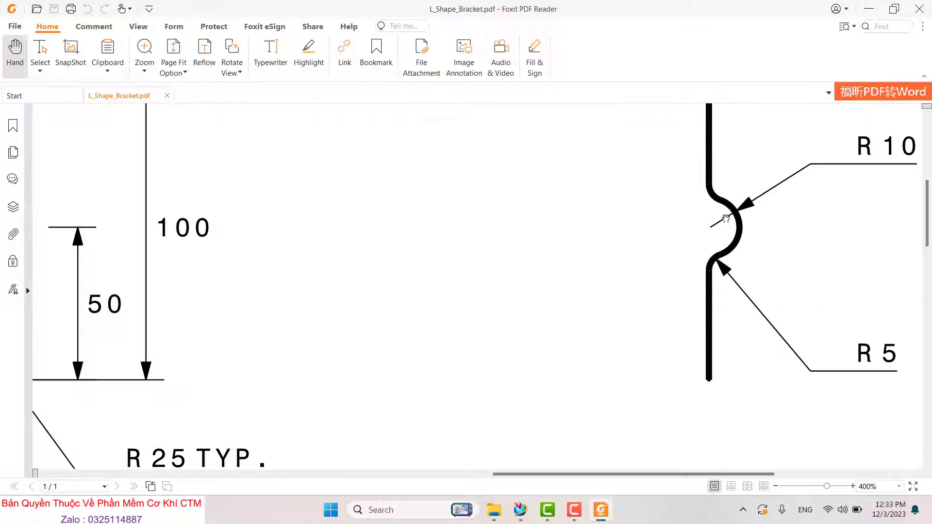
{"action": "scroll", "coordinate": [679, 181], "scroll_direction": "up", "scroll_amount": 3, "text": "ctrl"}
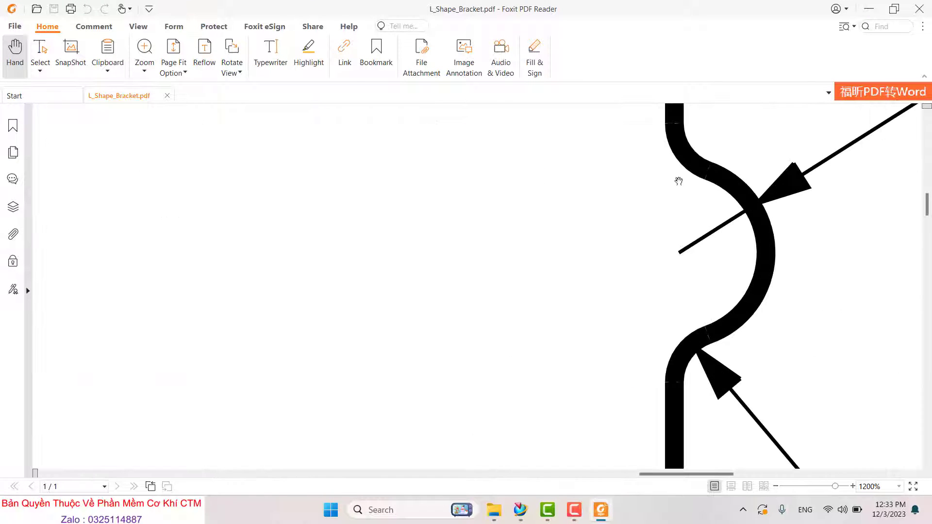
{"action": "left_click", "coordinate": [869, 8]}
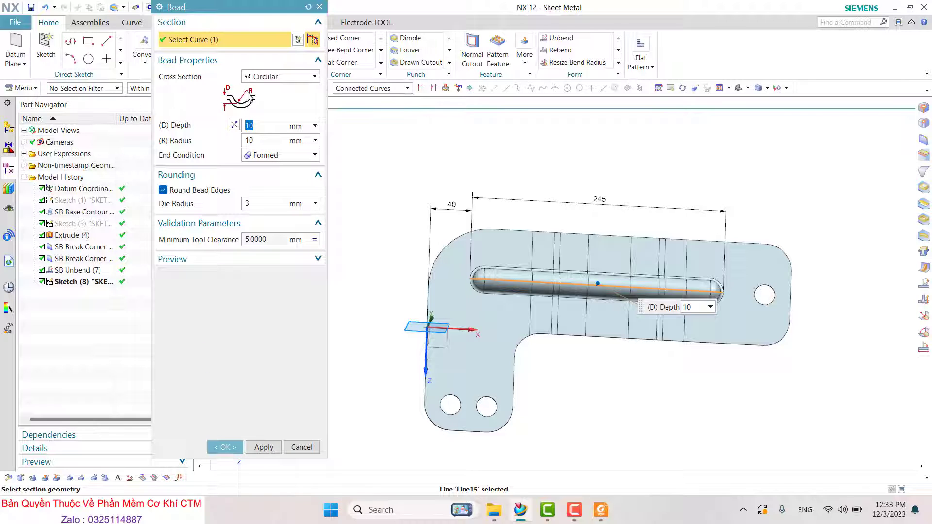
Step: Change the bead's die radius from 3 to 5 mm, keeping 10 mm depth and radius
{"action": "middle_click_drag", "start_coordinate": [620, 370], "coordinate": [583, 305]}
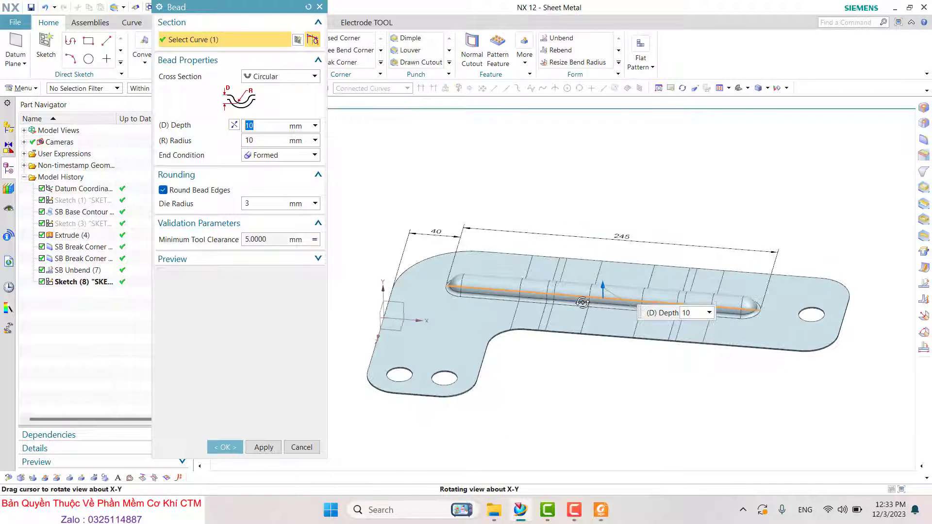
{"action": "left_click", "coordinate": [272, 141]}
{"action": "scroll", "coordinate": [408, 248], "scroll_direction": "up", "scroll_amount": 3}
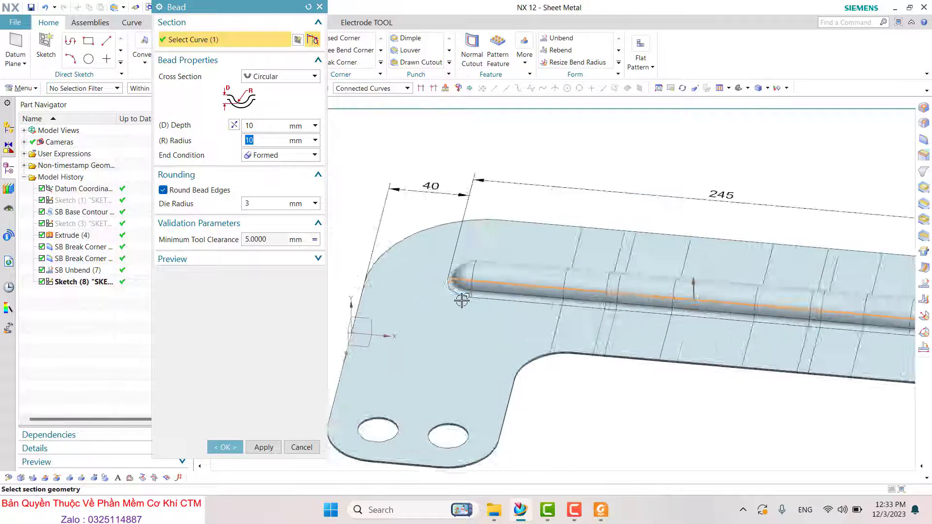
{"action": "scroll", "coordinate": [404, 241], "scroll_direction": "up", "scroll_amount": 3}
{"action": "left_click", "coordinate": [257, 204]}
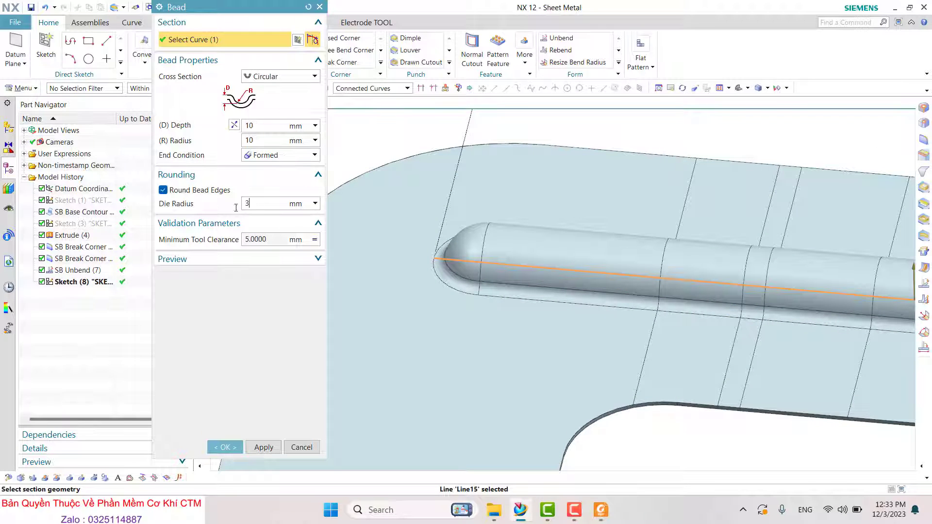
{"action": "type", "text": "5"}
{"action": "key", "text": "Return"}
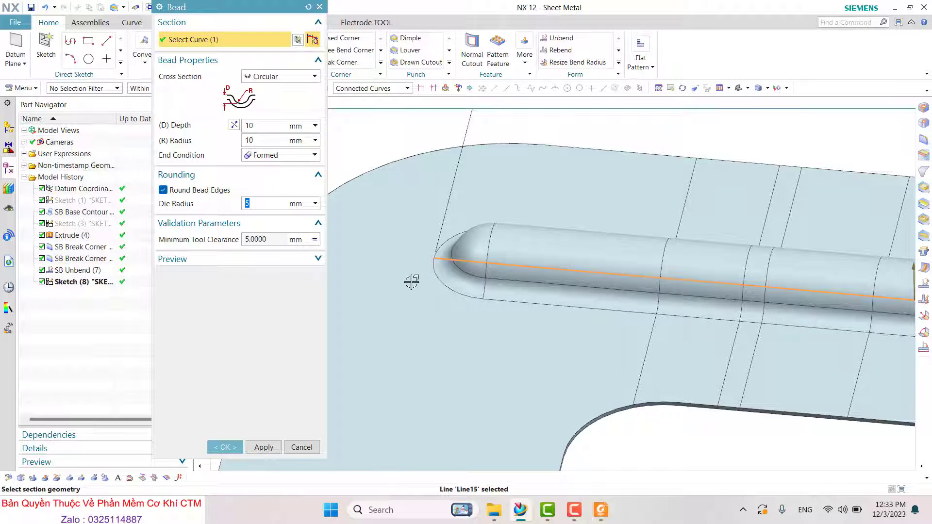
{"action": "scroll", "coordinate": [414, 285], "scroll_direction": "down", "scroll_amount": 2}
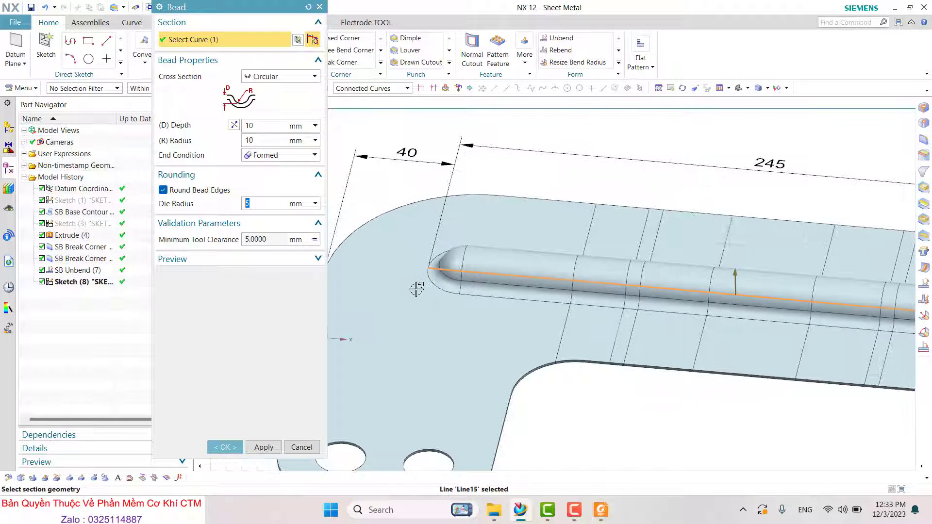
{"action": "left_click", "coordinate": [602, 510]}
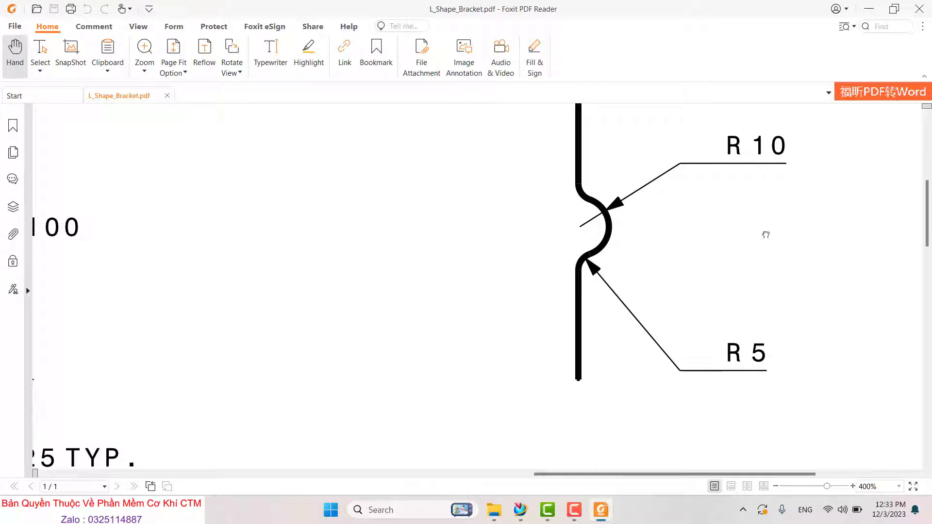
Step: Review the top view and the front view's 140° bends and 20 mm offset
{"action": "scroll", "coordinate": [617, 308], "scroll_direction": "down", "scroll_amount": 3, "text": "ctrl"}
{"action": "scroll", "coordinate": [547, 340], "scroll_direction": "down", "scroll_amount": 2, "text": "ctrl"}
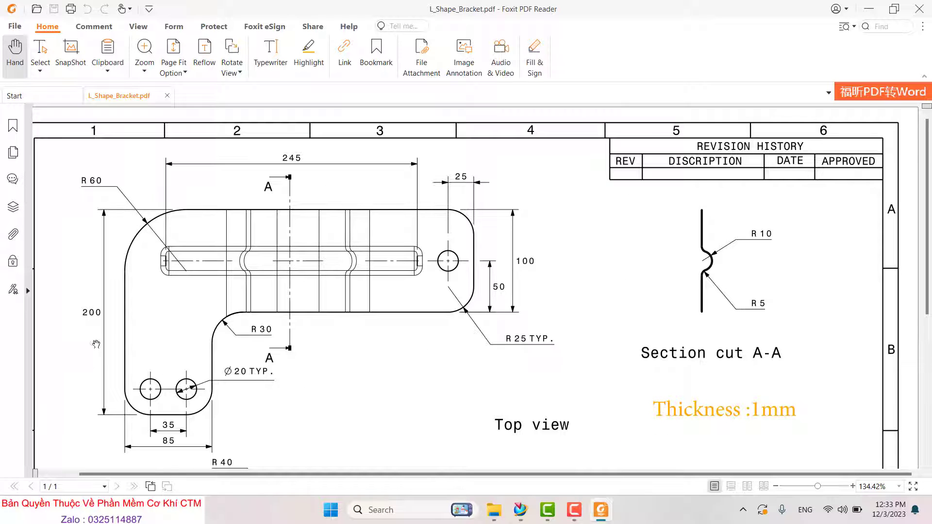
{"action": "scroll", "coordinate": [120, 272], "scroll_direction": "up", "scroll_amount": 1, "text": "ctrl"}
{"action": "scroll", "coordinate": [120, 262], "scroll_direction": "up", "scroll_amount": 2, "text": "ctrl"}
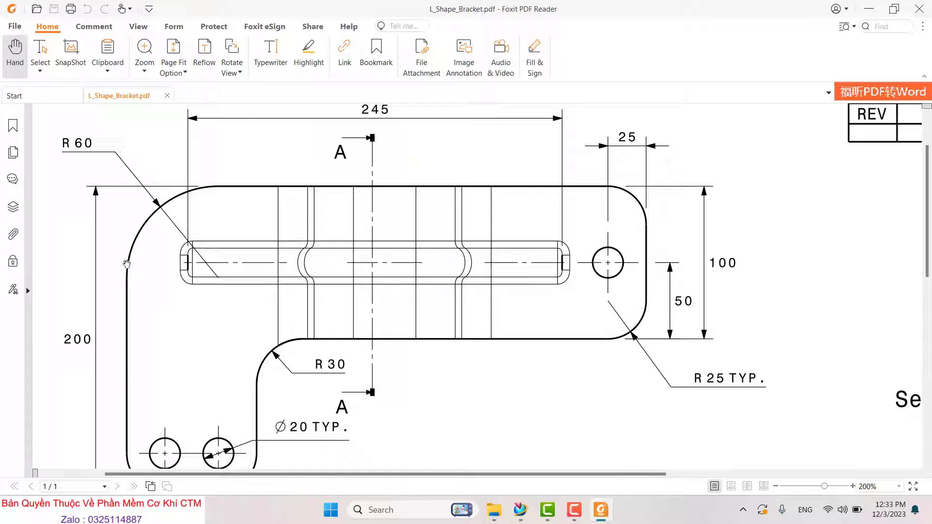
{"action": "scroll", "coordinate": [127, 264], "scroll_direction": "down", "scroll_amount": 1}
{"action": "scroll", "coordinate": [194, 285], "scroll_direction": "down", "scroll_amount": 4}
{"action": "scroll", "coordinate": [291, 306], "scroll_direction": "down", "scroll_amount": 1}
{"action": "scroll", "coordinate": [416, 328], "scroll_direction": "down", "scroll_amount": 1}
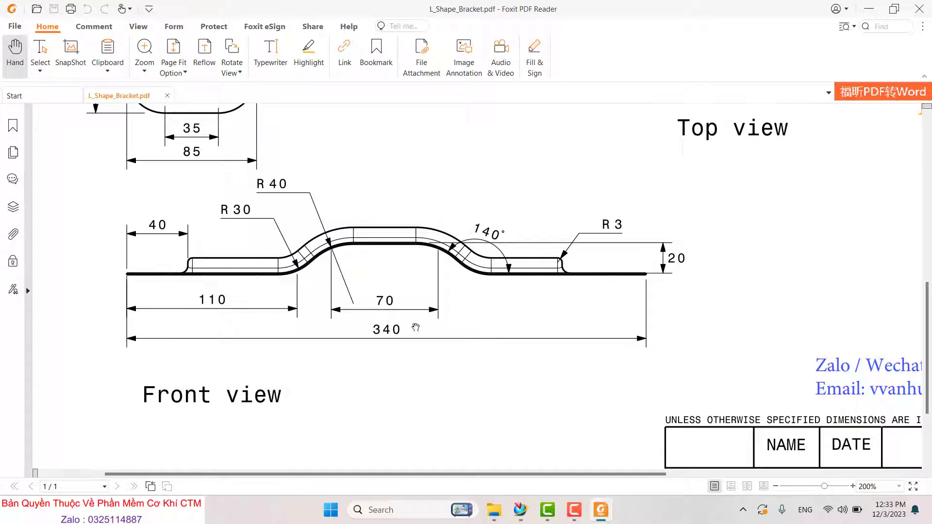
{"action": "left_click", "coordinate": [879, 9]}
Step: Create the circular bead along the sketched line and inspect the result
{"action": "mouse_move", "coordinate": [563, 250]}
{"action": "middle_mouse_down"}
{"action": "mouse_move", "coordinate": [592, 283]}
{"action": "mouse_move", "coordinate": [578, 272]}
{"action": "middle_mouse_up"}
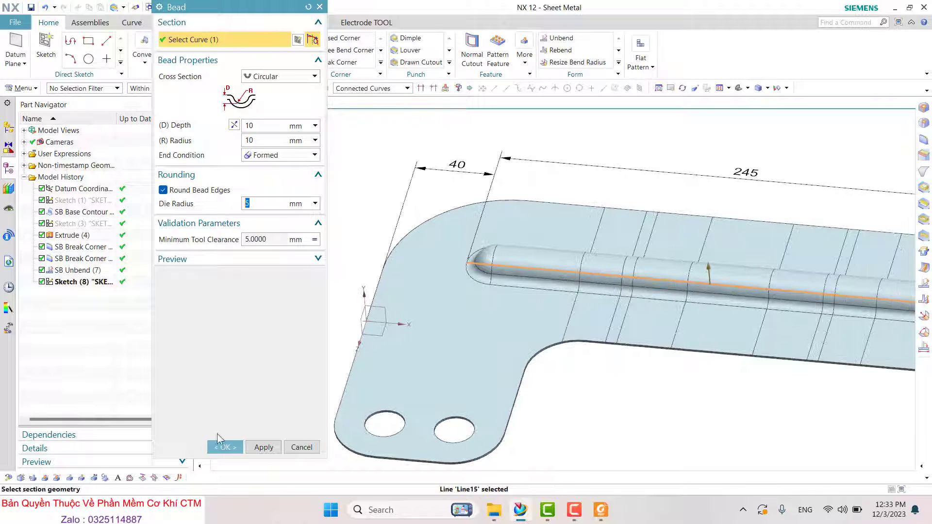
{"action": "left_click", "coordinate": [223, 448]}
{"action": "mouse_move", "coordinate": [369, 296]}
{"action": "middle_mouse_down"}
{"action": "mouse_move", "coordinate": [393, 314]}
{"action": "mouse_move", "coordinate": [385, 371]}
{"action": "middle_mouse_up"}
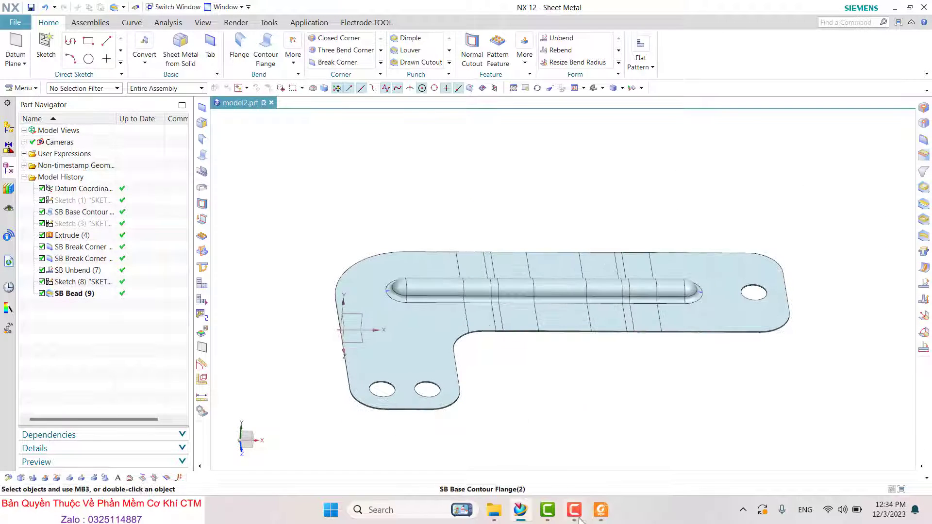
Step: Compare the beaded part against the drawing's top and front views
{"action": "left_click", "coordinate": [601, 519]}
{"action": "scroll", "coordinate": [383, 327], "scroll_direction": "up", "scroll_amount": 7}
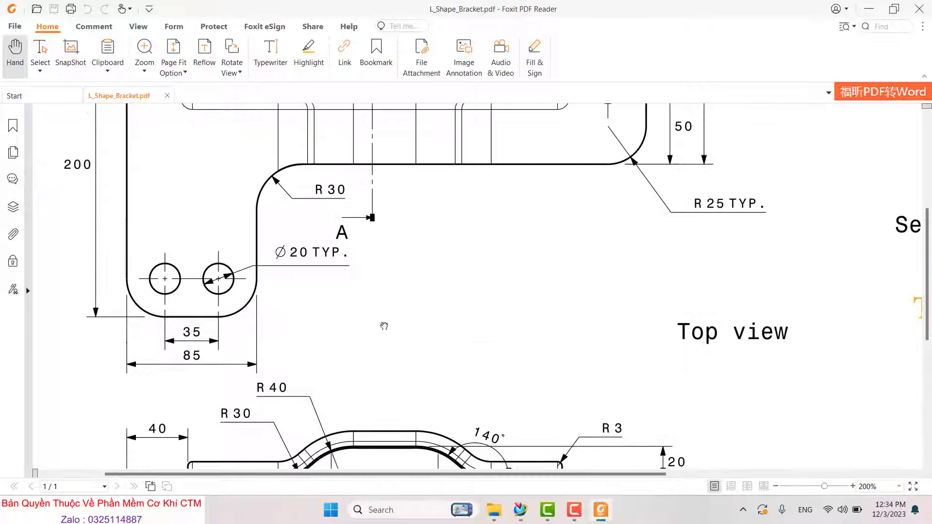
{"action": "scroll", "coordinate": [289, 348], "scroll_direction": "down", "scroll_amount": 6}
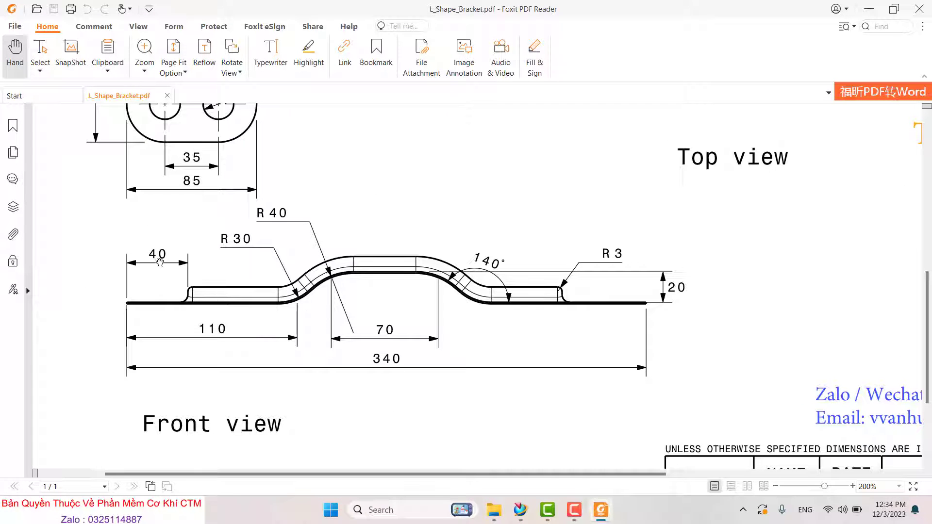
{"action": "scroll", "coordinate": [303, 268], "scroll_direction": "up", "scroll_amount": 5}
{"action": "scroll", "coordinate": [303, 268], "scroll_direction": "up", "scroll_amount": 2}
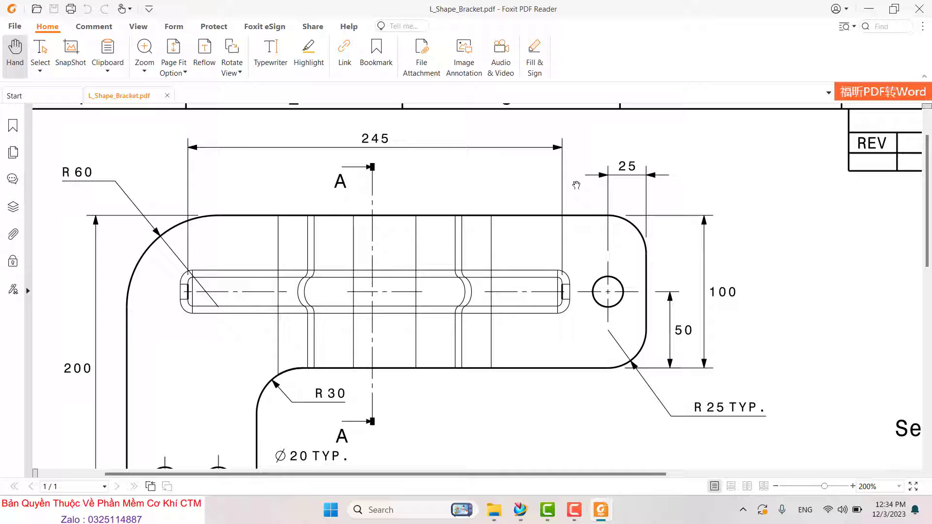
{"action": "left_click", "coordinate": [869, 8]}
Step: Rebend all 16 flattened bend faces so the beaded bracket folds back
{"action": "left_click", "coordinate": [561, 50]}
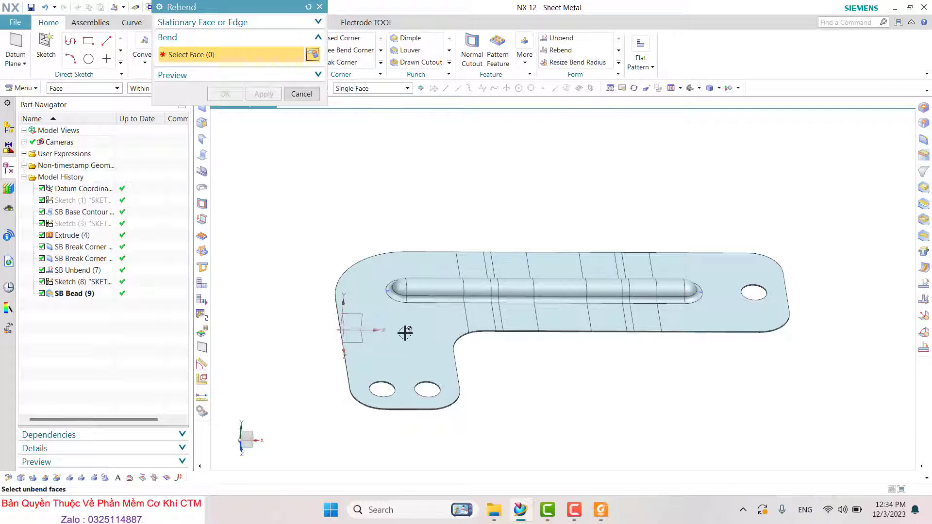
{"action": "scroll", "coordinate": [400, 274], "scroll_direction": "up", "scroll_amount": 3}
{"action": "scroll", "coordinate": [485, 311], "scroll_direction": "up", "scroll_amount": 3}
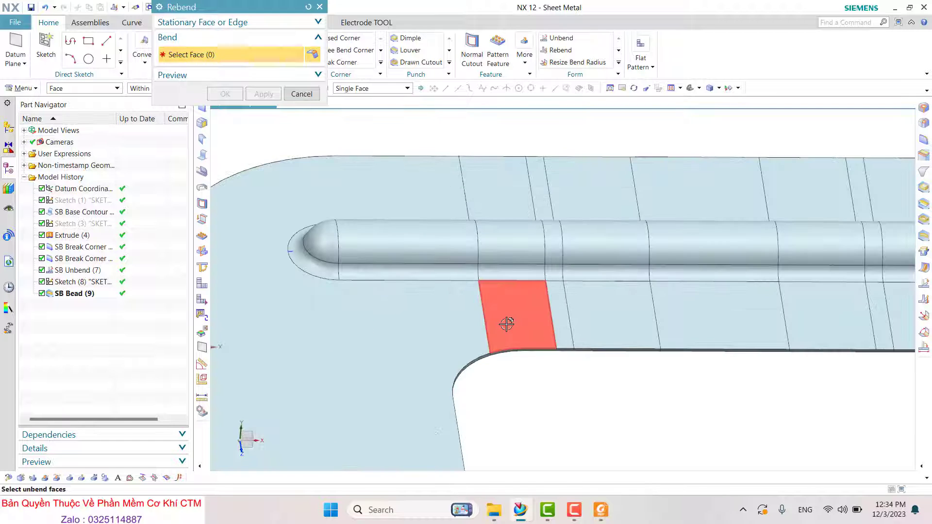
{"action": "left_click", "coordinate": [508, 323]}
{"action": "mouse_move", "coordinate": [589, 358]}
{"action": "middle_mouse_down"}
{"action": "mouse_move", "coordinate": [580, 360]}
{"action": "mouse_move", "coordinate": [651, 335]}
{"action": "mouse_move", "coordinate": [774, 337]}
{"action": "mouse_move", "coordinate": [589, 308]}
{"action": "mouse_move", "coordinate": [596, 321]}
{"action": "mouse_move", "coordinate": [558, 333]}
{"action": "mouse_move", "coordinate": [553, 355]}
{"action": "middle_mouse_up"}
{"action": "left_click", "coordinate": [581, 361]}
{"action": "scroll", "coordinate": [578, 358], "scroll_direction": "down", "scroll_amount": 2}
{"action": "left_click", "coordinate": [763, 337]}
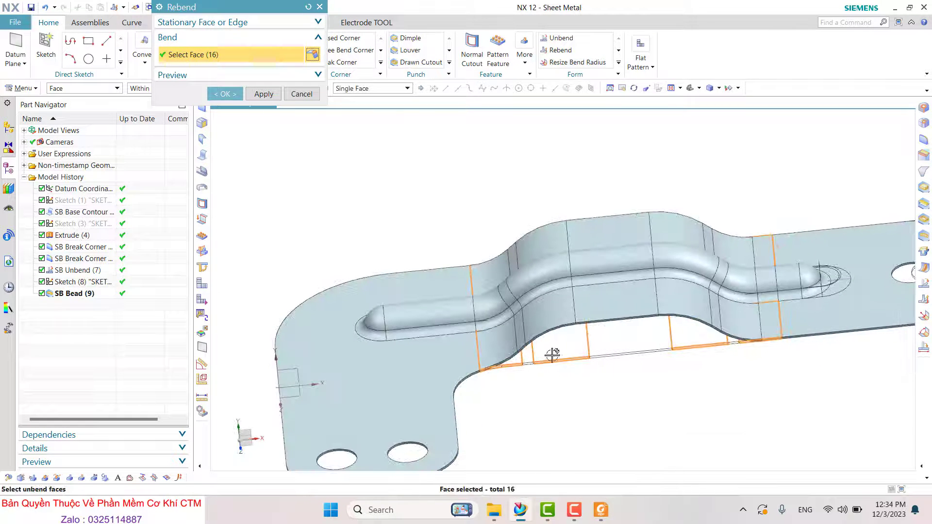
{"action": "left_click", "coordinate": [226, 96]}
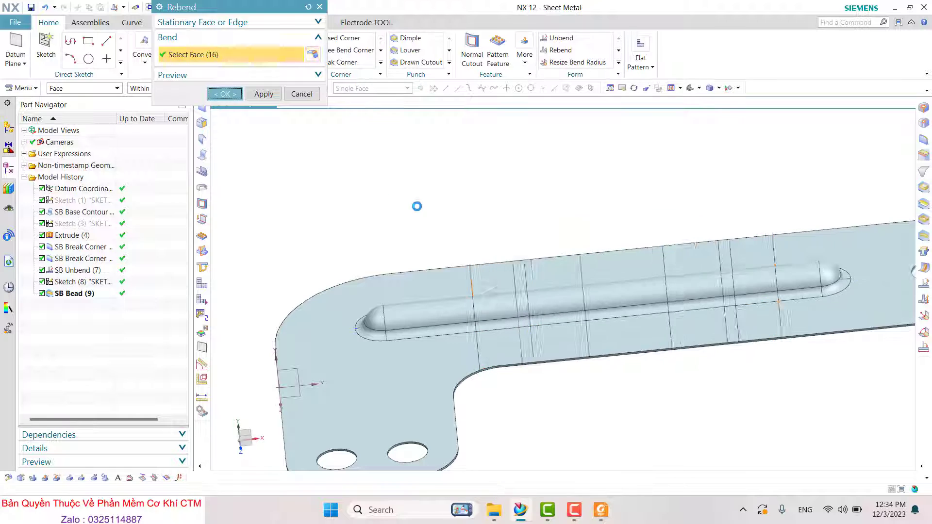
{"action": "mouse_move", "coordinate": [452, 243]}
{"action": "middle_mouse_down"}
{"action": "mouse_move", "coordinate": [450, 223]}
{"action": "mouse_move", "coordinate": [465, 239]}
{"action": "mouse_move", "coordinate": [474, 228]}
{"action": "middle_mouse_up"}
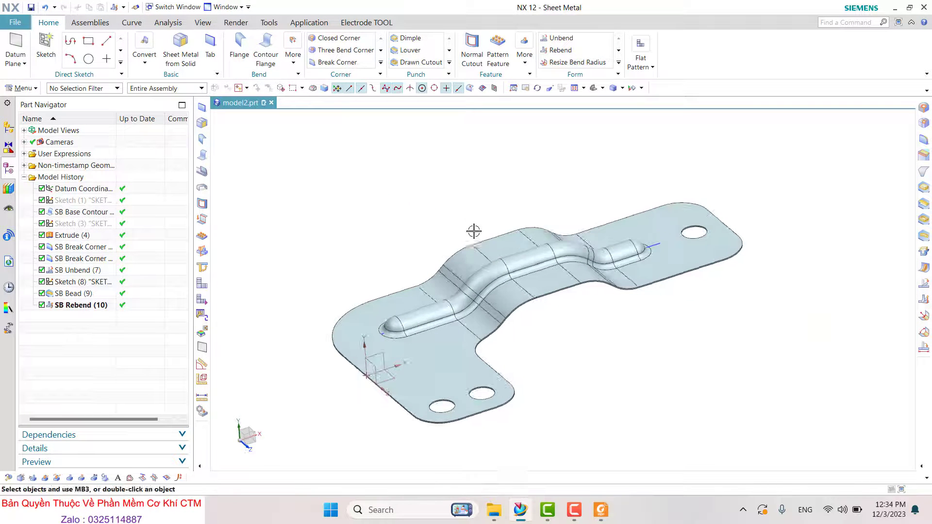
Step: Hide the reference geometry, including the datum coordinate system and sketches
{"action": "left_click", "coordinate": [633, 89]}
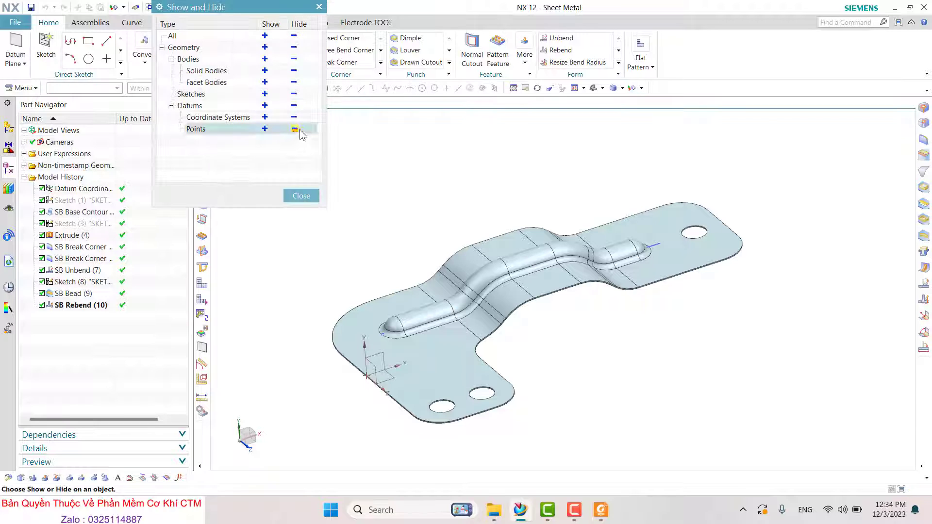
{"action": "left_click", "coordinate": [294, 128]}
{"action": "left_click", "coordinate": [295, 117]}
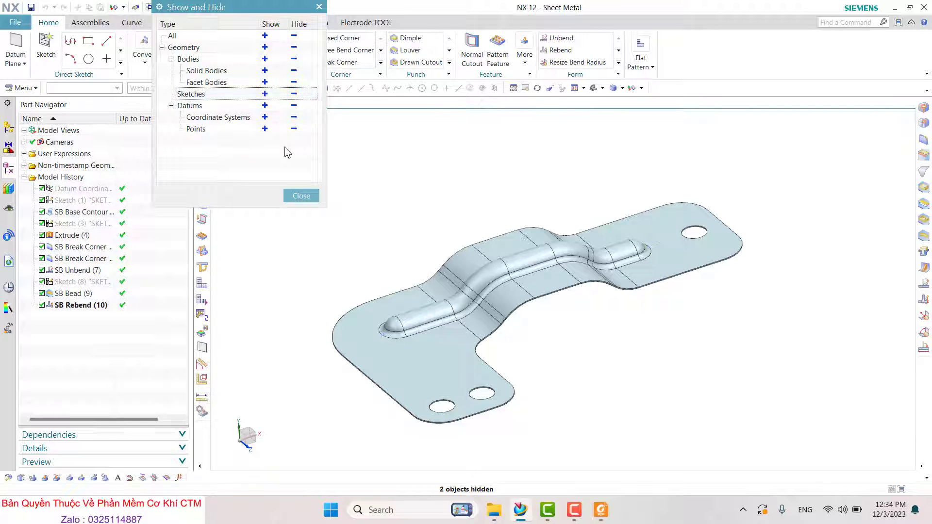
{"action": "left_click", "coordinate": [302, 195]}
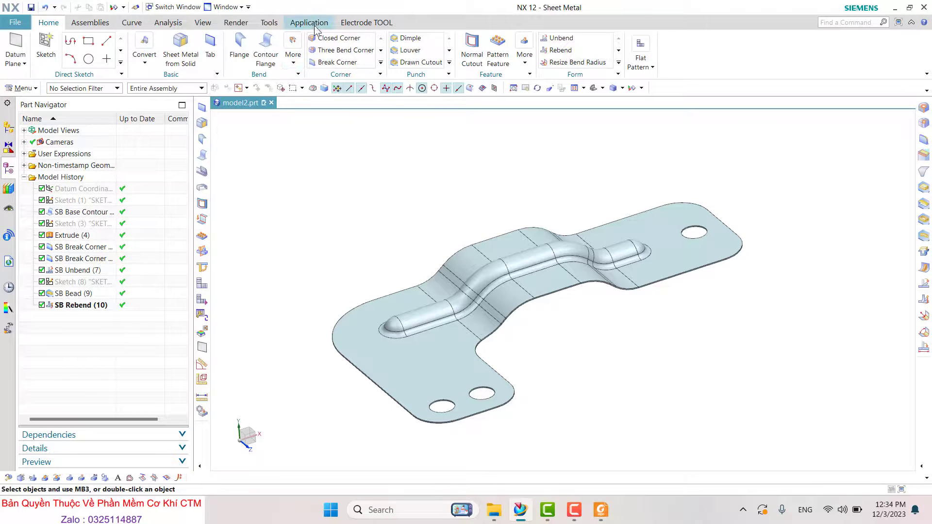
Step: Turn on True Shading with a plain white background and the floor grid hidden
{"action": "left_click", "coordinate": [272, 24]}
{"action": "left_click", "coordinate": [203, 22]}
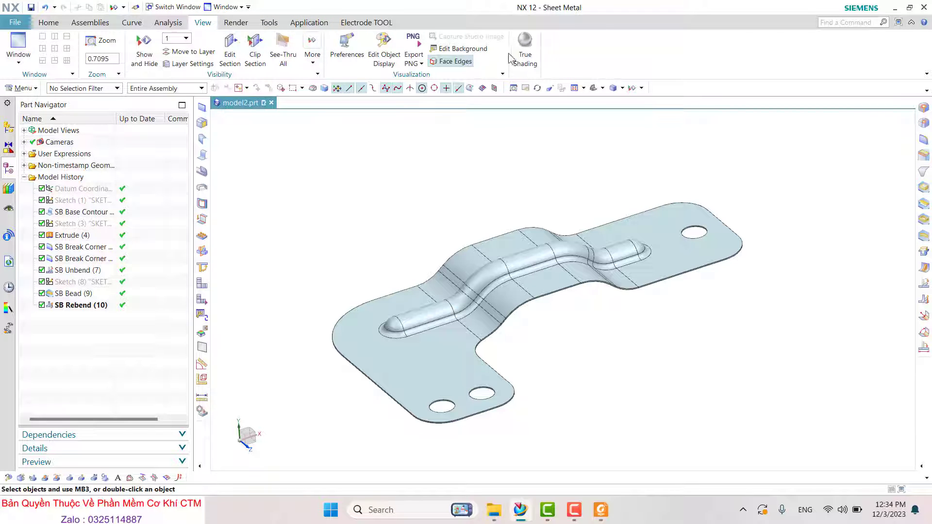
{"action": "left_click", "coordinate": [525, 48]}
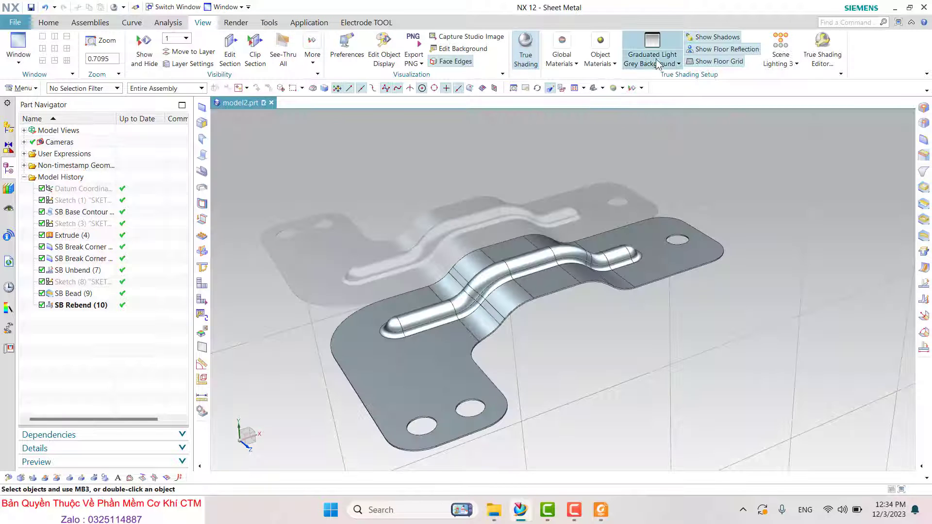
{"action": "left_click", "coordinate": [678, 64]}
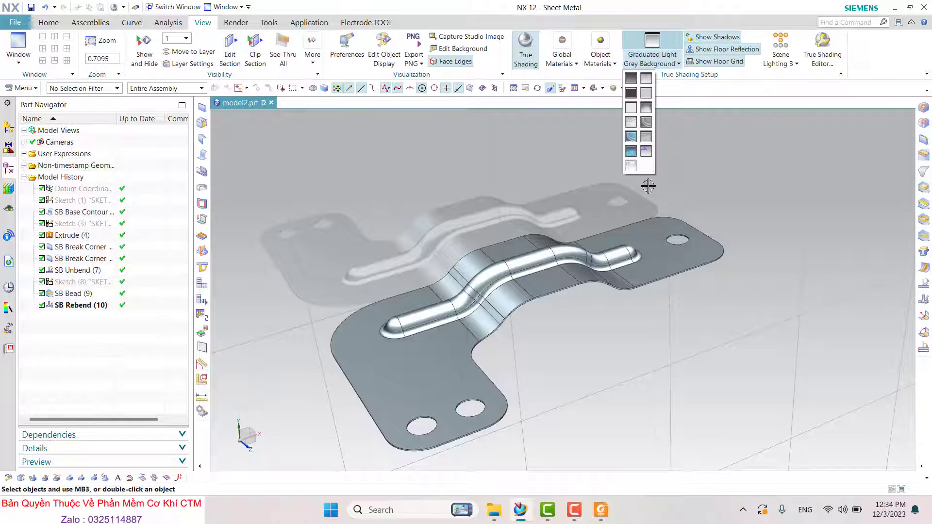
{"action": "left_click", "coordinate": [632, 100]}
{"action": "left_click", "coordinate": [690, 63]}
Step: Turn off the floor reflection and apply a lighter matte-blue global material
{"action": "mouse_move", "coordinate": [531, 213]}
{"action": "middle_mouse_down"}
{"action": "mouse_move", "coordinate": [501, 293]}
{"action": "mouse_move", "coordinate": [410, 175]}
{"action": "middle_mouse_up"}
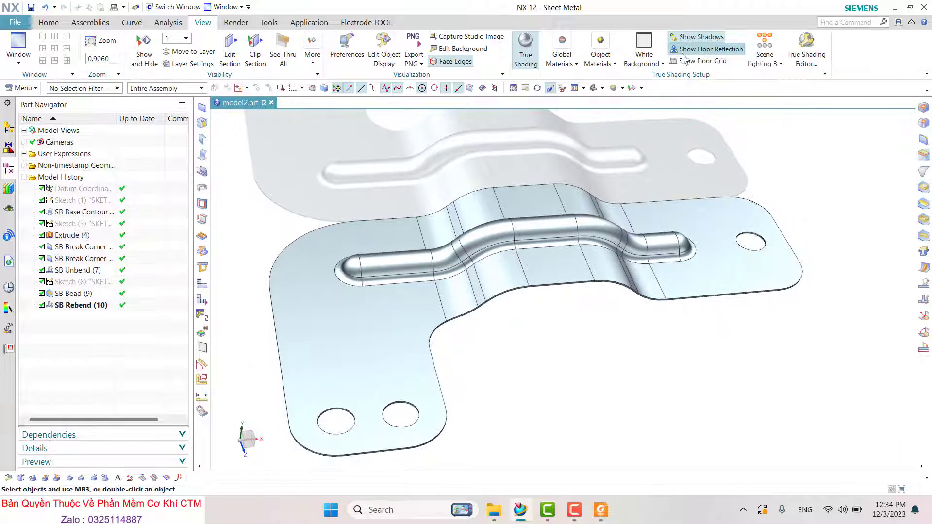
{"action": "left_click", "coordinate": [712, 49]}
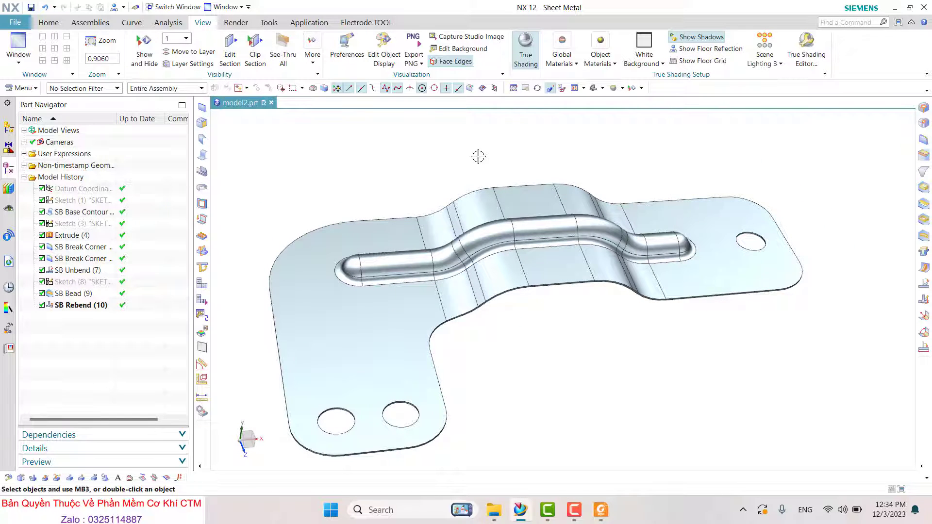
{"action": "left_click", "coordinate": [562, 60]}
{"action": "left_click", "coordinate": [563, 60]}
{"action": "left_click", "coordinate": [593, 83]}
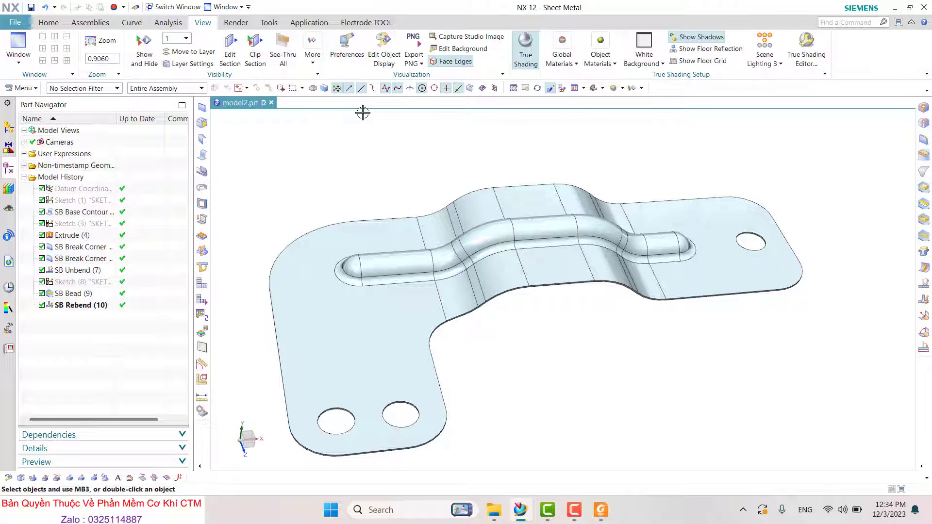
Step: Switch to the Home tab to show the Sheet Metal punch and flat-pattern commands
{"action": "left_click", "coordinate": [49, 22]}
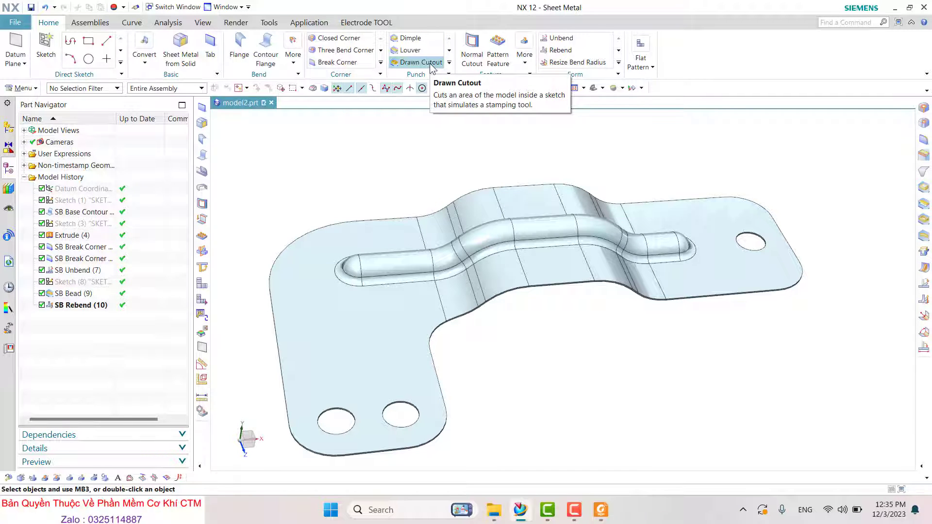
Step: Create a flat pattern of the bracket using its upward face
{"action": "left_click", "coordinate": [641, 58]}
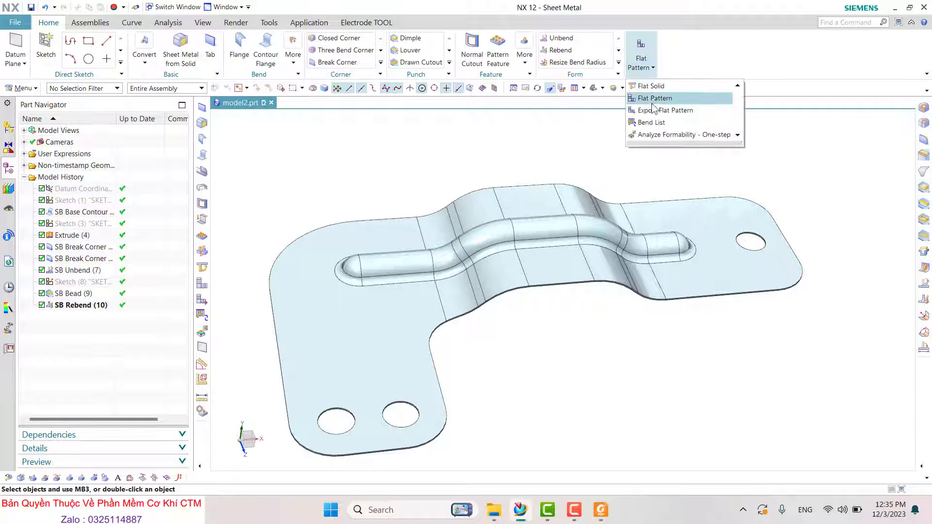
{"action": "left_click", "coordinate": [656, 98]}
{"action": "left_click", "coordinate": [369, 311]}
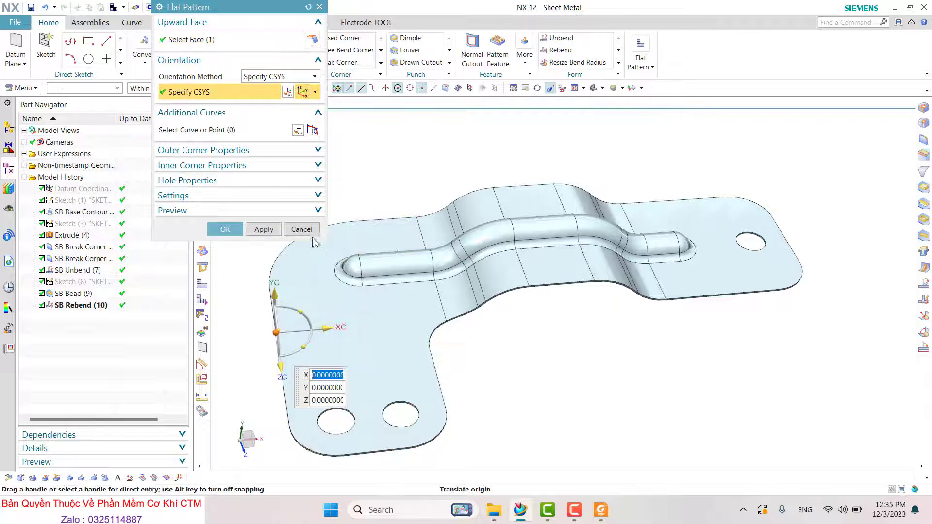
{"action": "left_click", "coordinate": [219, 230]}
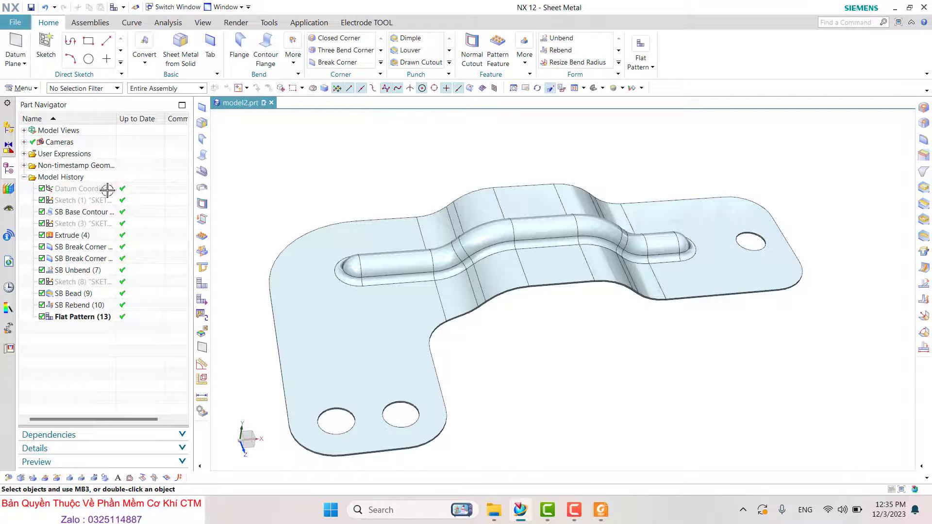
Step: Display the FLAT-PATTERN model view showing the unfolded outline with bend angles and radii
{"action": "left_click", "coordinate": [9, 128]}
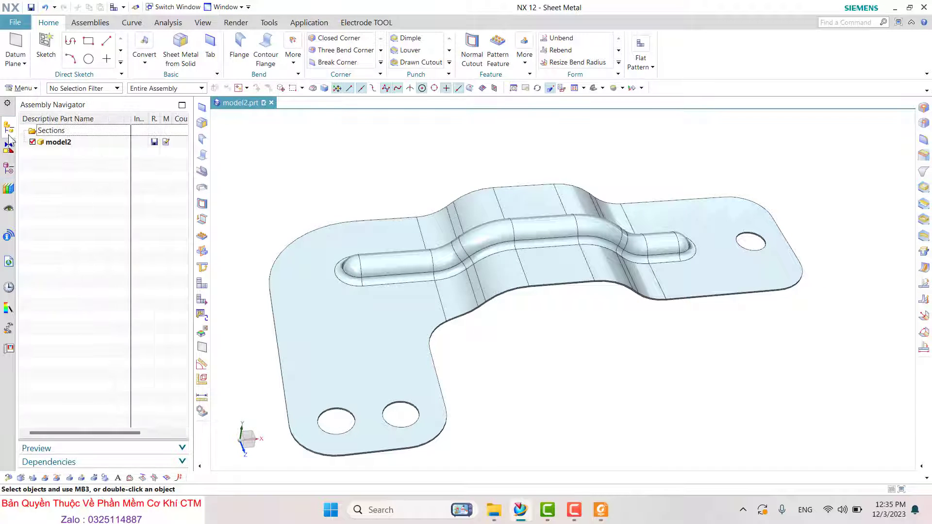
{"action": "left_click", "coordinate": [8, 169]}
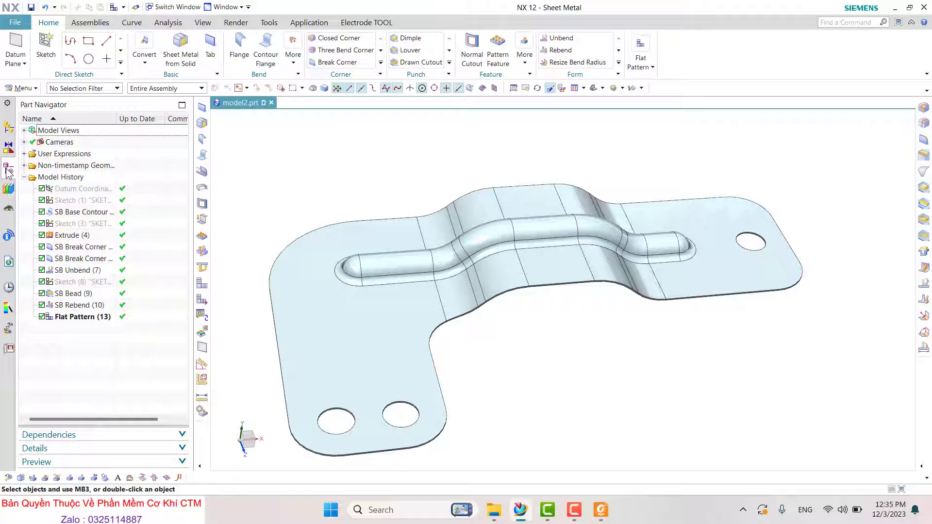
{"action": "left_click", "coordinate": [24, 142]}
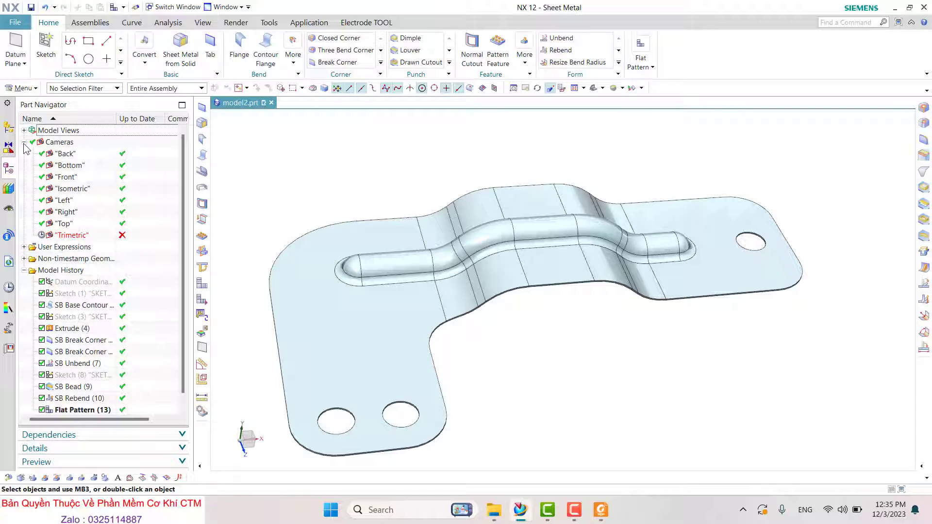
{"action": "left_click", "coordinate": [24, 130]}
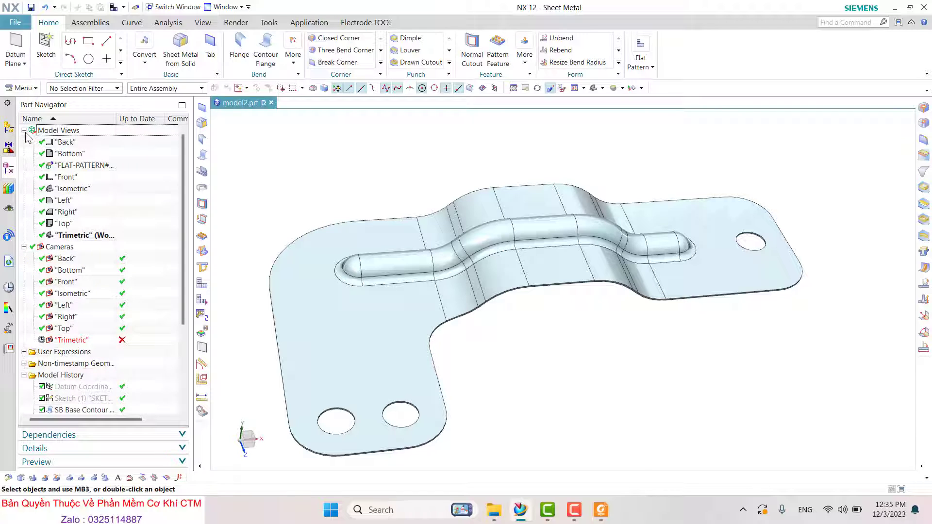
{"action": "double_click", "coordinate": [78, 166]}
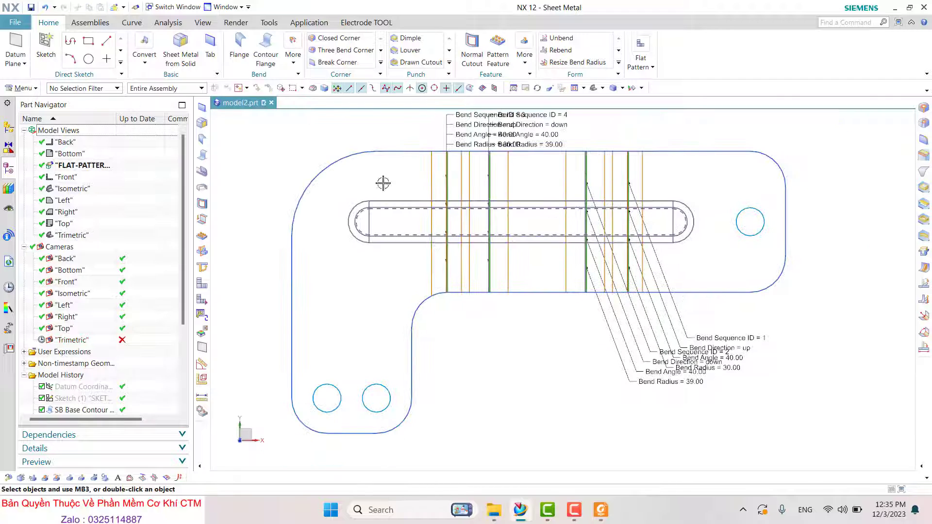
{"action": "scroll", "coordinate": [448, 278], "scroll_direction": "down", "scroll_amount": 1}
Step: Return to the formed bracket in Top view and orbit it to an oblique 3D view
{"action": "left_click", "coordinate": [79, 236]}
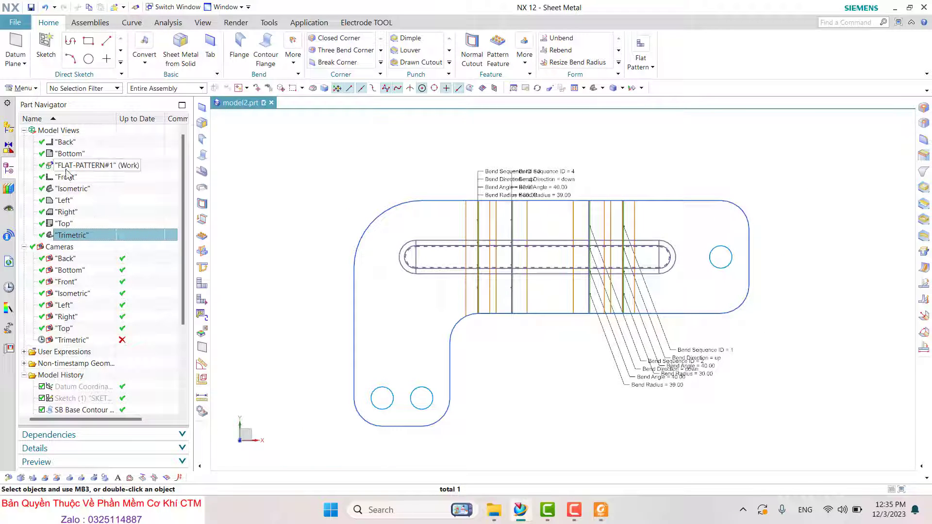
{"action": "double_click", "coordinate": [64, 224]}
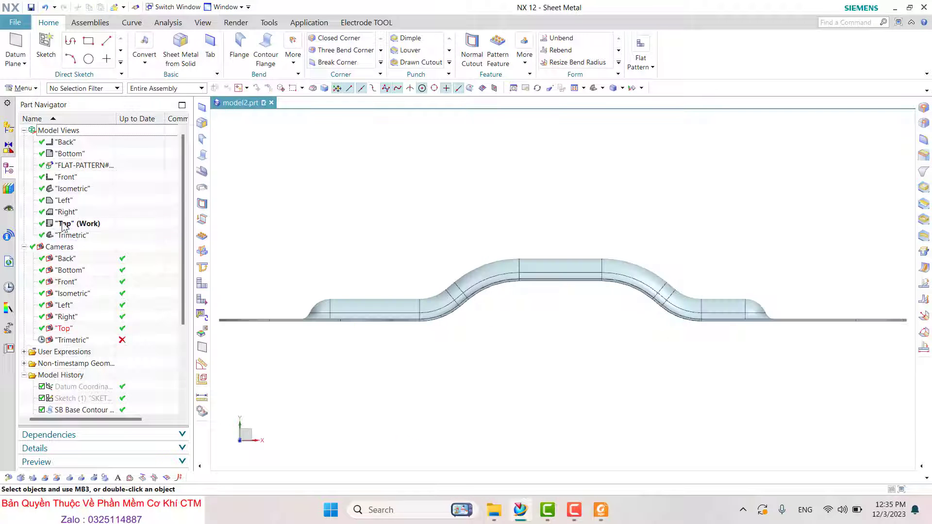
{"action": "middle_click_drag", "start_coordinate": [431, 204], "coordinate": [449, 261]}
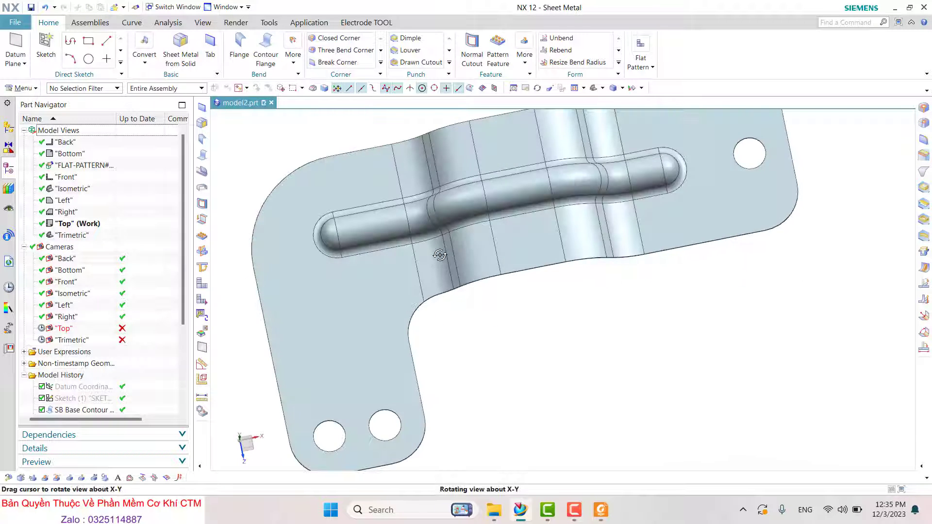
{"action": "left_click", "coordinate": [601, 510]}
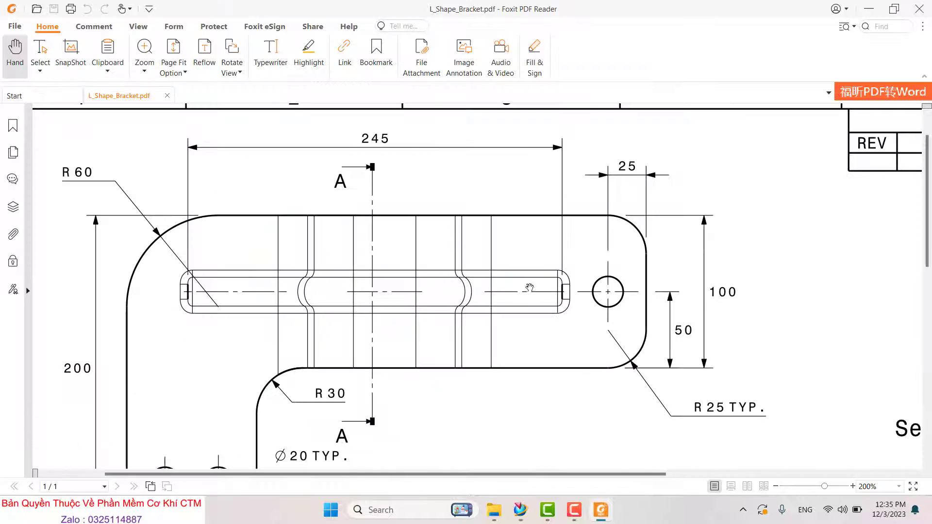
{"action": "scroll", "coordinate": [491, 256], "scroll_direction": "down", "scroll_amount": 2, "text": "ctrl"}
{"action": "scroll", "coordinate": [590, 330], "scroll_direction": "down", "scroll_amount": 2, "text": "ctrl"}
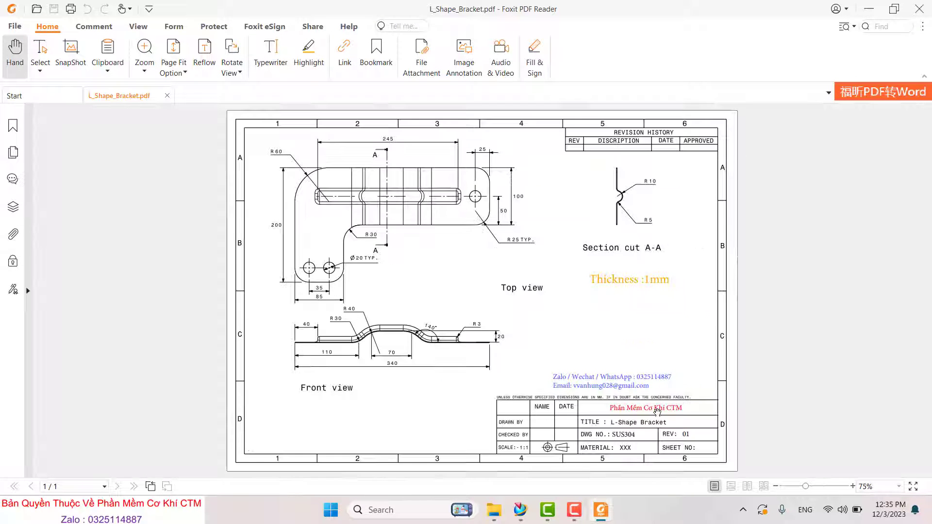
{"action": "scroll", "coordinate": [661, 418], "scroll_direction": "up", "scroll_amount": 1, "text": "ctrl"}
{"action": "scroll", "coordinate": [653, 426], "scroll_direction": "up", "scroll_amount": 2, "text": "ctrl"}
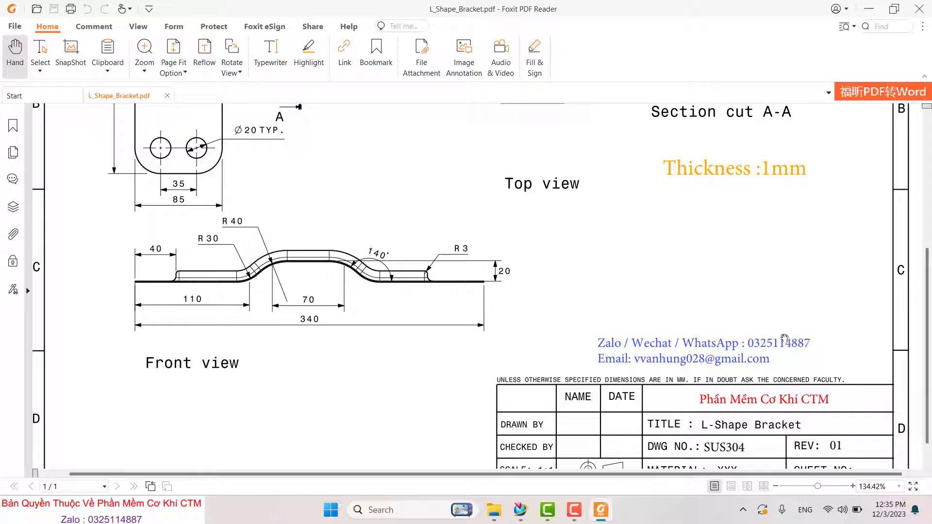
{"action": "scroll", "coordinate": [716, 334], "scroll_direction": "up", "scroll_amount": 1, "text": "ctrl"}
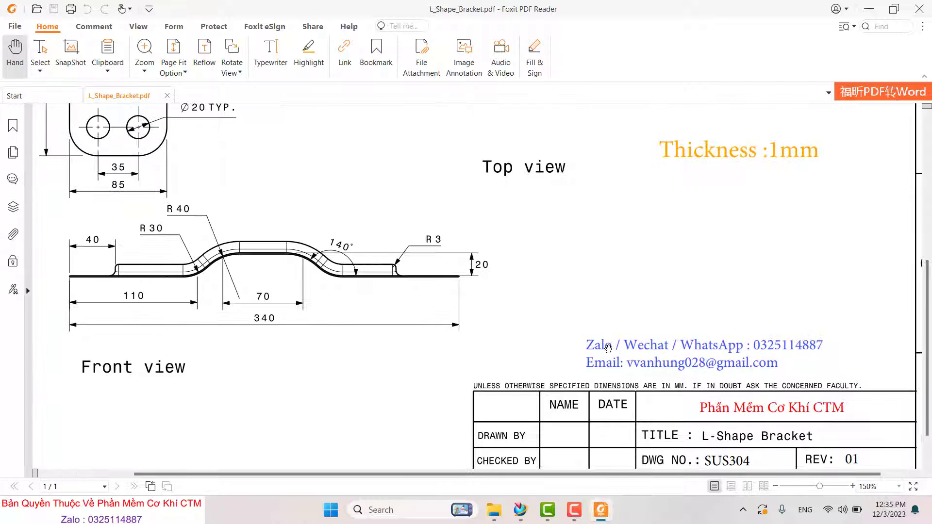
{"action": "scroll", "coordinate": [654, 363], "scroll_direction": "down", "scroll_amount": 1, "text": "ctrl"}
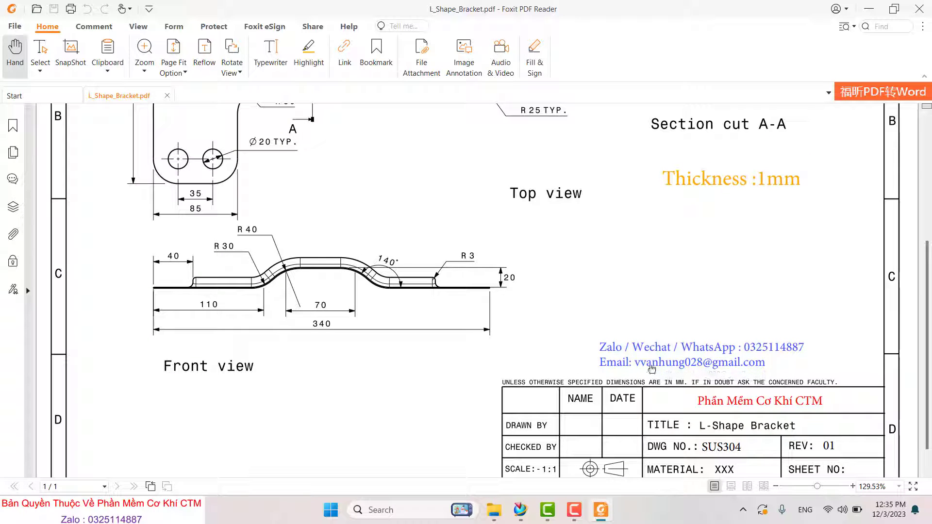
{"action": "scroll", "coordinate": [622, 350], "scroll_direction": "down", "scroll_amount": 1, "text": "ctrl"}
{"action": "scroll", "coordinate": [631, 340], "scroll_direction": "down", "scroll_amount": 1, "text": "ctrl"}
{"action": "scroll", "coordinate": [654, 315], "scroll_direction": "up", "scroll_amount": 1, "text": "ctrl"}
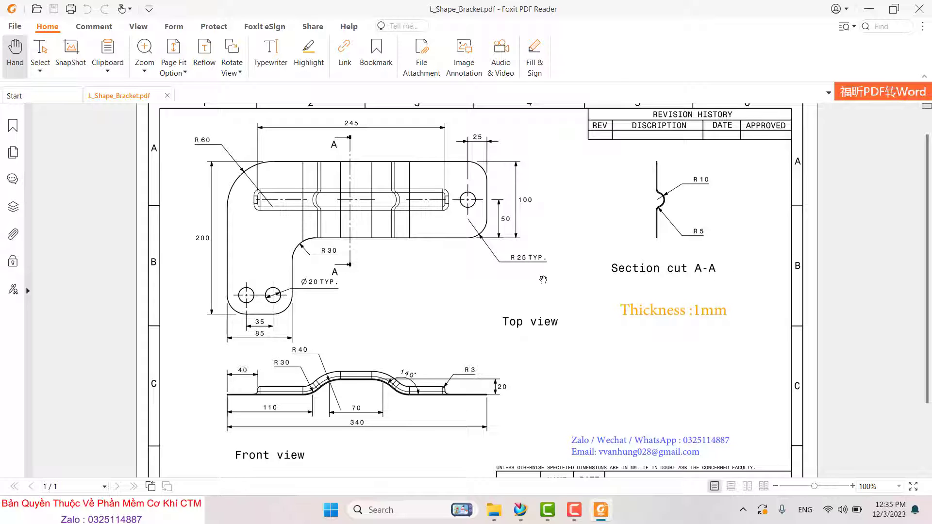
{"action": "scroll", "coordinate": [556, 271], "scroll_direction": "down", "scroll_amount": 1, "text": "ctrl"}
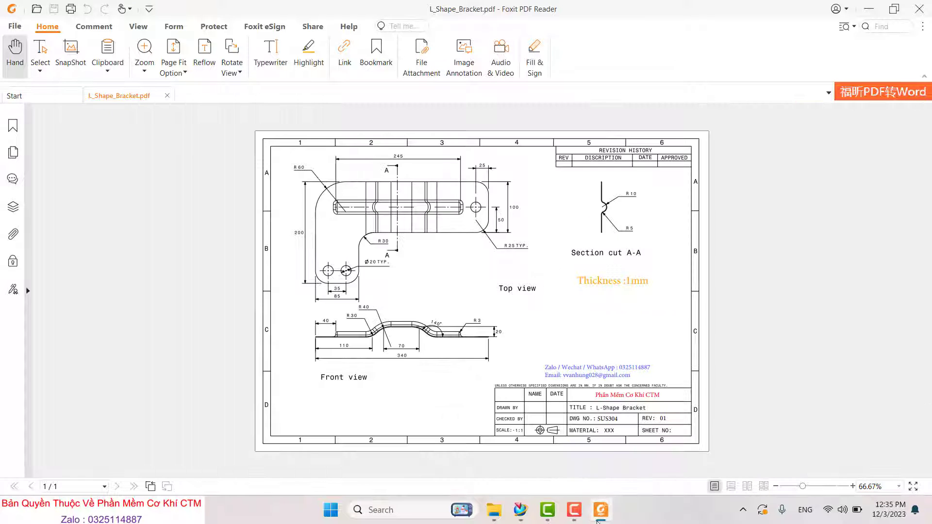